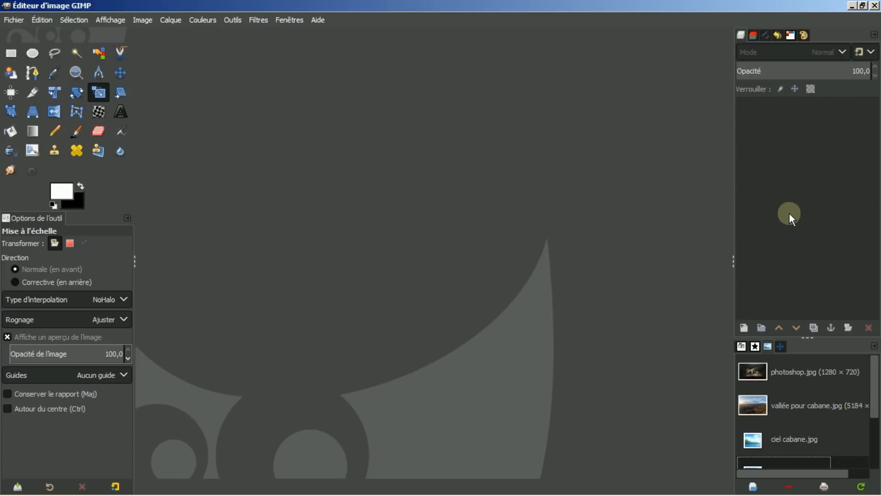
# - Open the reference image photoshop.jpg from the document history
pyautogui.click(782, 371)
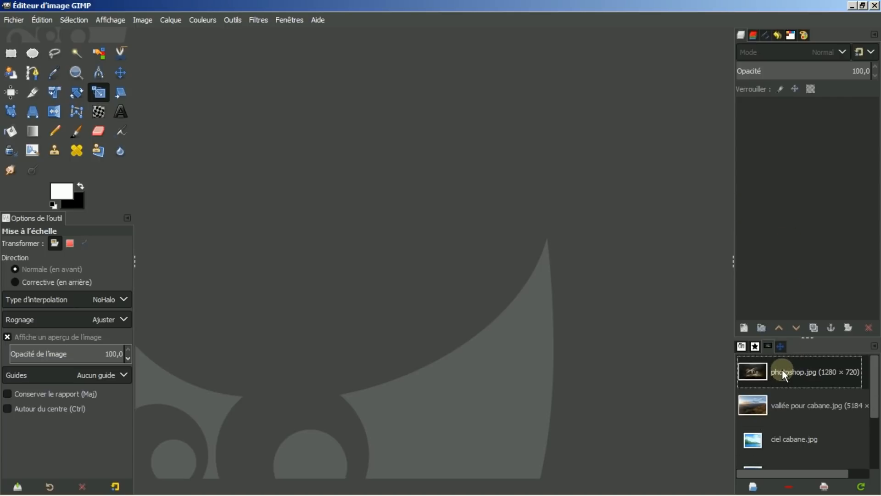
pyautogui.click(753, 486)
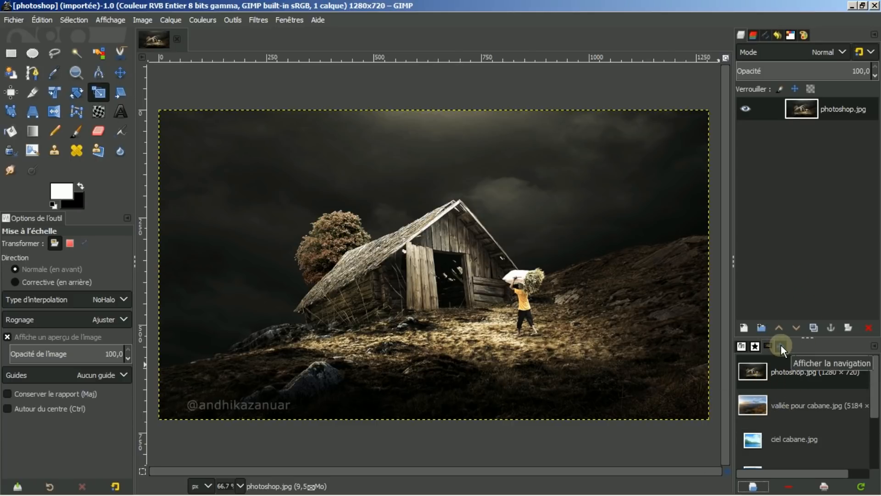
pyautogui.click(875, 349)
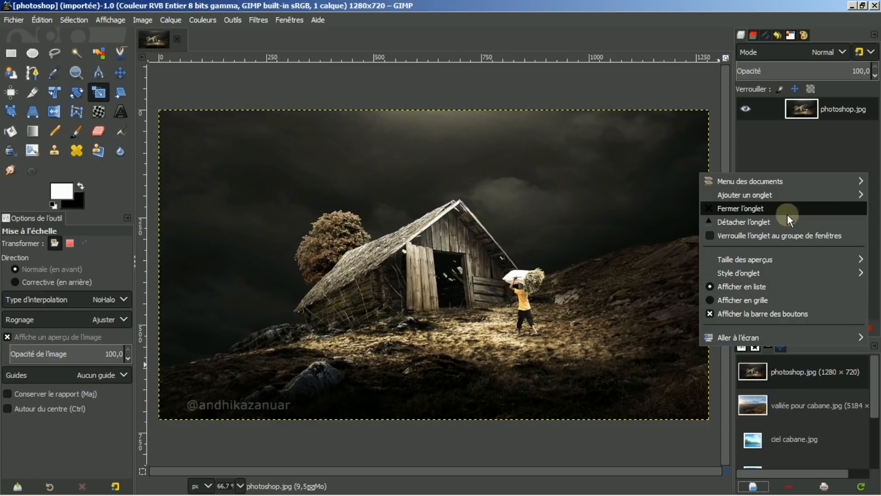
pyautogui.moveTo(765, 197)
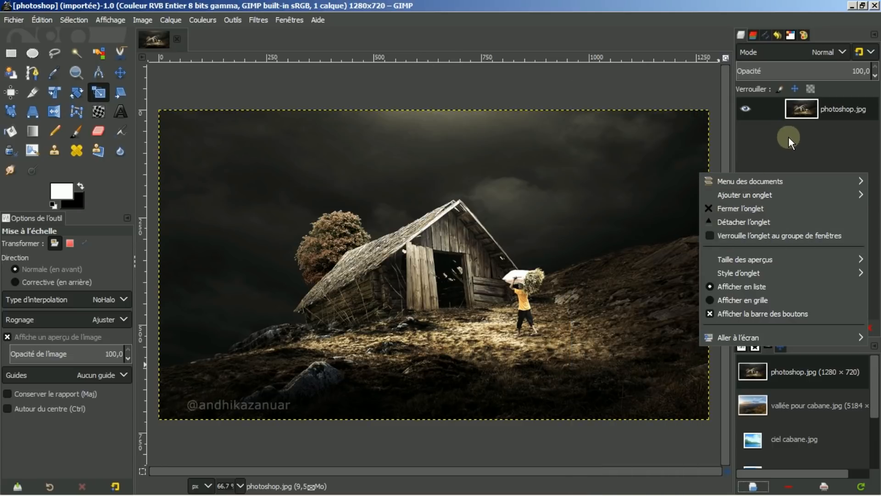
pyautogui.click(789, 137)
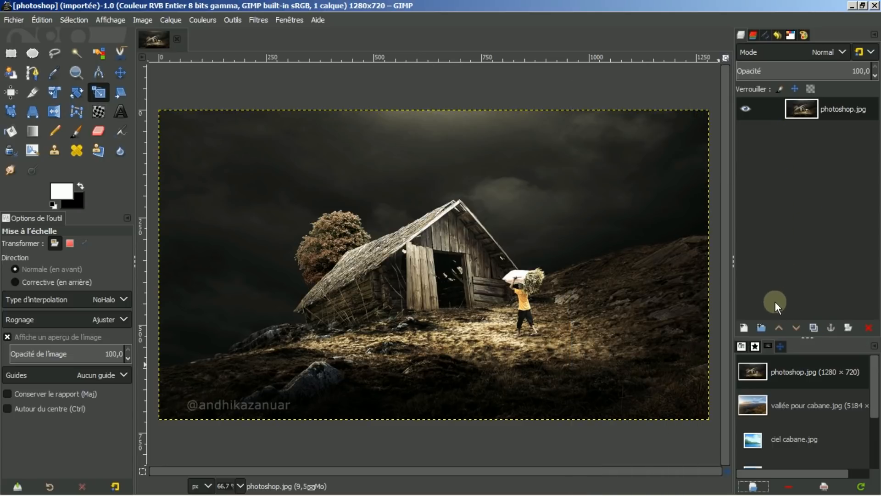
# - Examine the cabin and the ground in front of it up close using the navigation preview, and fit the whole image in the window
pyautogui.click(780, 346)
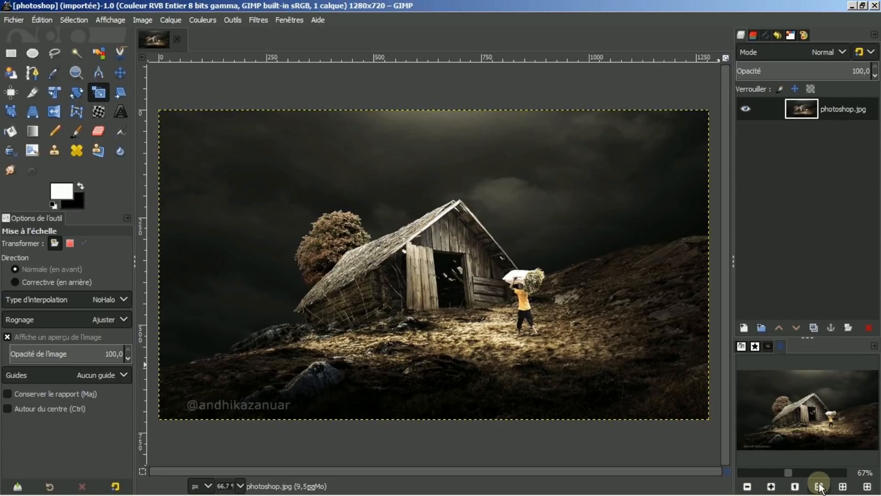
pyautogui.click(772, 486)
pyautogui.click(772, 486)
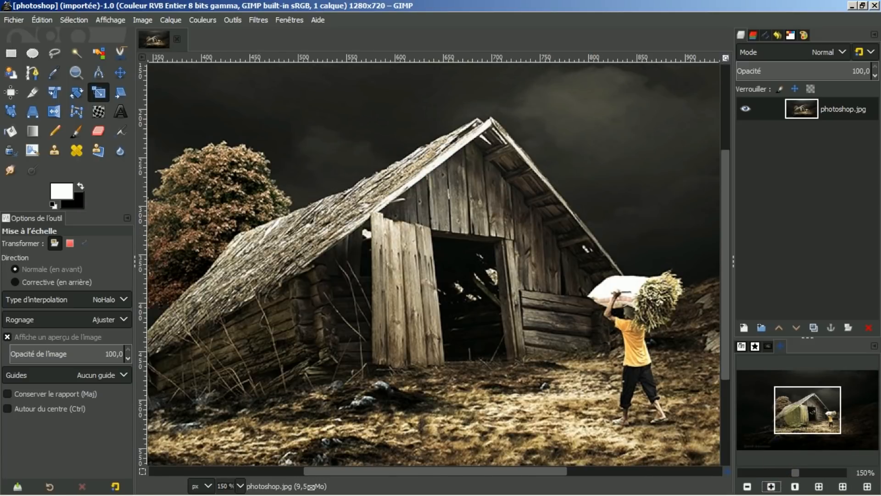
pyautogui.moveTo(802, 412)
pyautogui.mouseDown()
pyautogui.moveTo(786, 420)
pyautogui.moveTo(809, 414)
pyautogui.mouseUp()
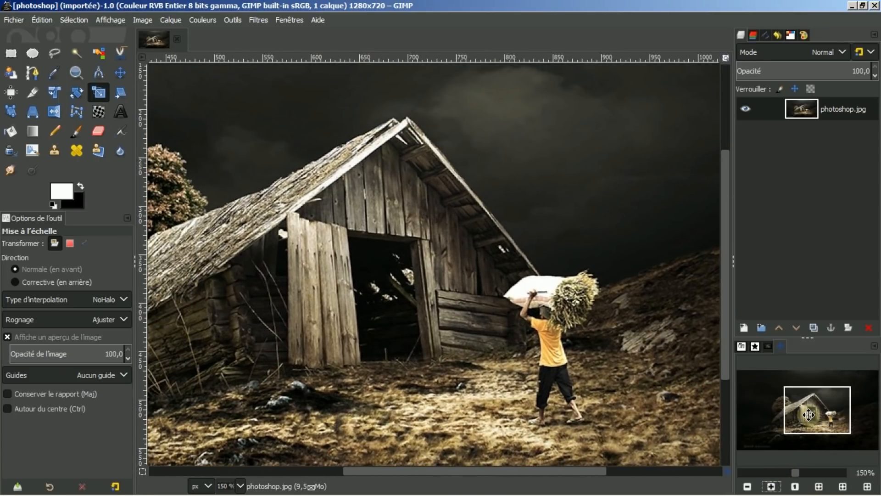
pyautogui.click(771, 486)
pyautogui.click(772, 487)
pyautogui.moveTo(817, 411); pyautogui.dragTo(801, 419)
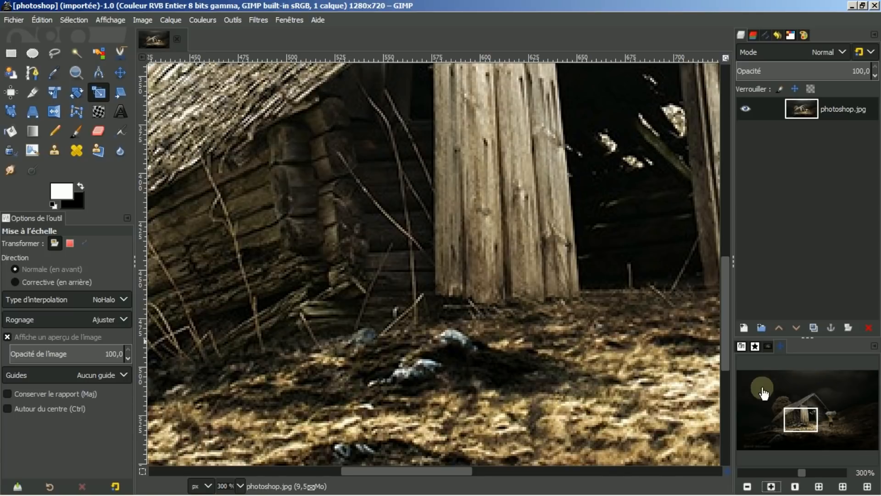
pyautogui.click(819, 487)
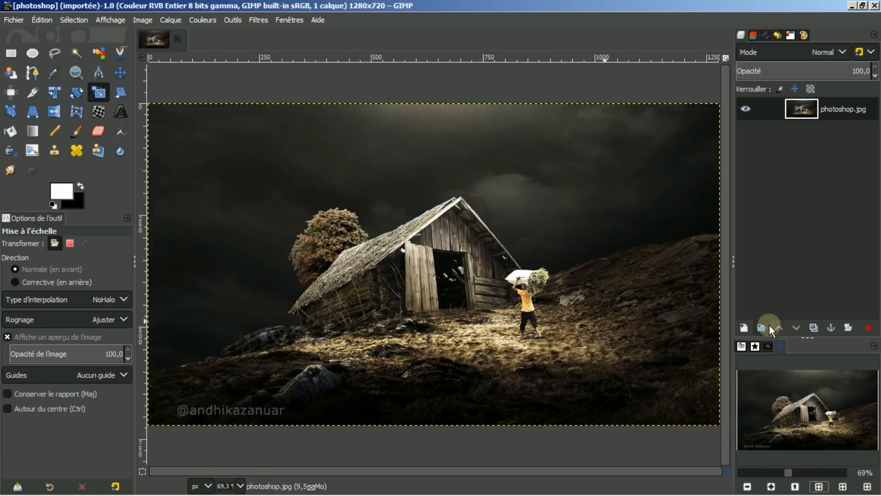
# - Open vallée pour cabane.jpg from the document history and fit the whole image in the window
pyautogui.click(769, 346)
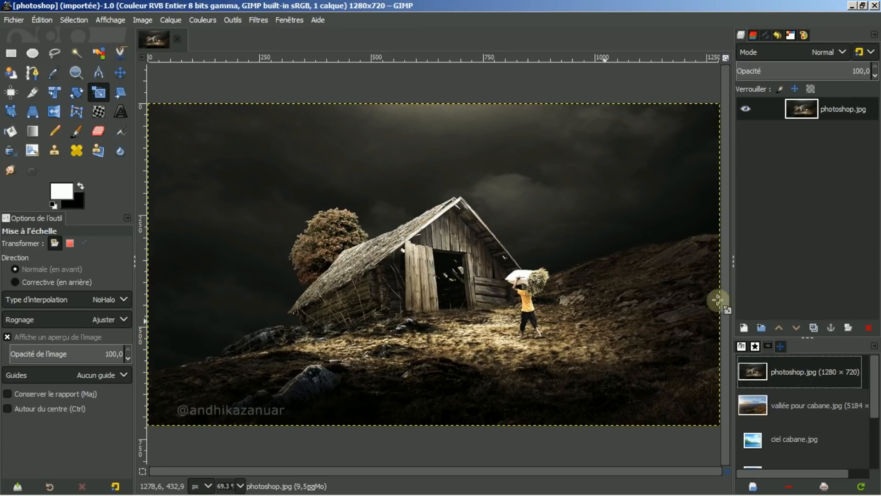
pyautogui.click(799, 404)
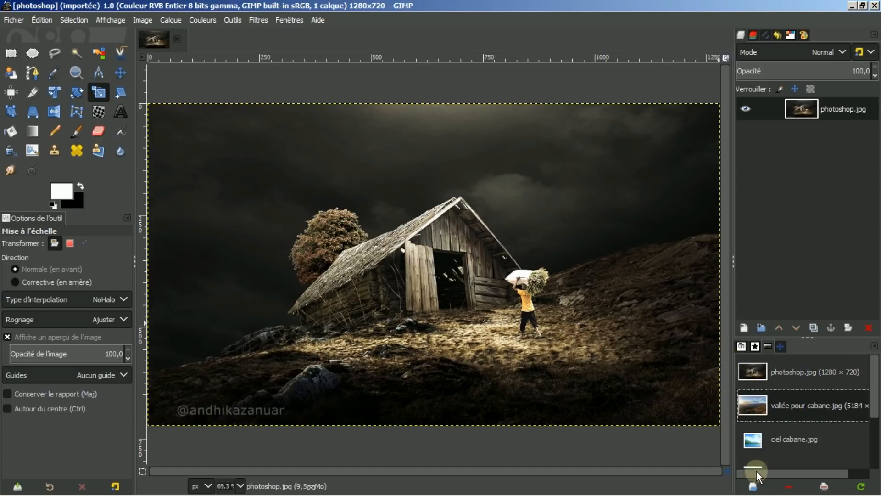
pyautogui.click(753, 487)
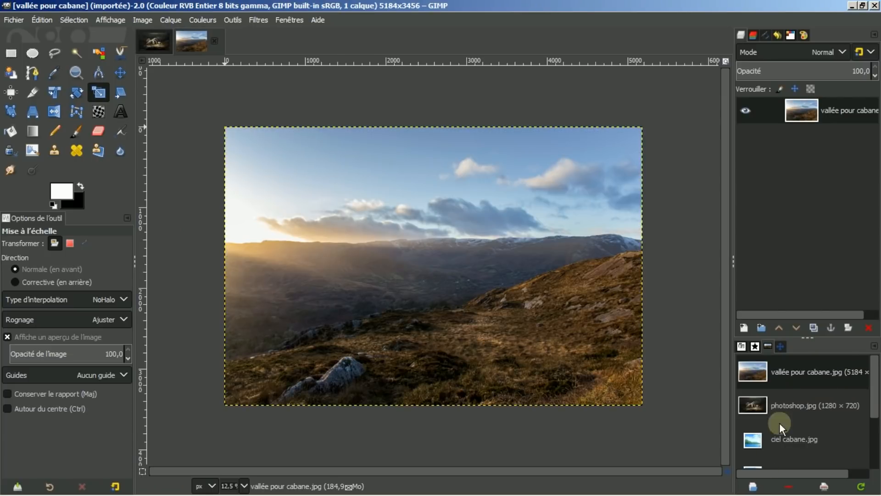
pyautogui.click(780, 347)
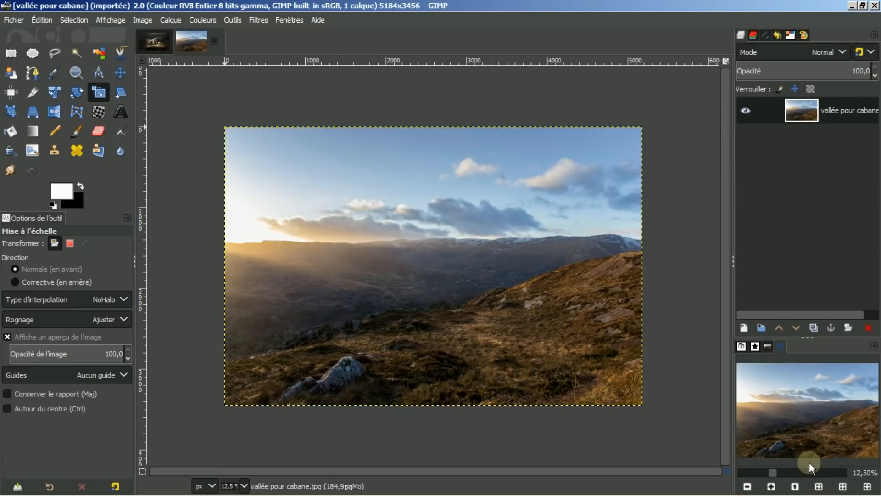
pyautogui.click(819, 488)
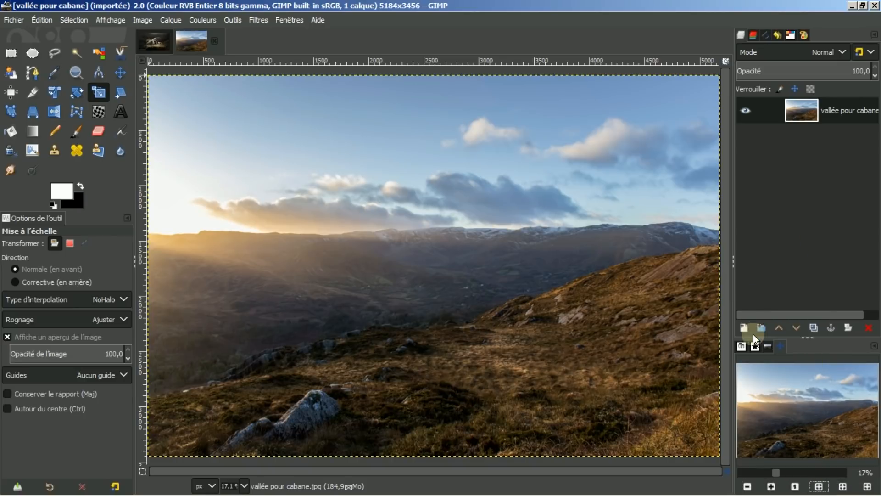
# - Compare the finished cabin reference image with the original valley photo by switching between the two open images
pyautogui.click(156, 40)
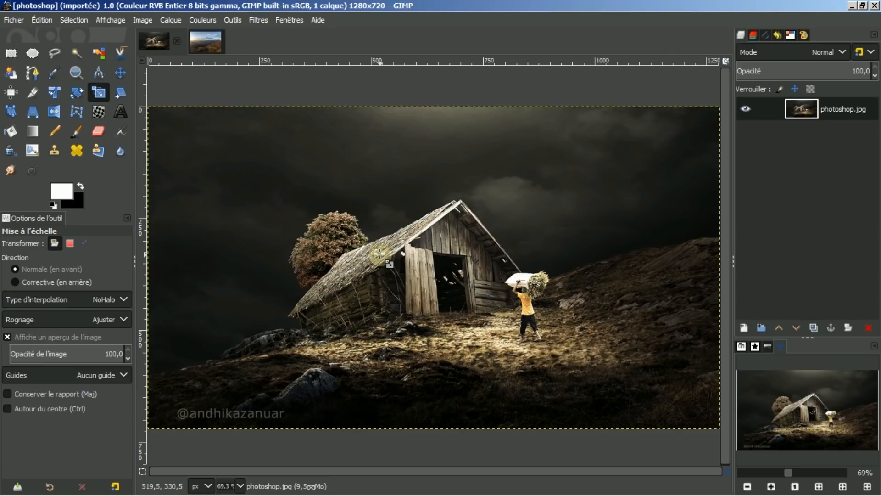
pyautogui.click(211, 45)
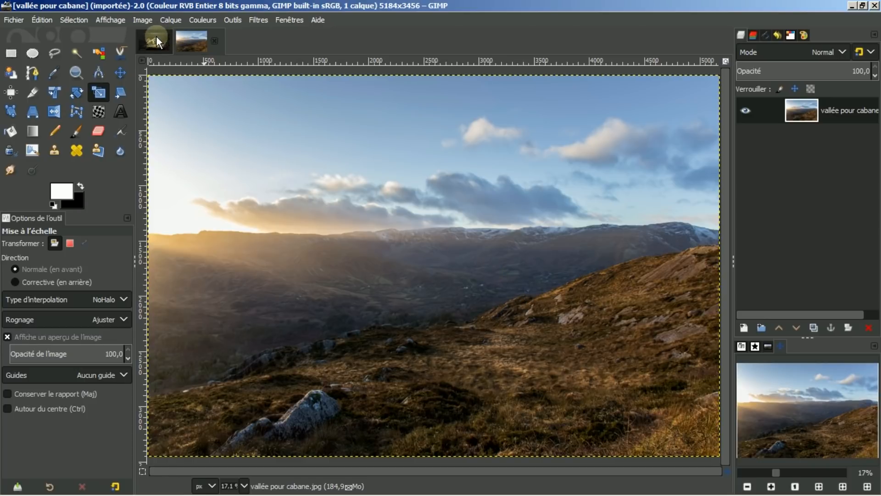
pyautogui.click(156, 37)
pyautogui.click(197, 36)
pyautogui.click(153, 41)
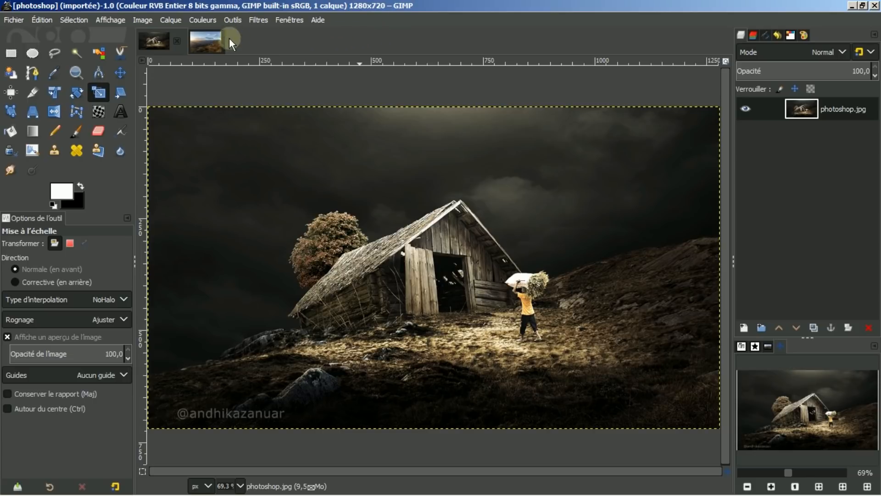
pyautogui.click(208, 40)
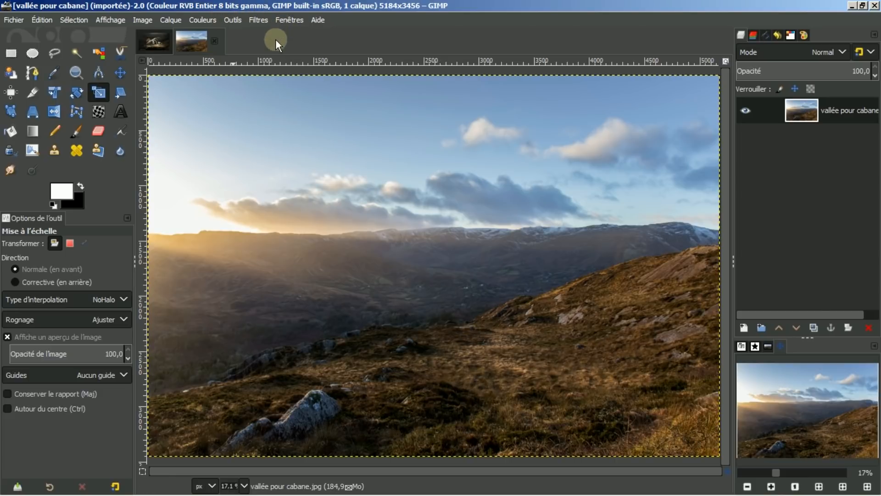
pyautogui.click(148, 39)
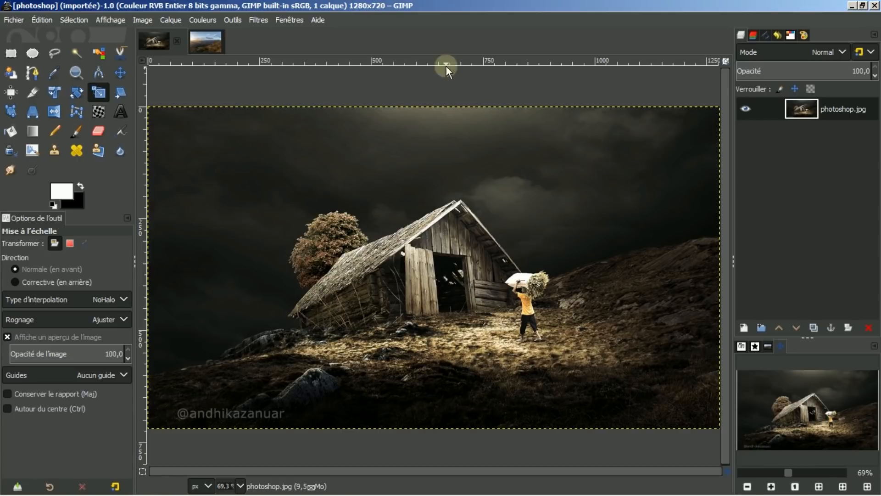
pyautogui.click(197, 41)
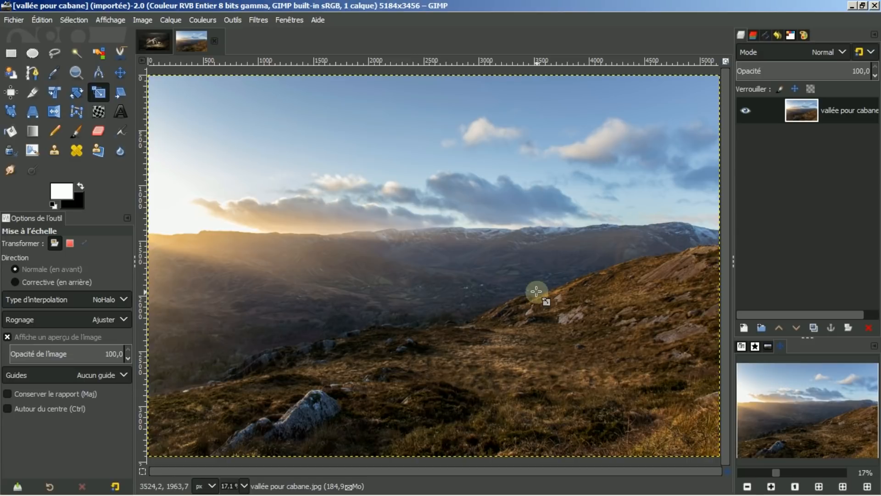
# - Import the path from projet vallée 2.svg into the valley image and convert it to a selection
pyautogui.click(765, 36)
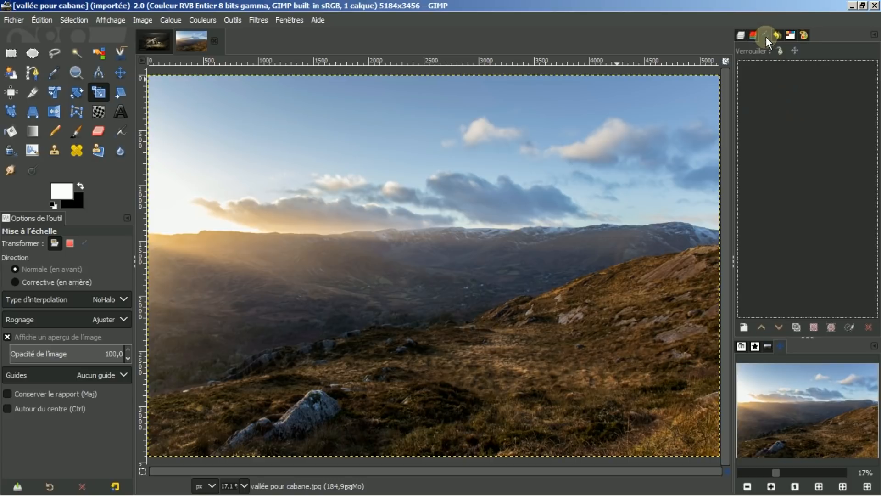
pyautogui.rightClick(770, 121)
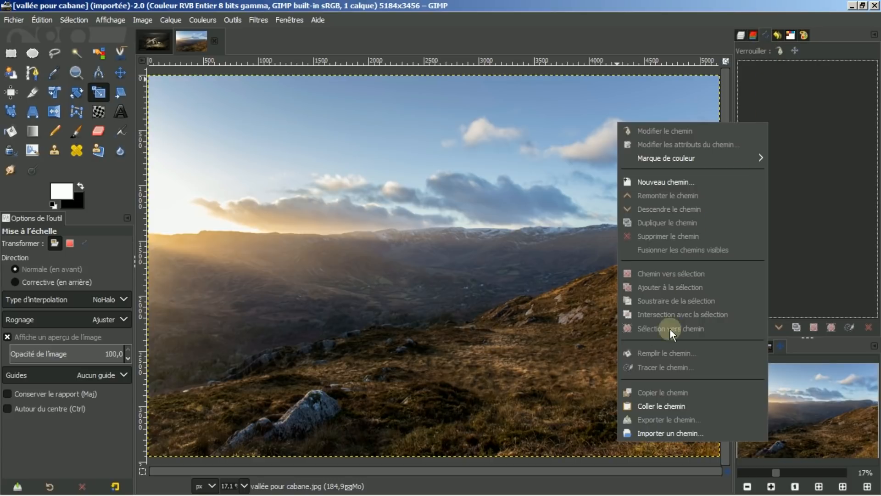
pyautogui.click(663, 435)
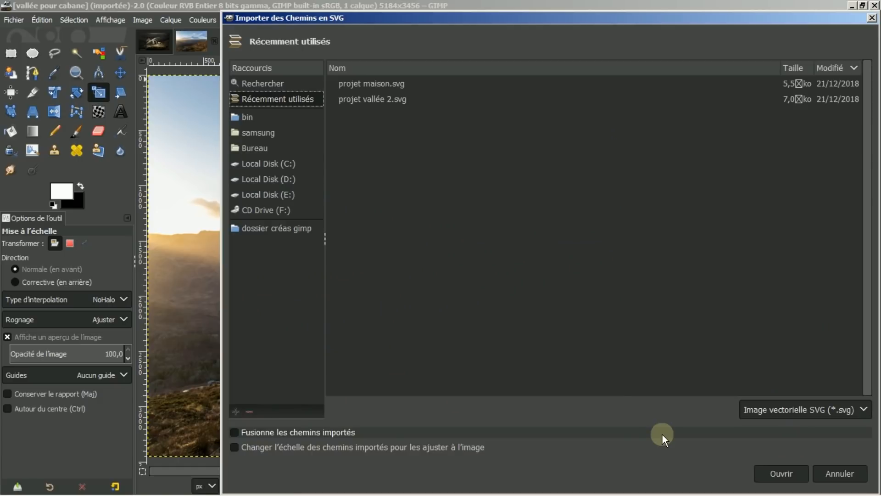
pyautogui.click(384, 100)
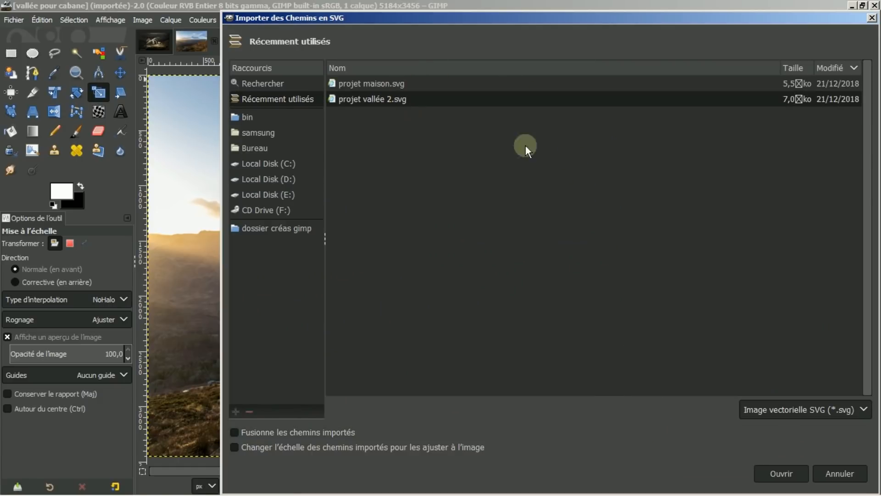
pyautogui.click(784, 473)
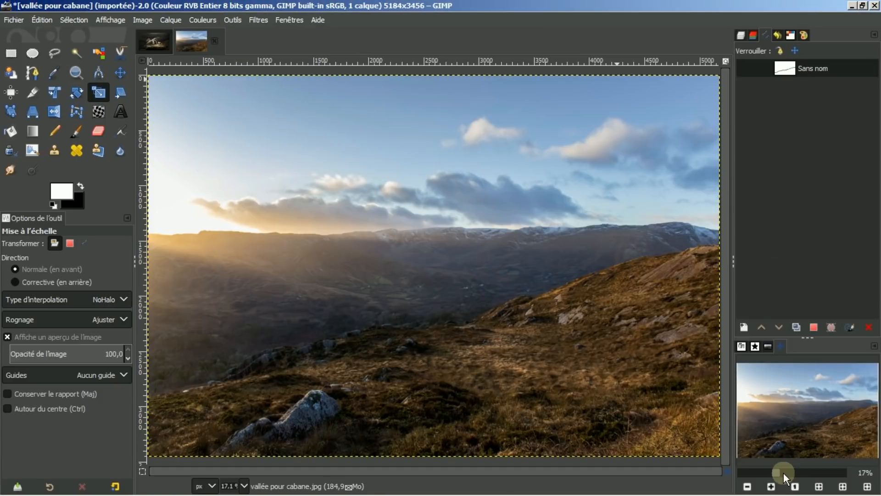
pyautogui.click(814, 327)
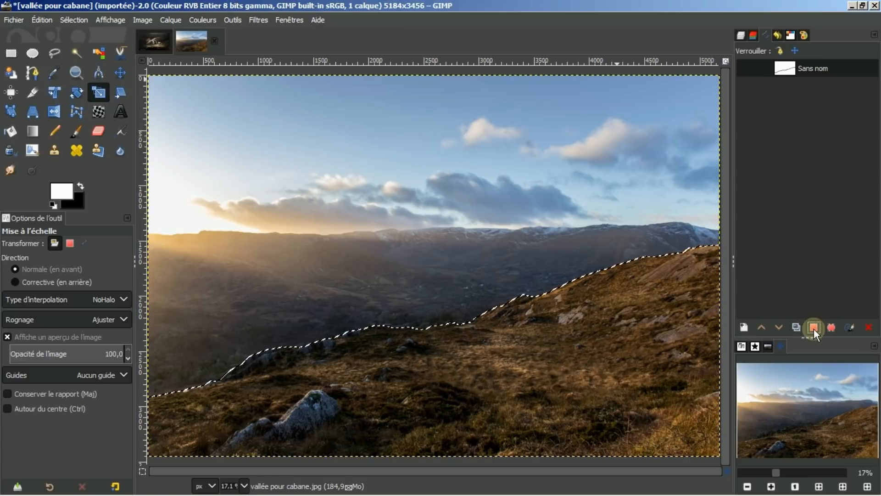
# - Erase the sky and distant mountains above the hillside by inverting the selection, and deselect everything
pyautogui.click(741, 36)
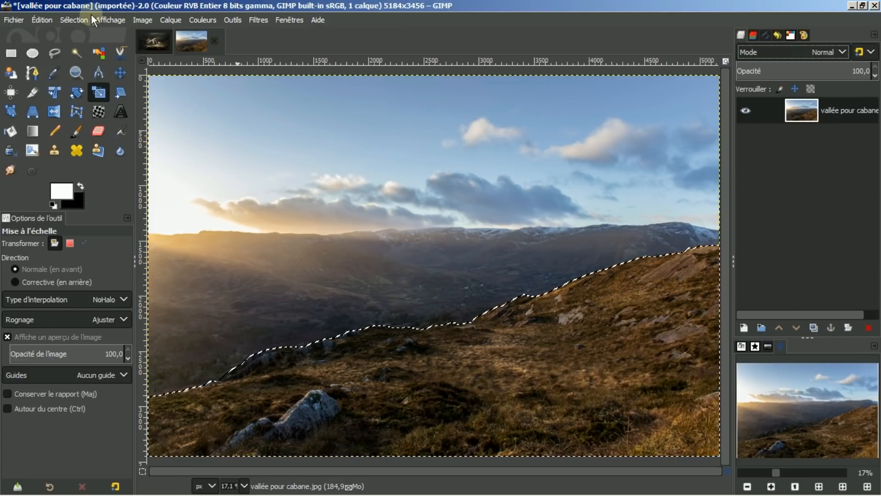
pyautogui.click(71, 20)
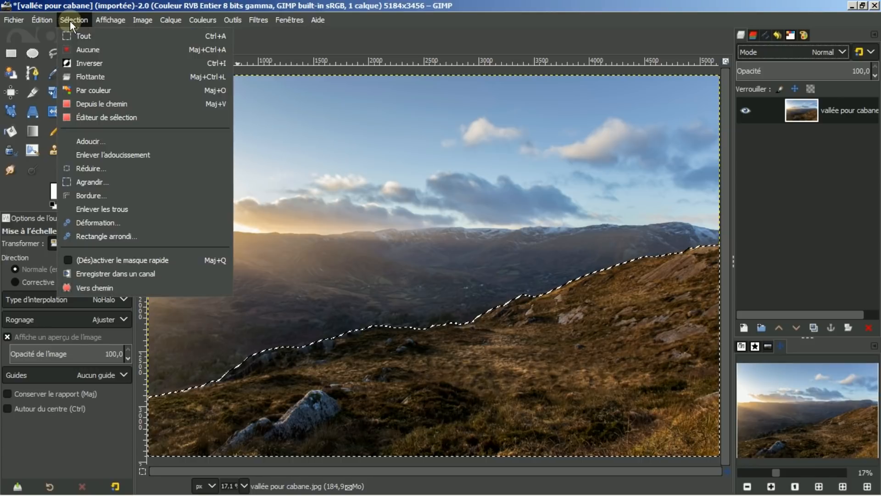
pyautogui.click(79, 62)
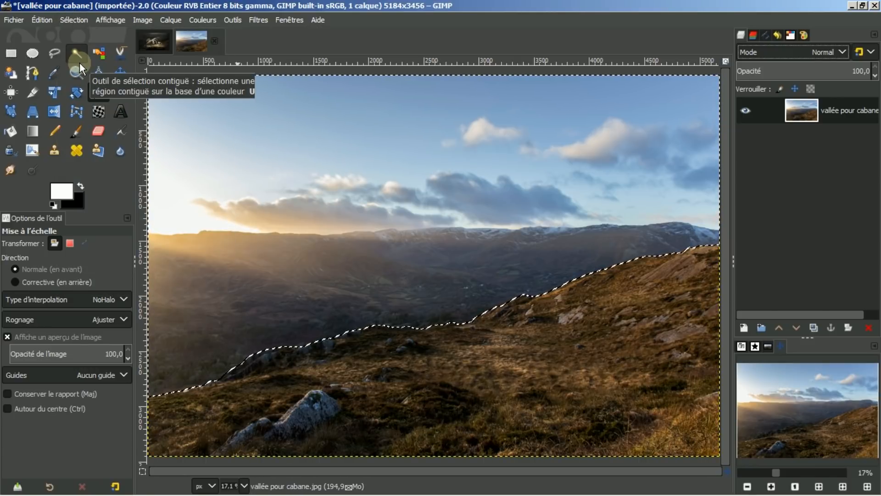
pyautogui.press('Delete')
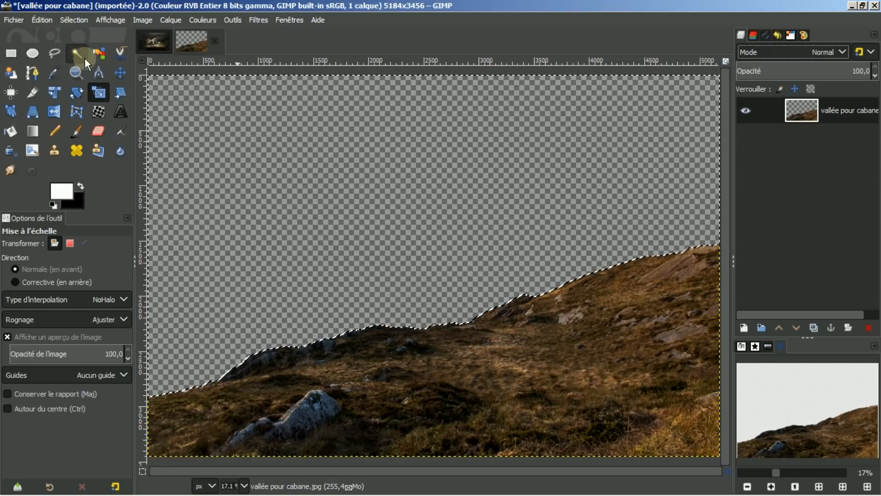
pyautogui.click(65, 18)
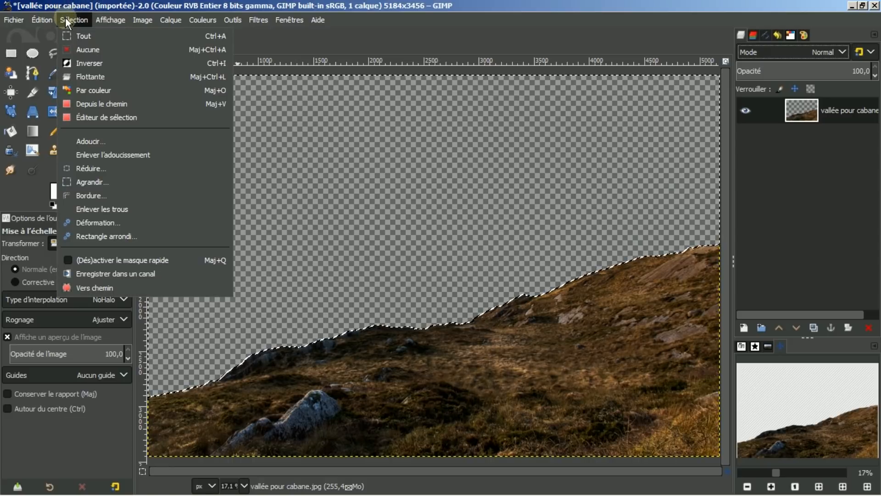
pyautogui.click(89, 50)
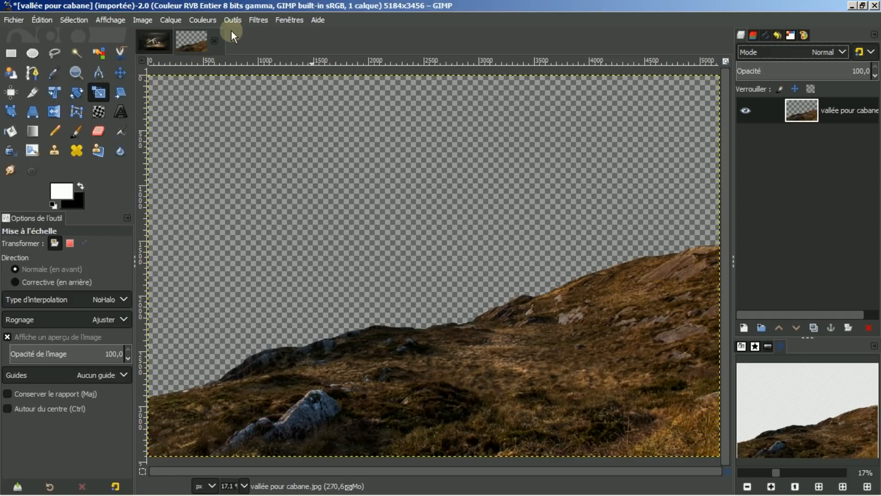
# - Scale the valley image to 2560 x 1440 px at 150 pixels/in, with width and height unlinked
pyautogui.click(142, 20)
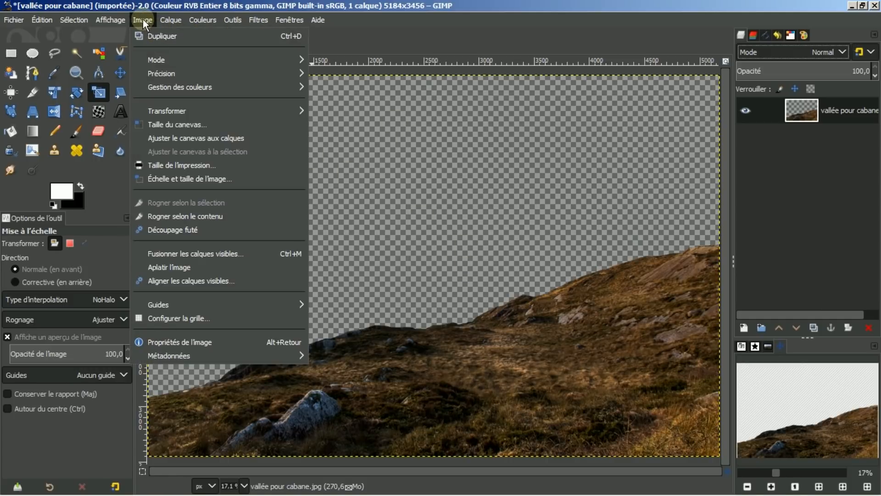
pyautogui.click(159, 180)
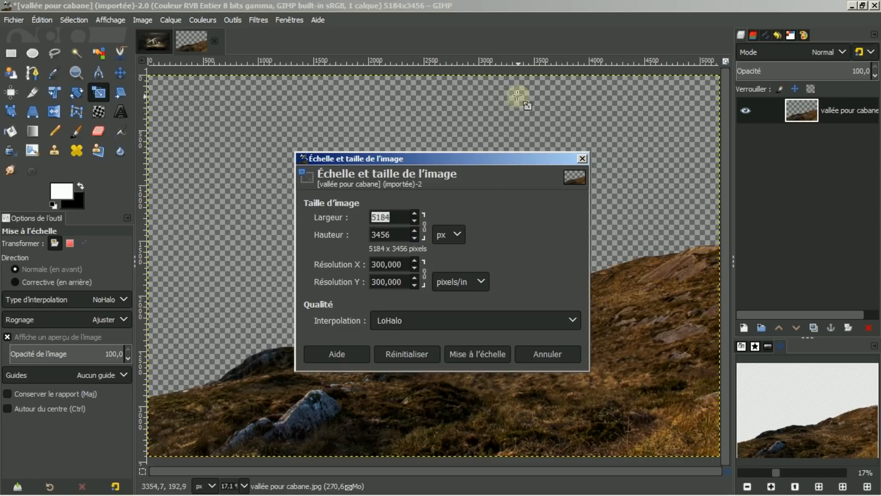
pyautogui.click(426, 227)
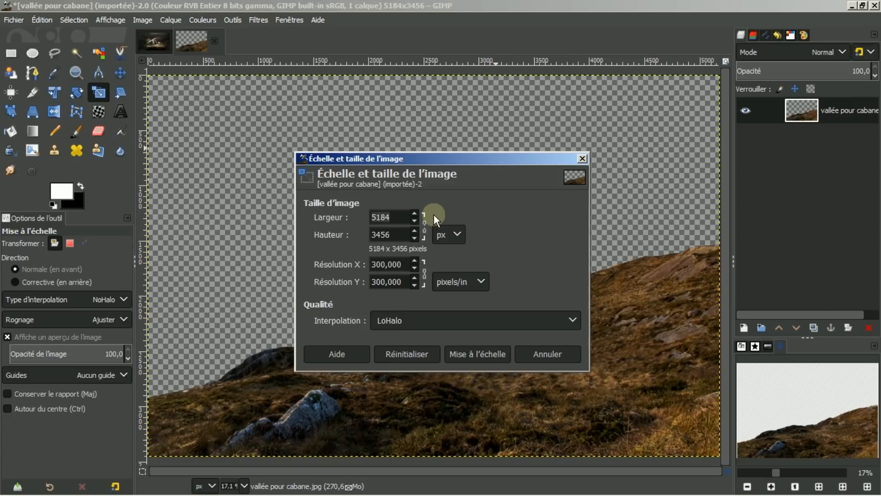
pyautogui.doubleClick(398, 216)
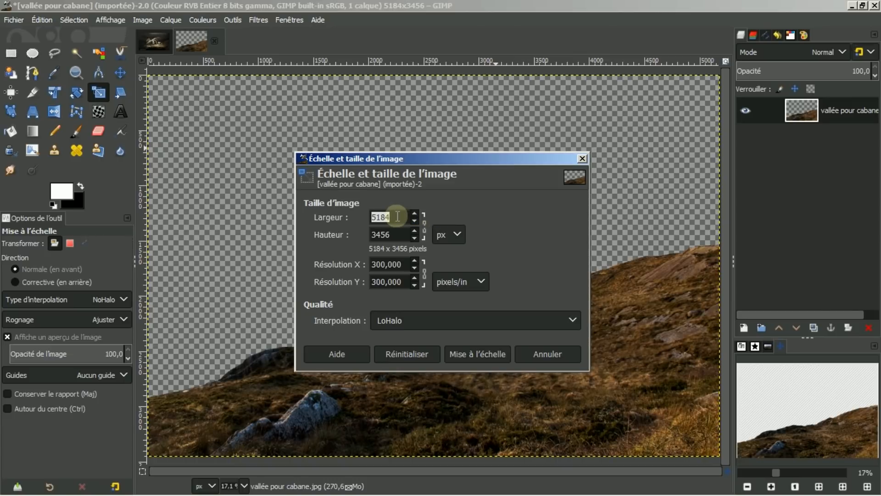
pyautogui.write('2560')
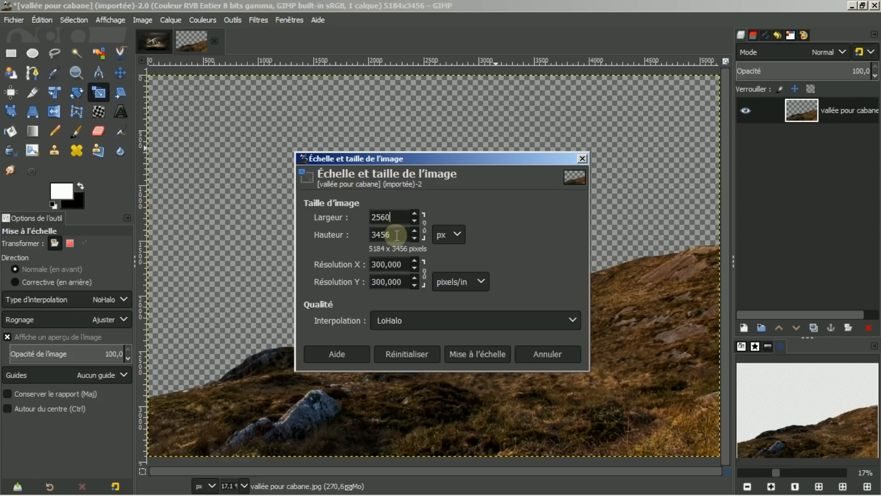
pyautogui.doubleClick(397, 235)
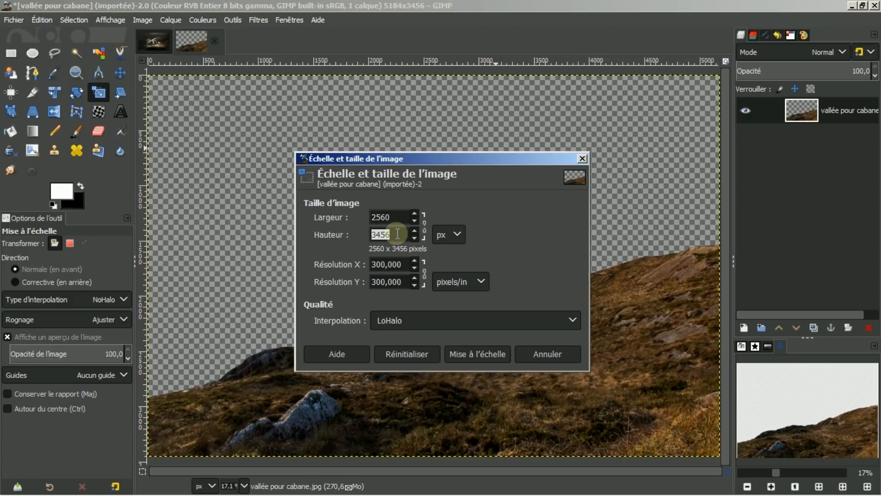
pyautogui.write('1440')
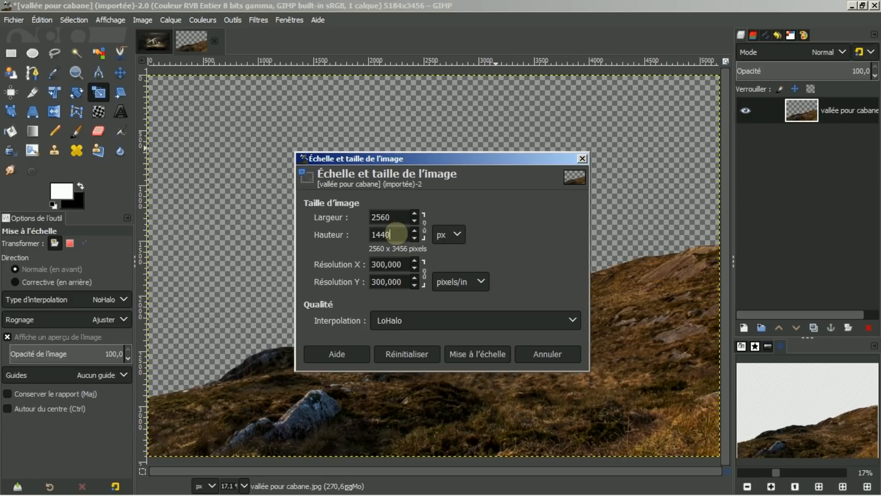
pyautogui.tripleClick(407, 263)
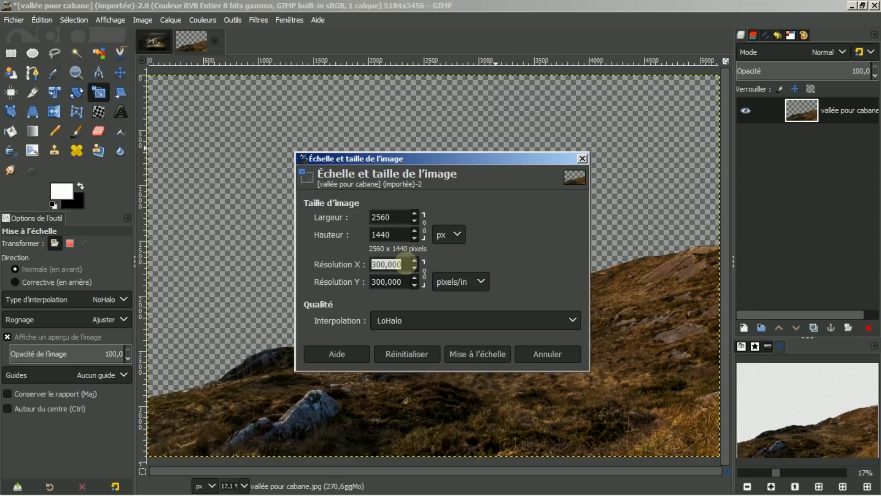
pyautogui.write('150')
pyautogui.press('Return')
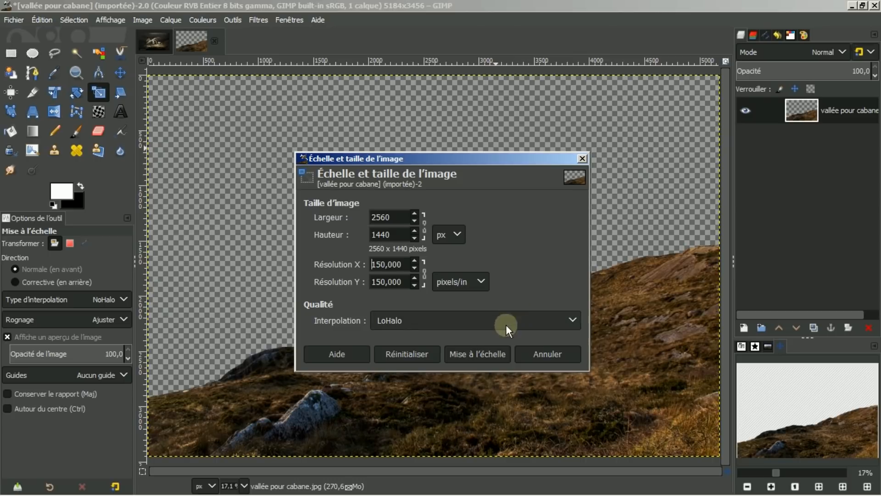
pyautogui.click(474, 358)
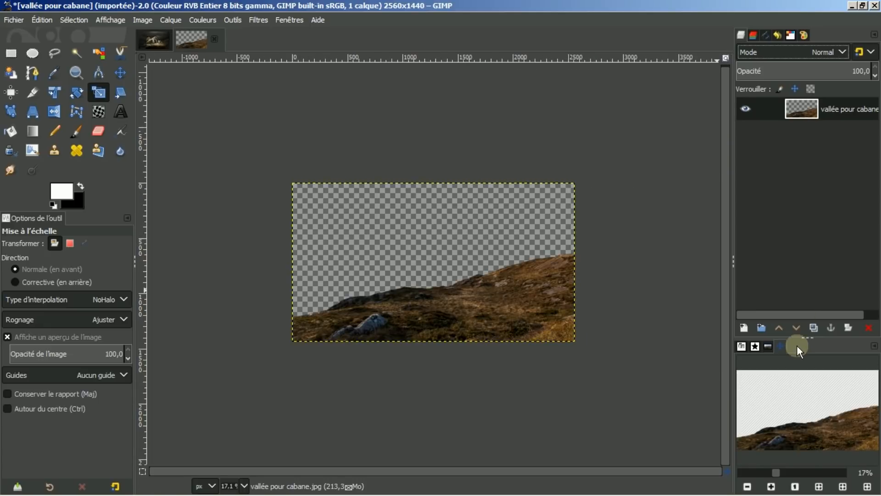
# - Compare the scaled valley with the finished cabin reference, both fitted in the window, checking the hillside's shape and height
pyautogui.click(819, 487)
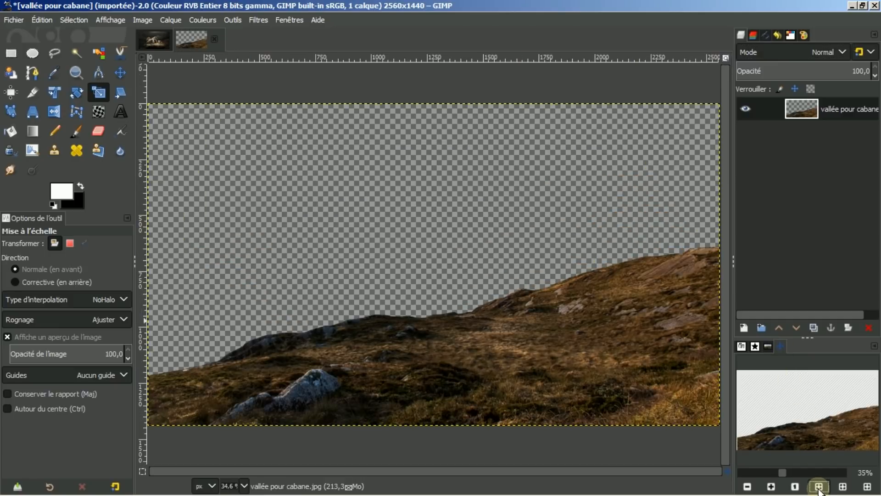
pyautogui.click(162, 39)
pyautogui.click(819, 487)
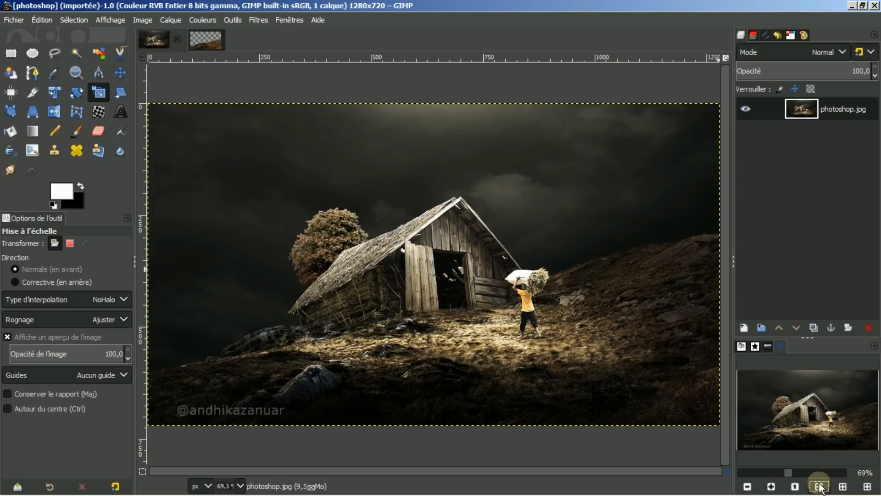
pyautogui.click(200, 40)
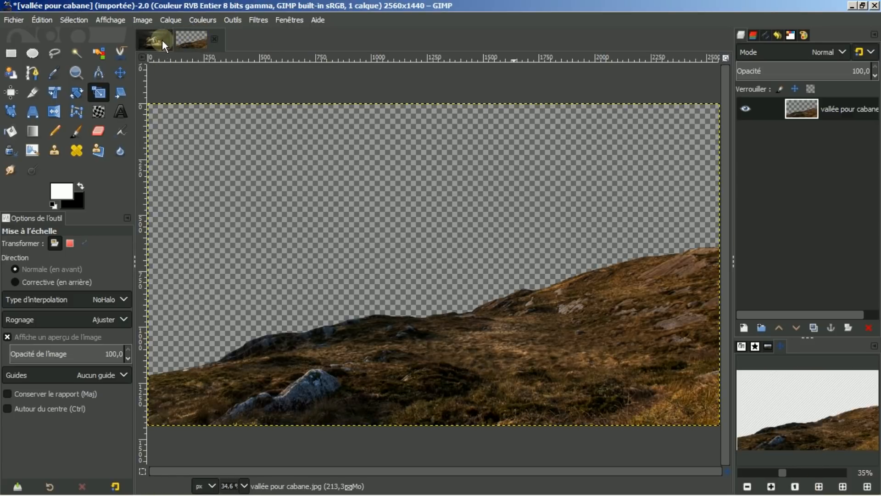
pyautogui.click(159, 40)
pyautogui.click(200, 39)
pyautogui.click(159, 37)
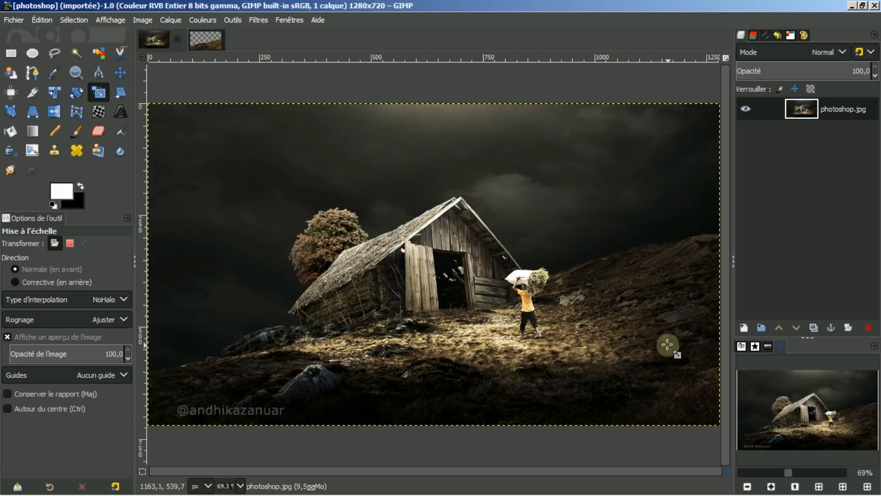
# - Stretch the valley layer upward from its top edge with the Scale tool to 2560 x 1527 px
pyautogui.click(210, 38)
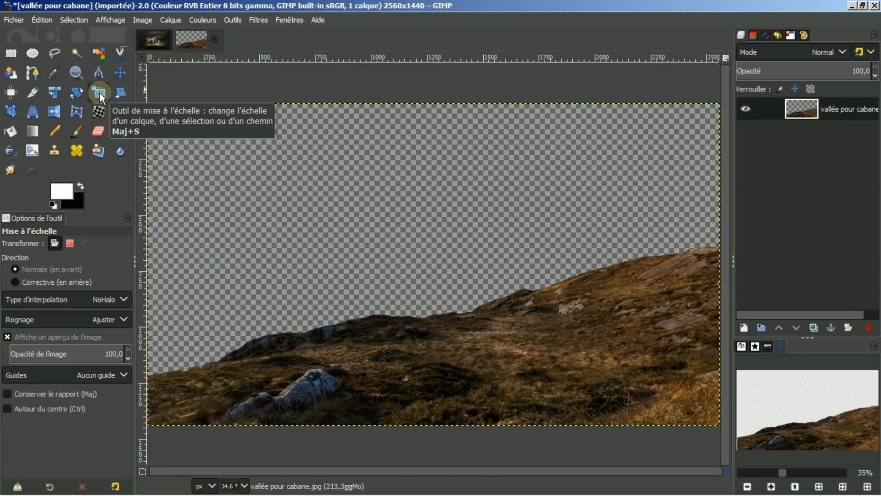
pyautogui.click(456, 225)
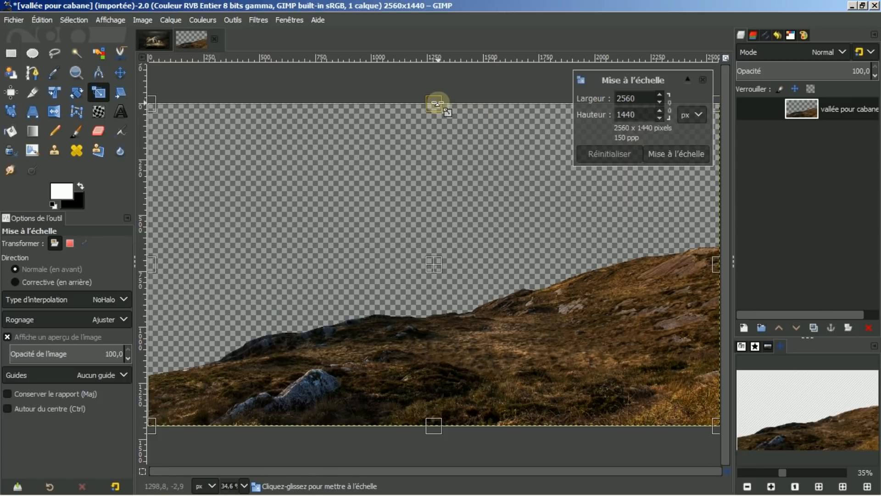
pyautogui.moveTo(436, 103); pyautogui.dragTo(445, 83)
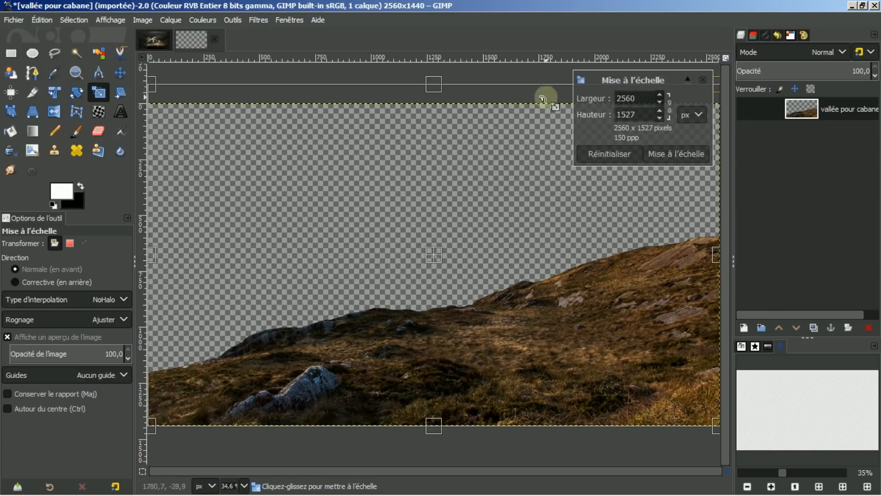
pyautogui.click(663, 154)
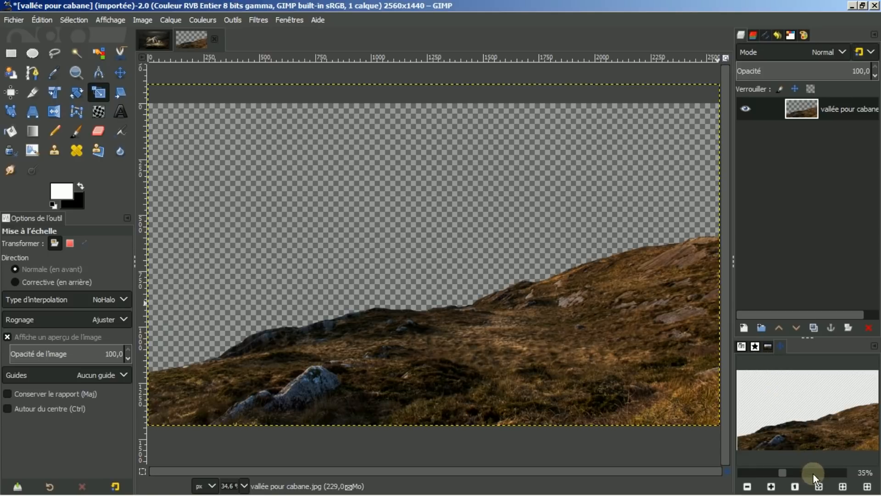
pyautogui.click(819, 486)
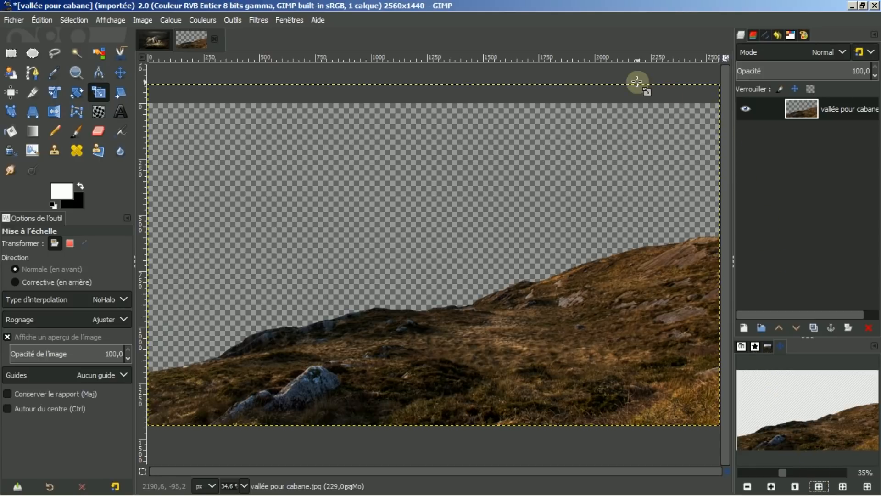
# - Check the stretched hillside against the cabin reference by alternating between the two images
pyautogui.click(155, 39)
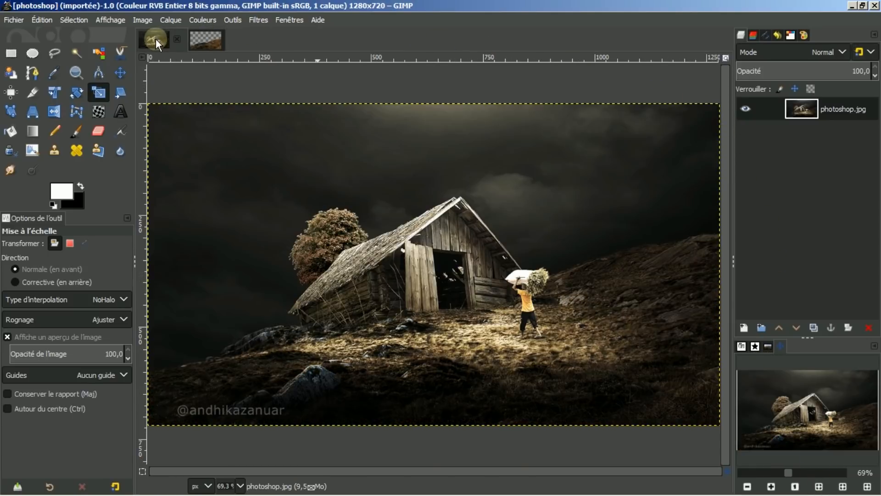
pyautogui.click(199, 37)
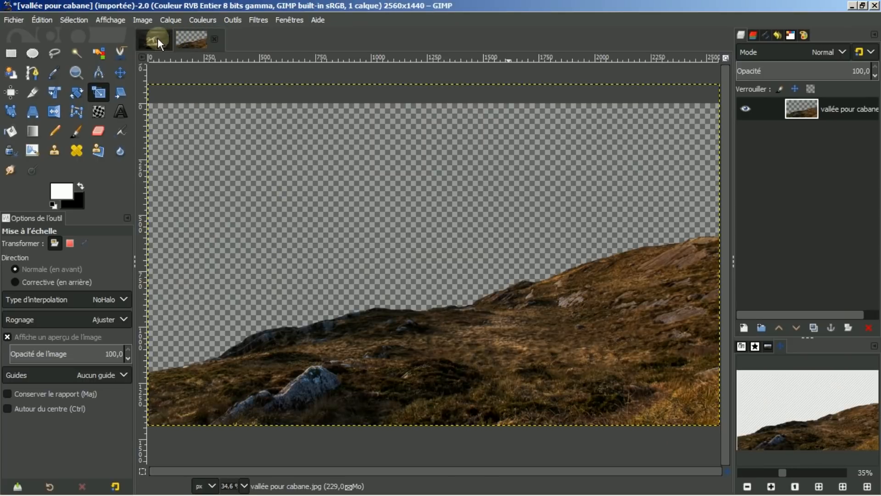
pyautogui.click(153, 40)
pyautogui.click(205, 32)
pyautogui.click(151, 37)
# - Resize the valley layer's boundary to the image dimensions
pyautogui.click(194, 35)
pyautogui.rightClick(831, 110)
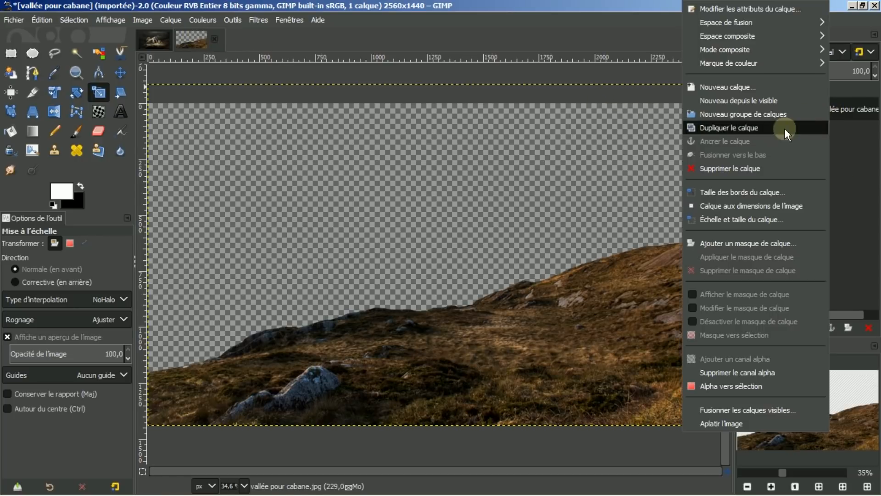
pyautogui.click(740, 205)
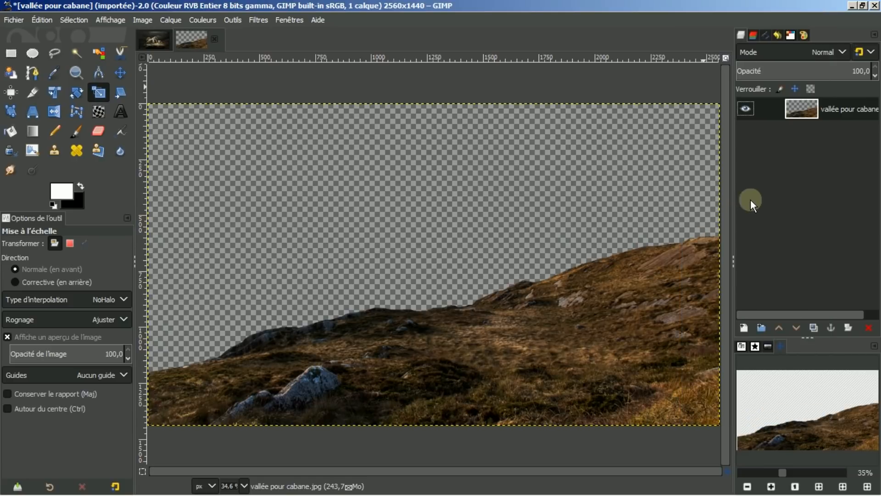
# - Open ciel cabane.jpg from the document history
pyautogui.click(768, 345)
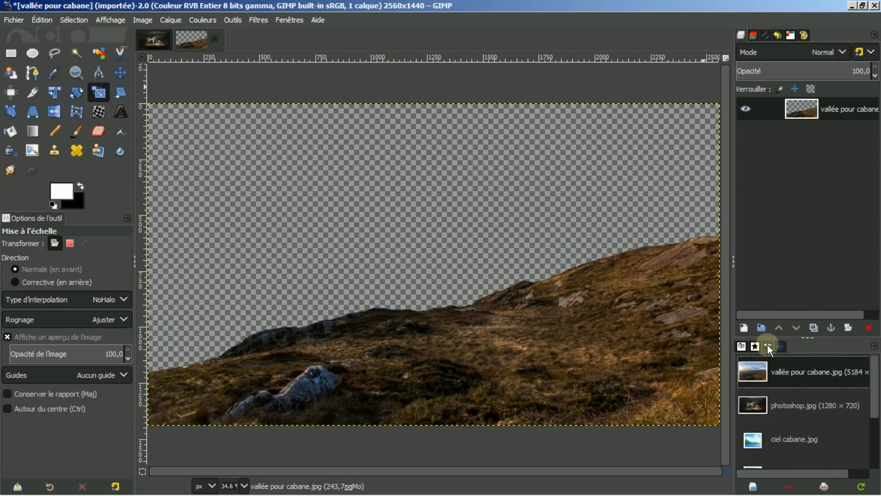
pyautogui.scroll(-2, 875, 367)
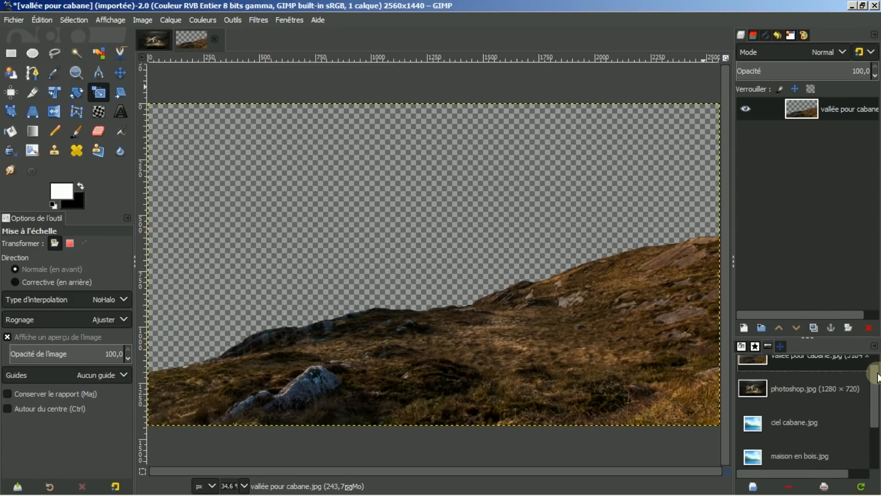
pyautogui.click(795, 417)
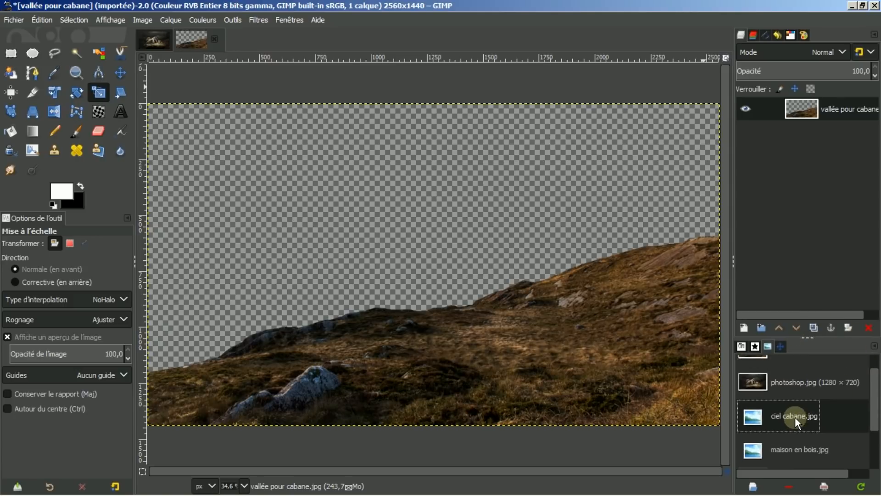
pyautogui.click(753, 485)
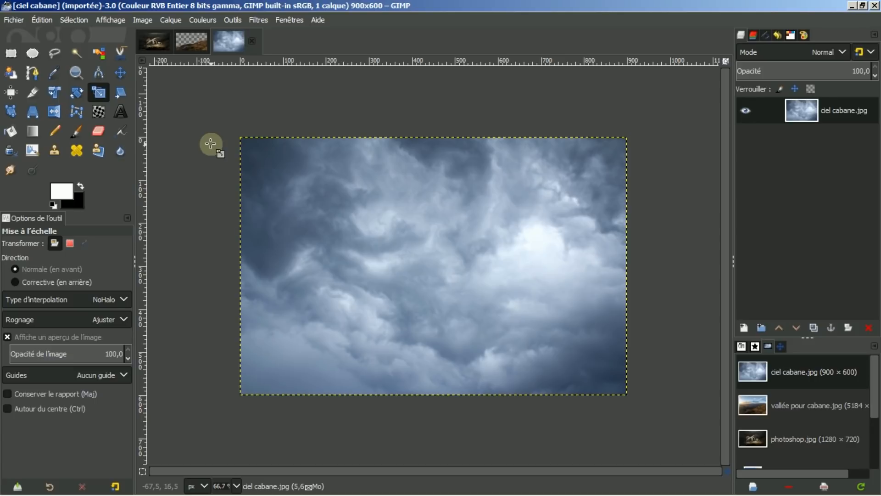
# - Copy the cloudy sky into the valley image and turn the pasted floating selection into a new layer
pyautogui.click(42, 19)
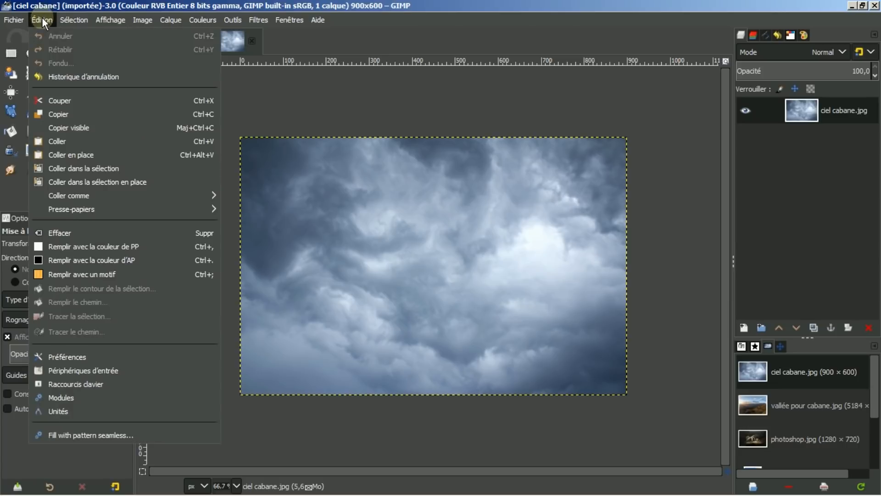
pyautogui.click(63, 115)
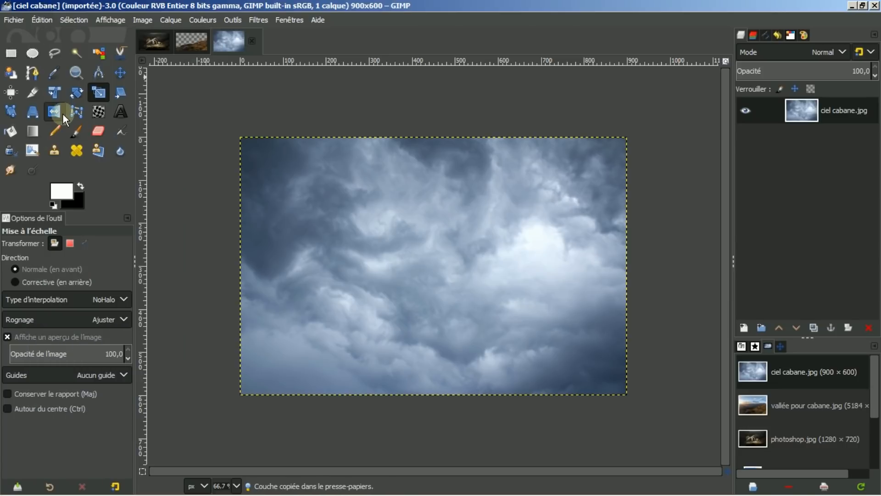
pyautogui.click(198, 42)
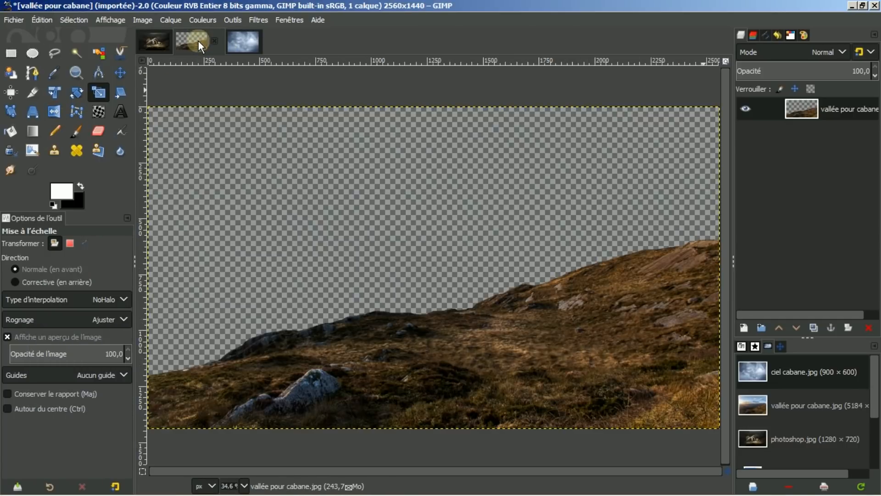
pyautogui.click(40, 18)
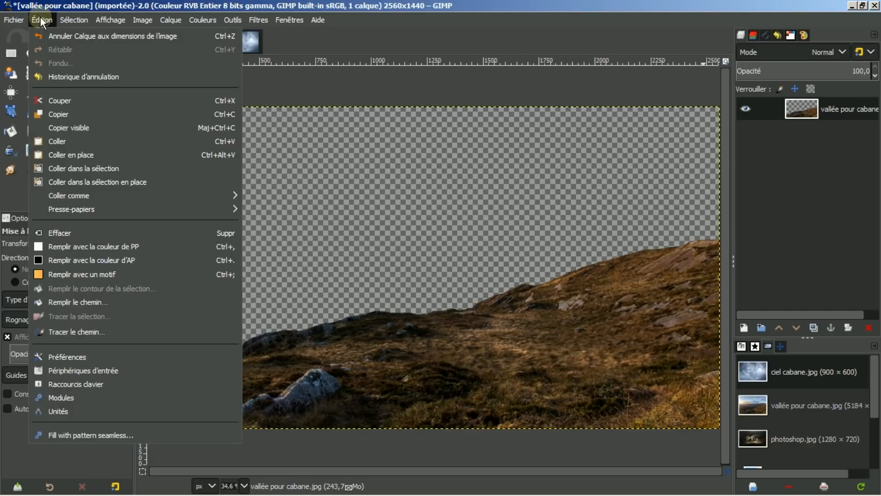
pyautogui.click(60, 142)
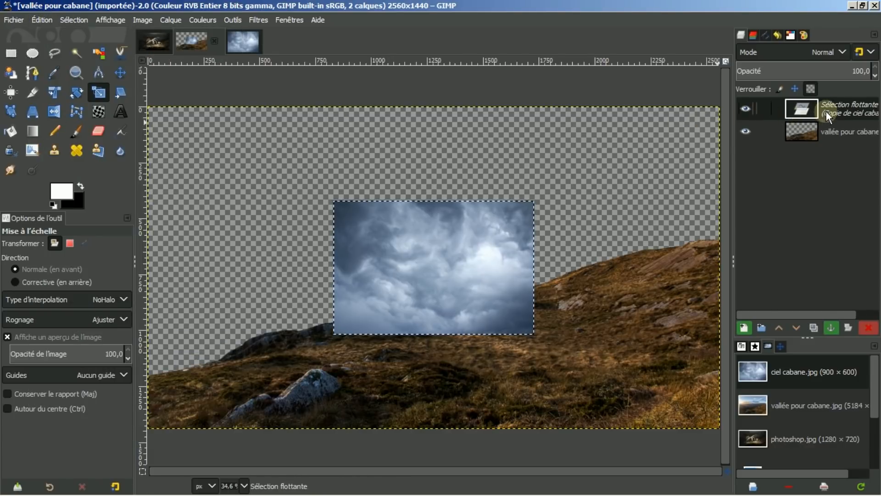
pyautogui.click(746, 328)
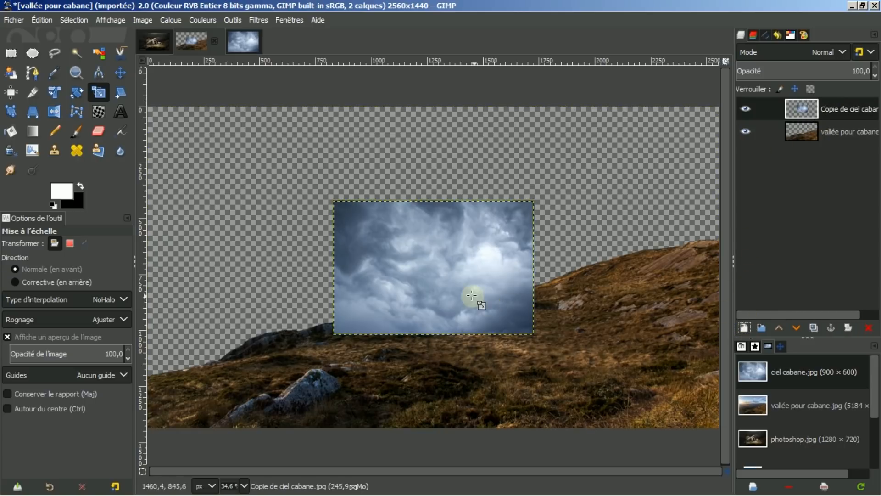
pyautogui.scroll(-1, 438, 288)
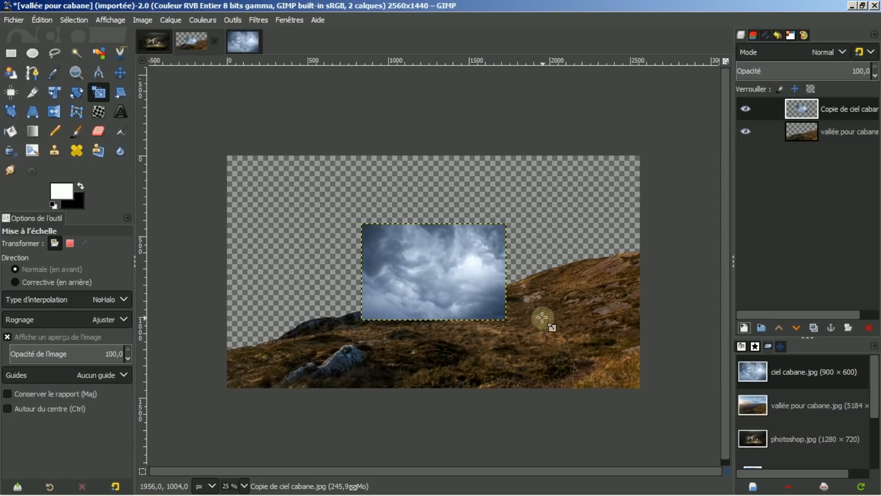
pyautogui.click(783, 348)
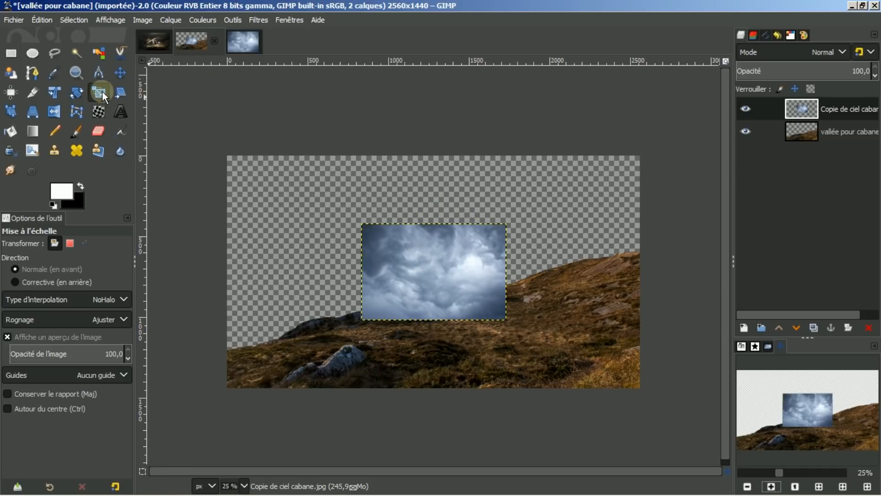
# - Scale the pasted sky layer to 2632 x 1508 px, extending it over the whole canvas
pyautogui.click(397, 263)
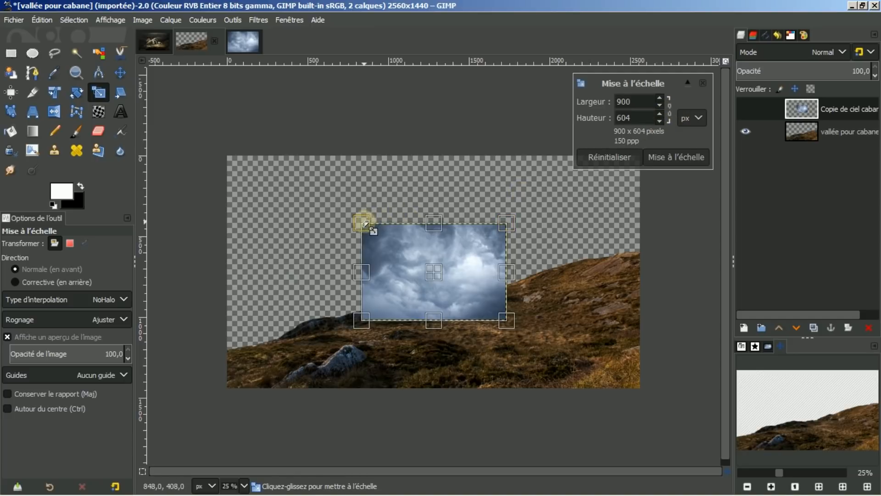
pyautogui.moveTo(363, 221); pyautogui.dragTo(228, 152)
pyautogui.moveTo(506, 320); pyautogui.dragTo(648, 395)
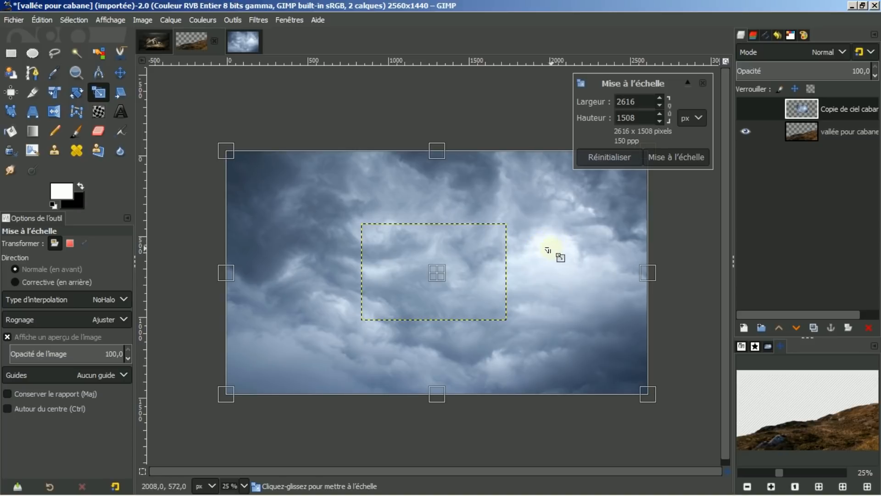
pyautogui.moveTo(645, 273)
pyautogui.mouseDown()
pyautogui.moveTo(582, 273)
pyautogui.moveTo(617, 257)
pyautogui.moveTo(595, 271)
pyautogui.moveTo(657, 270)
pyautogui.mouseUp()
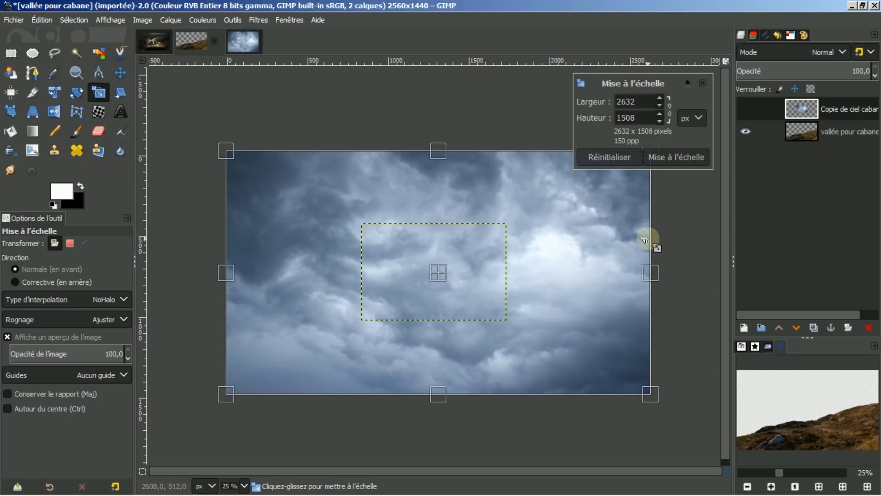
pyautogui.click(667, 158)
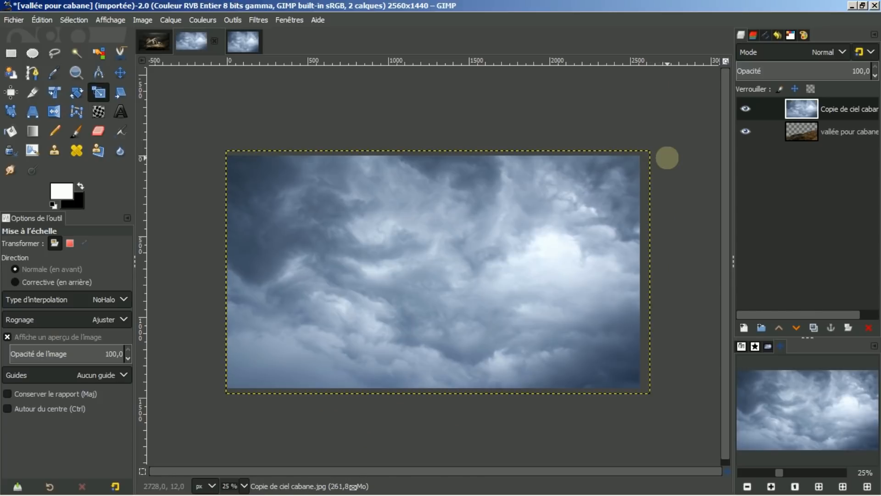
# - Place the sky layer beneath the valley layer and flip the sky vertically
pyautogui.click(829, 130)
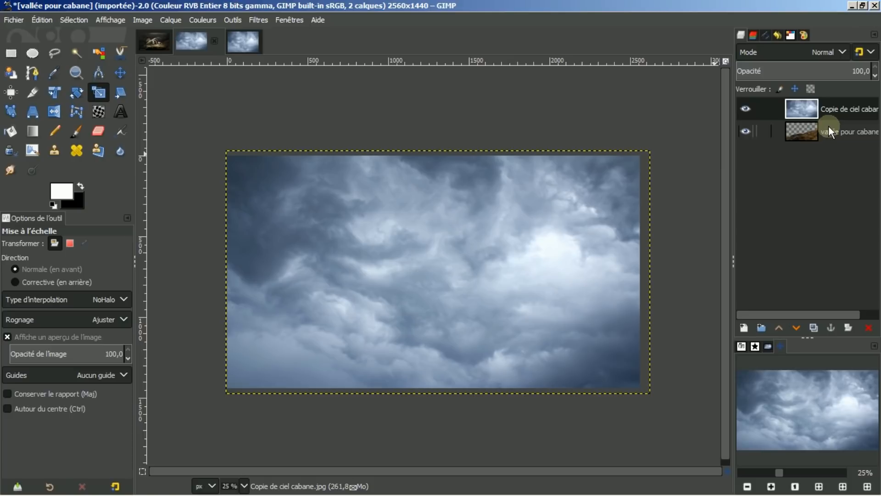
pyautogui.click(796, 328)
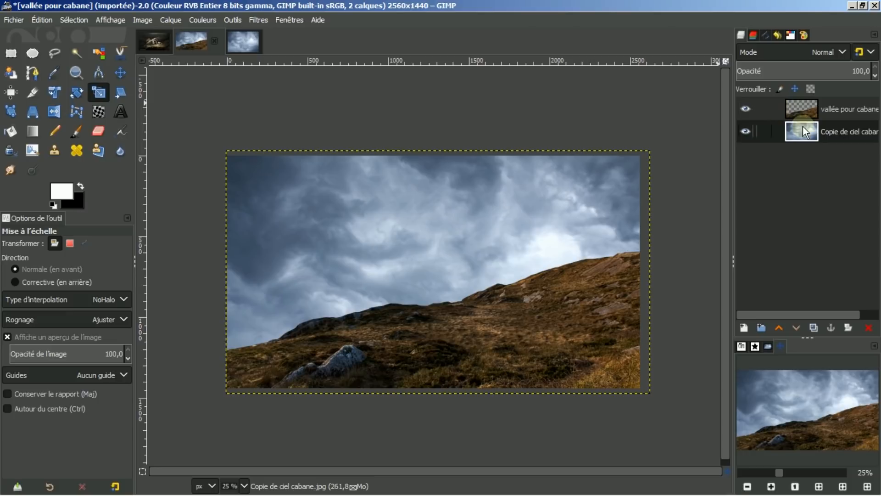
pyautogui.click(53, 112)
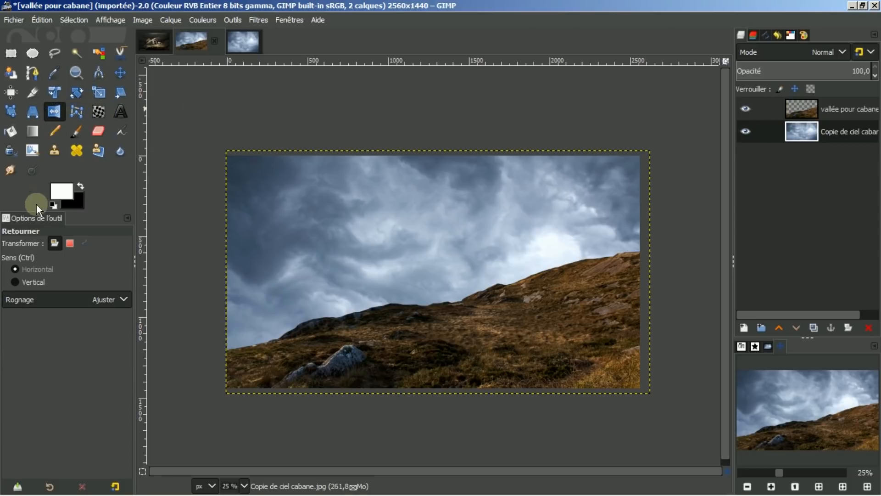
pyautogui.click(23, 282)
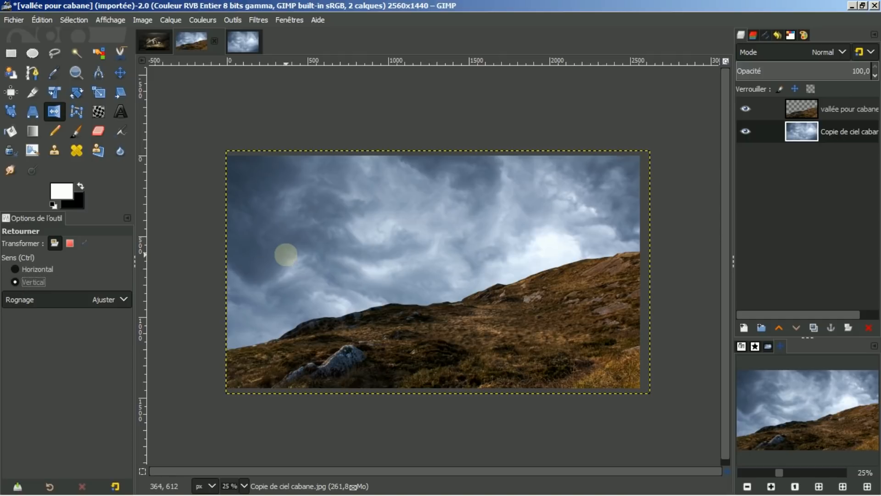
pyautogui.click(285, 255)
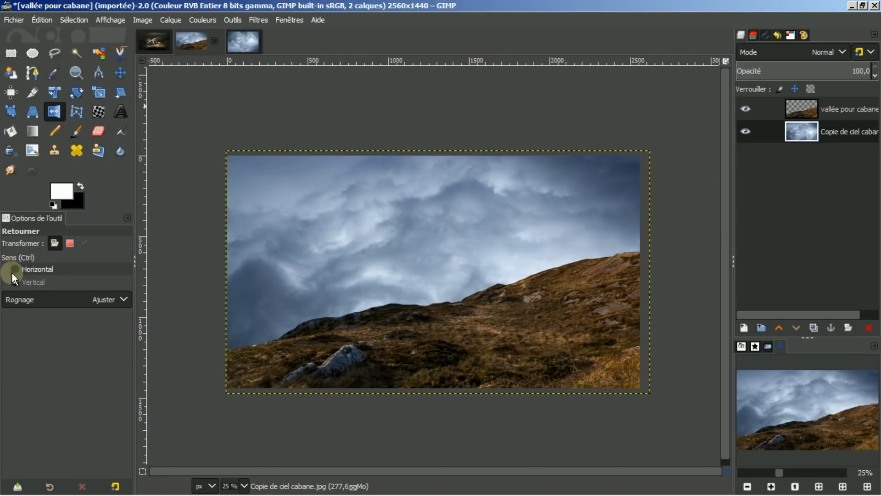
pyautogui.click(25, 269)
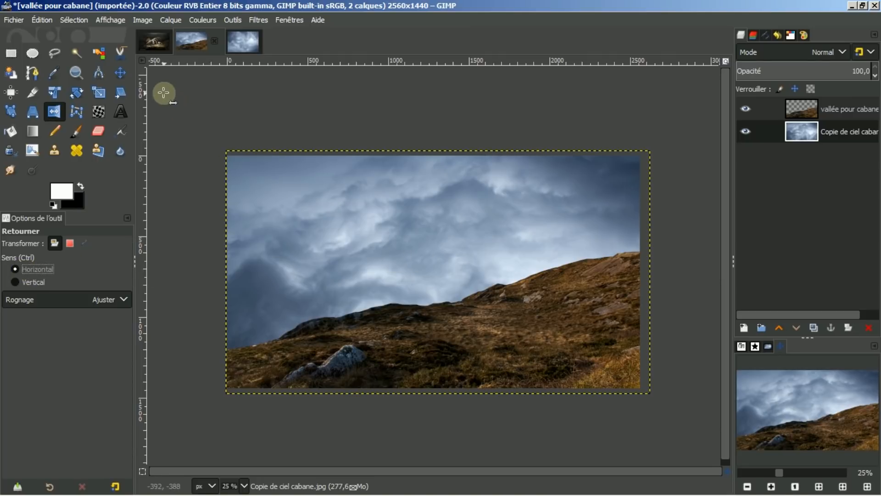
# - Reposition the active sky layer slightly so it overlaps the canvas on every side
pyautogui.click(122, 73)
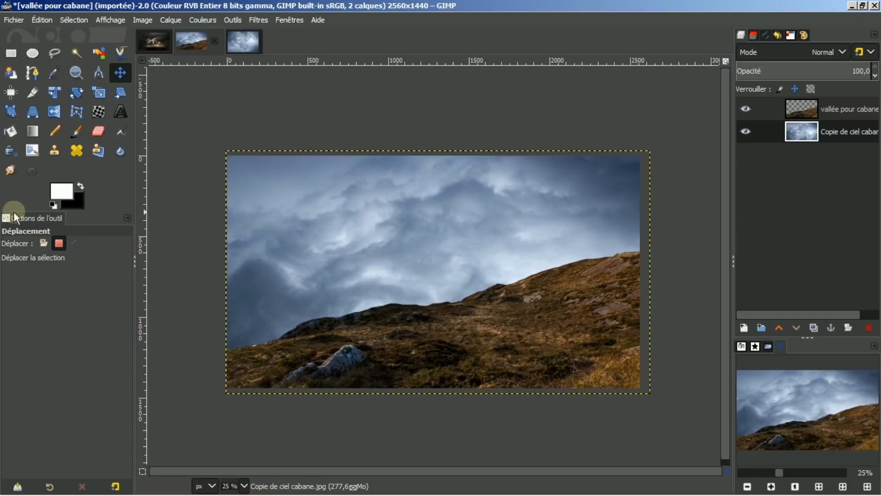
pyautogui.click(44, 243)
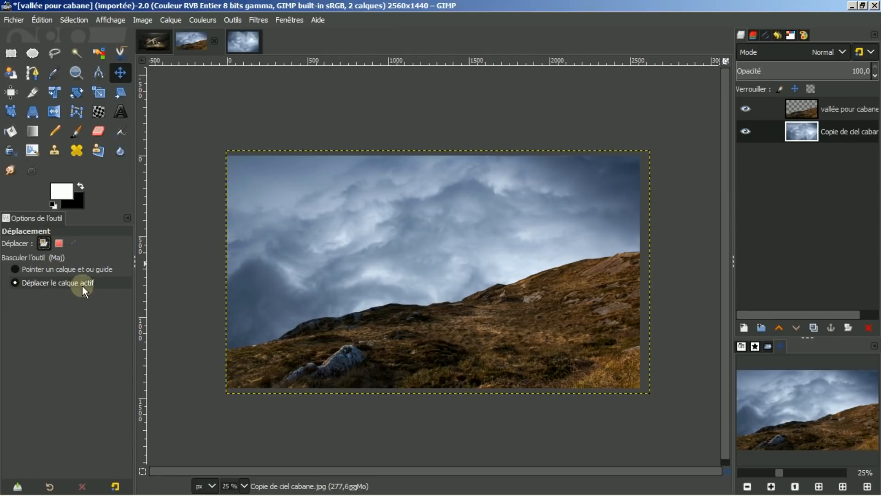
pyautogui.moveTo(421, 280)
pyautogui.mouseDown()
pyautogui.moveTo(418, 269)
pyautogui.moveTo(437, 295)
pyautogui.moveTo(426, 282)
pyautogui.mouseUp()
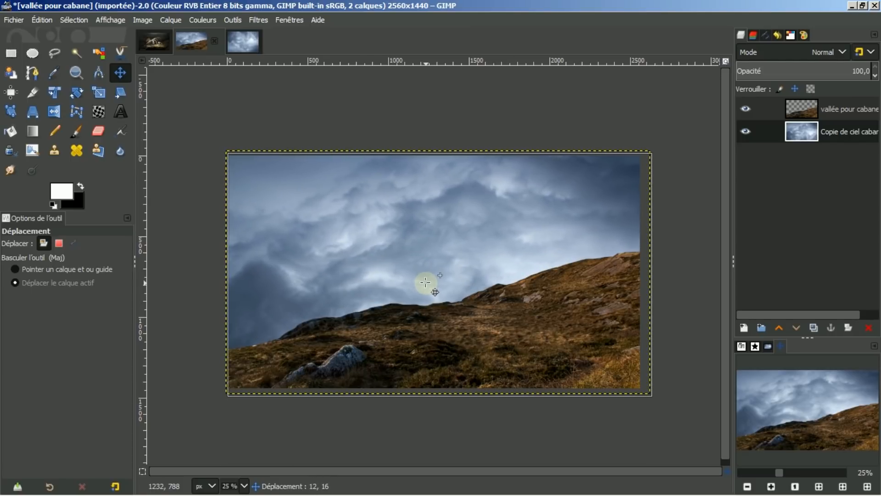
pyautogui.moveTo(425, 283); pyautogui.dragTo(420, 281)
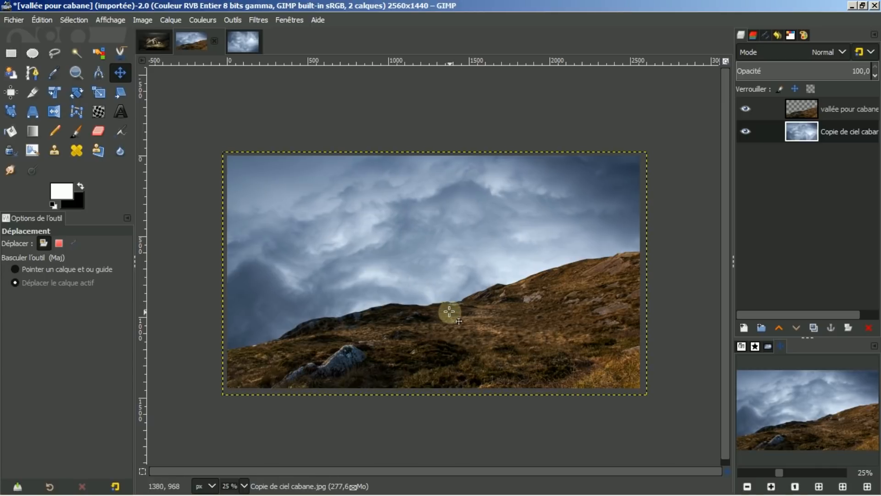
# - Trim the sky layer's boundary to the image dimensions
pyautogui.rightClick(480, 268)
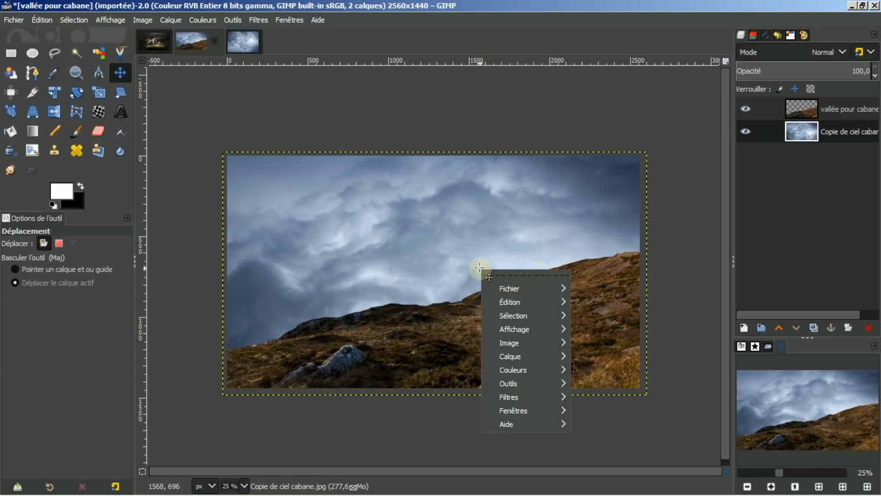
pyautogui.click(820, 134)
pyautogui.rightClick(819, 131)
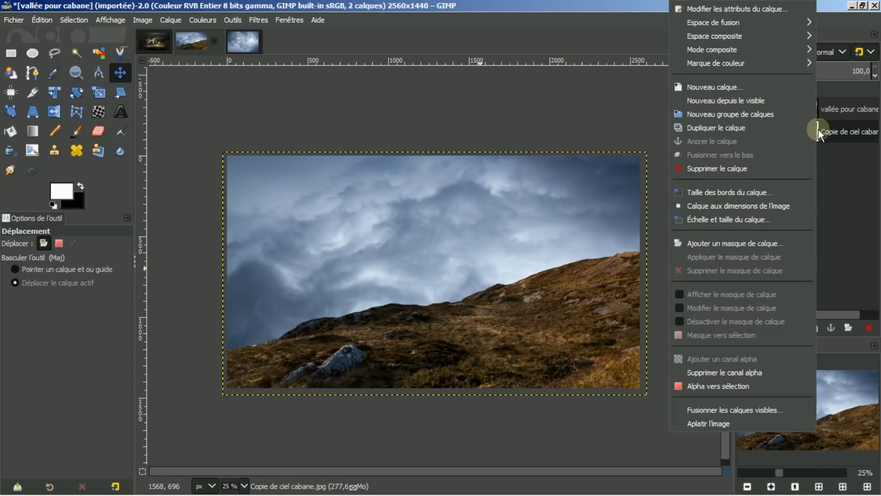
pyautogui.click(742, 208)
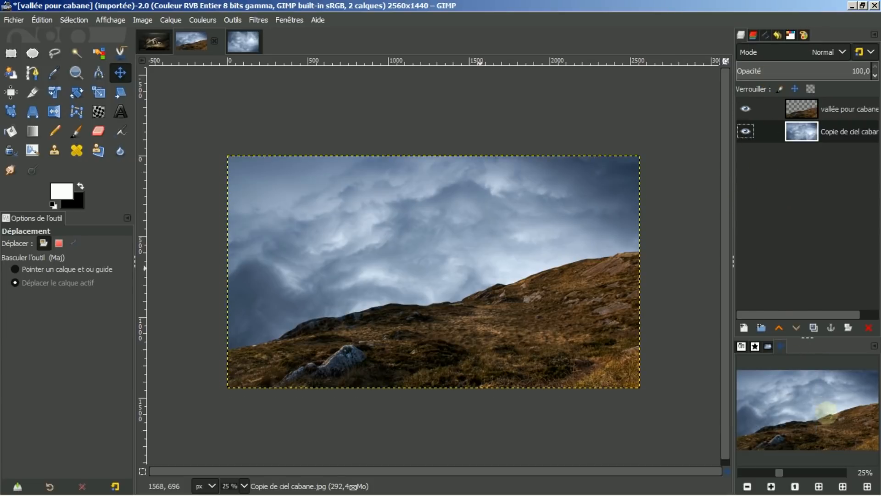
# - Compare the hillside and sky composite with the cabin reference, fitting each whole image in view
pyautogui.click(779, 348)
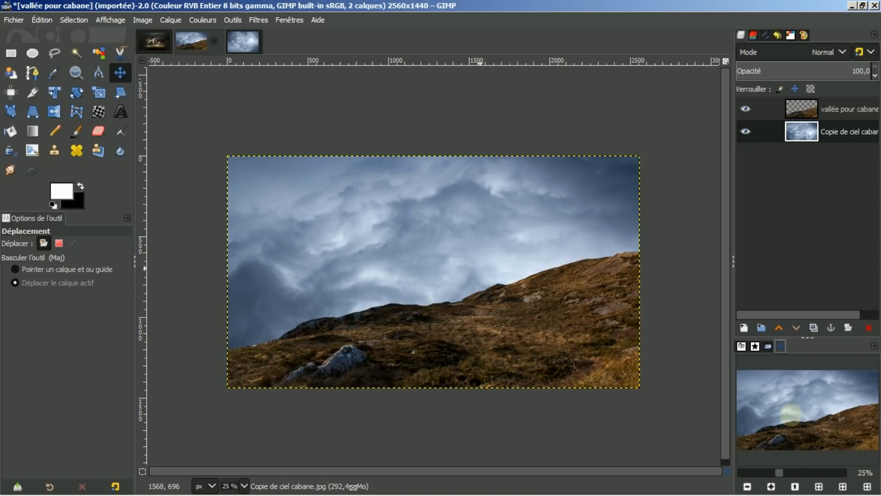
pyautogui.click(819, 487)
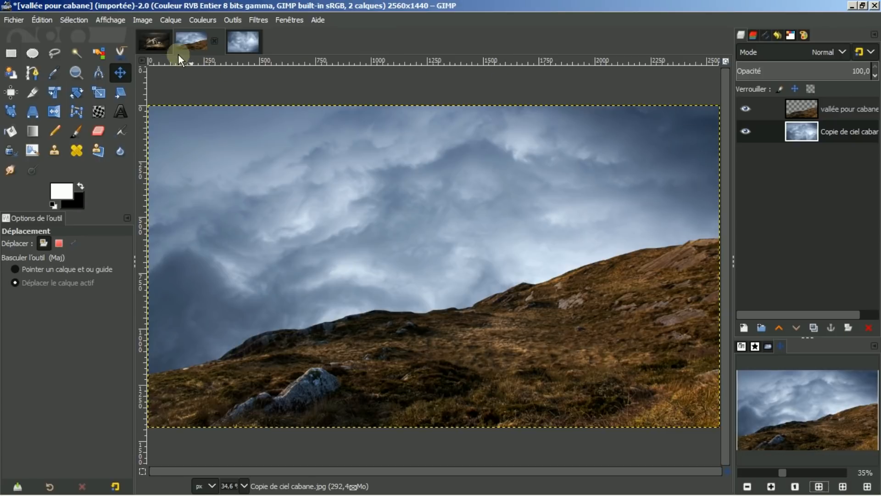
pyautogui.click(151, 42)
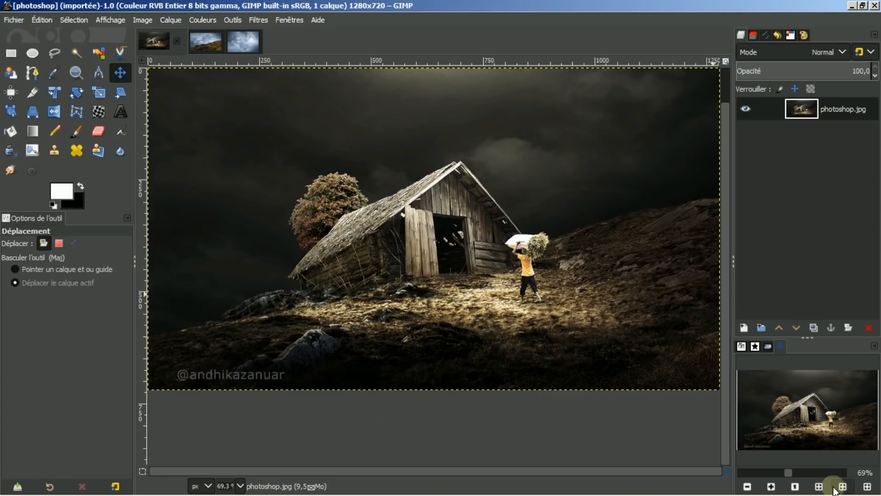
pyautogui.click(819, 487)
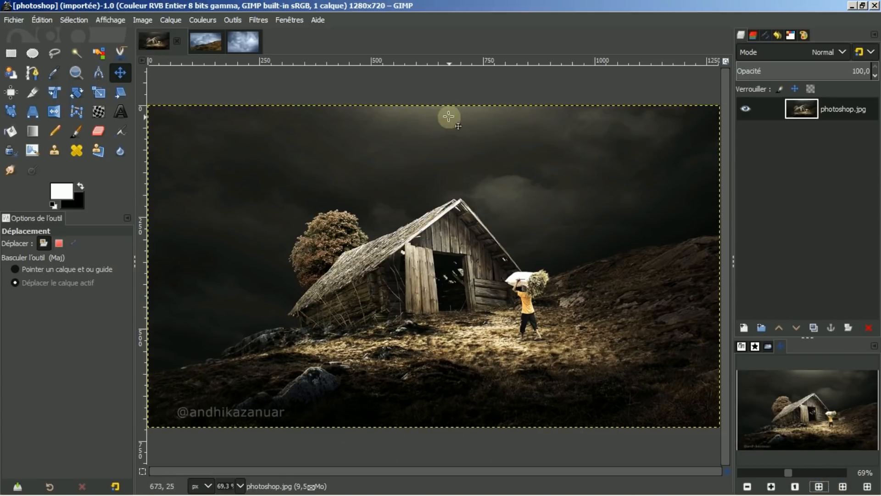
# - Close the ciel cabane source image and return to the whole valley composite
pyautogui.click(247, 41)
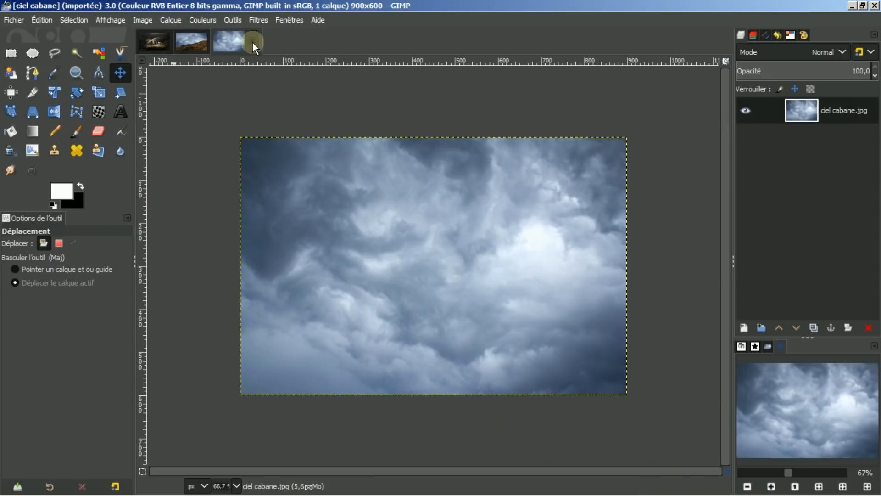
pyautogui.click(252, 43)
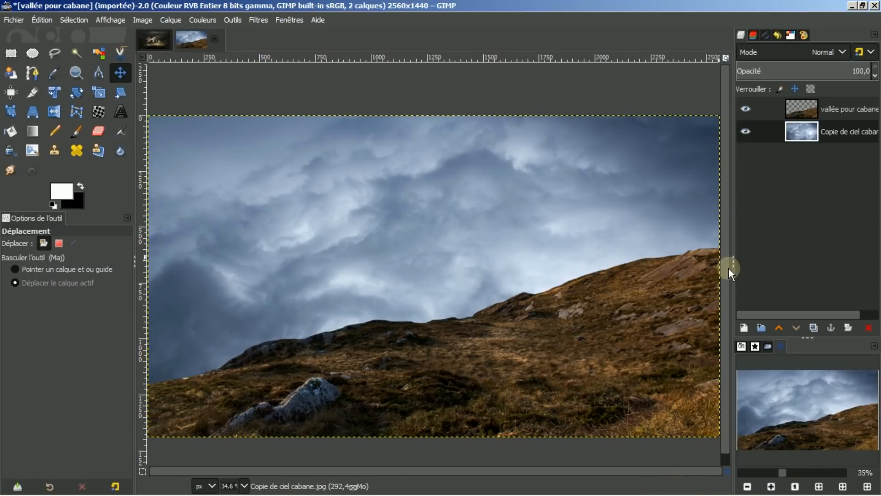
pyautogui.click(819, 487)
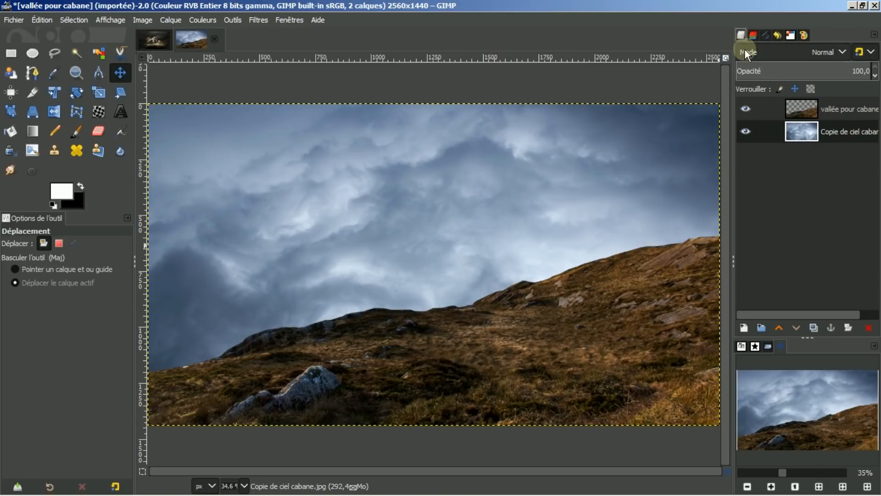
# - Open maison en bois.jpg from the document history and flip it horizontally
pyautogui.click(768, 346)
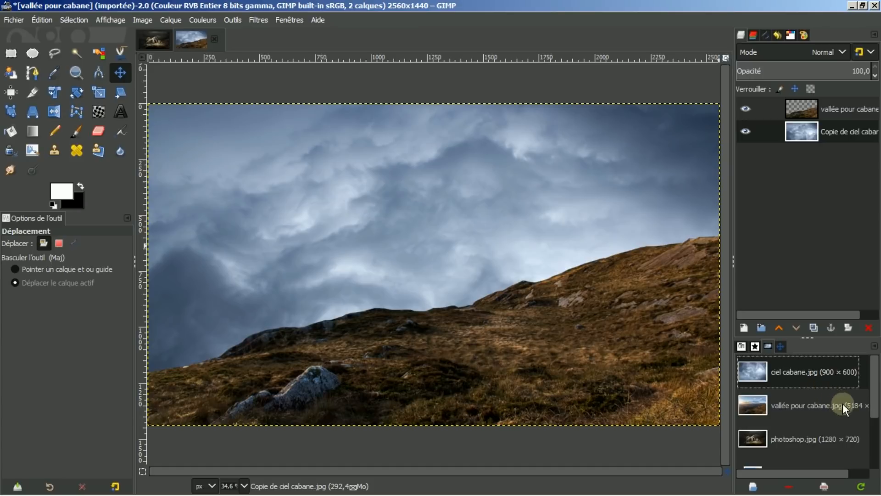
pyautogui.moveTo(872, 387); pyautogui.dragTo(869, 412)
pyautogui.moveTo(811, 415); pyautogui.dragTo(805, 434)
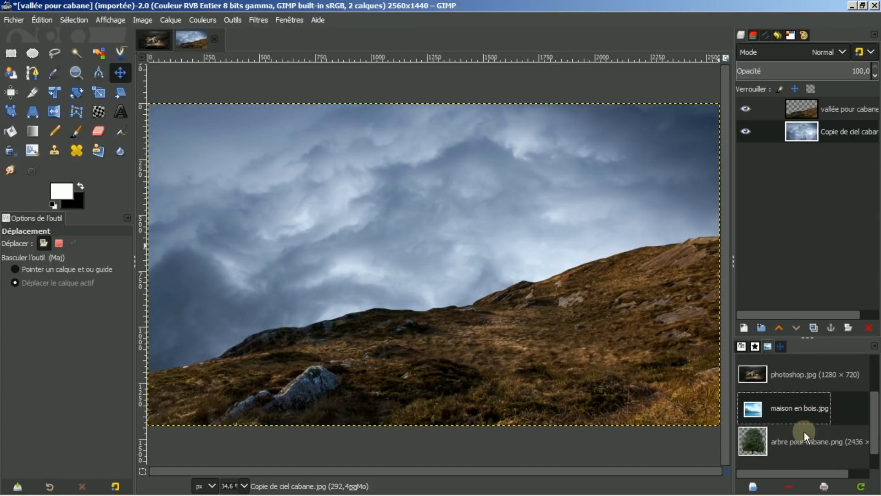
pyautogui.click(753, 486)
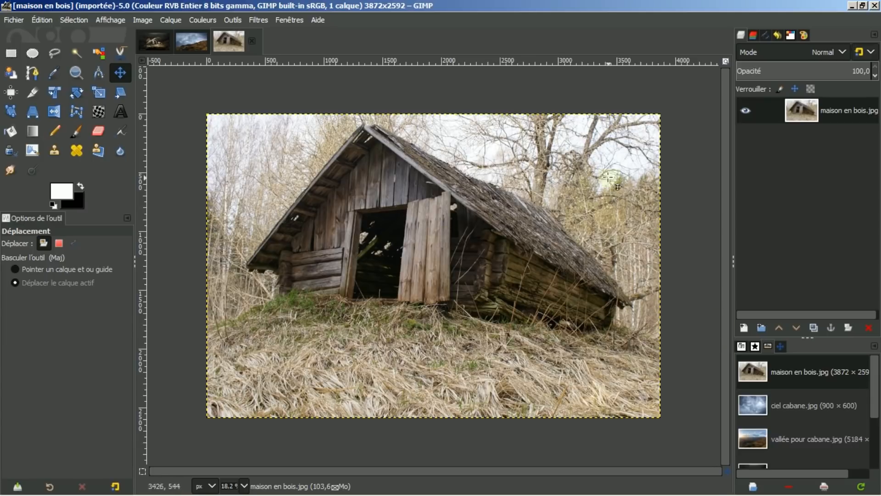
pyautogui.click(52, 110)
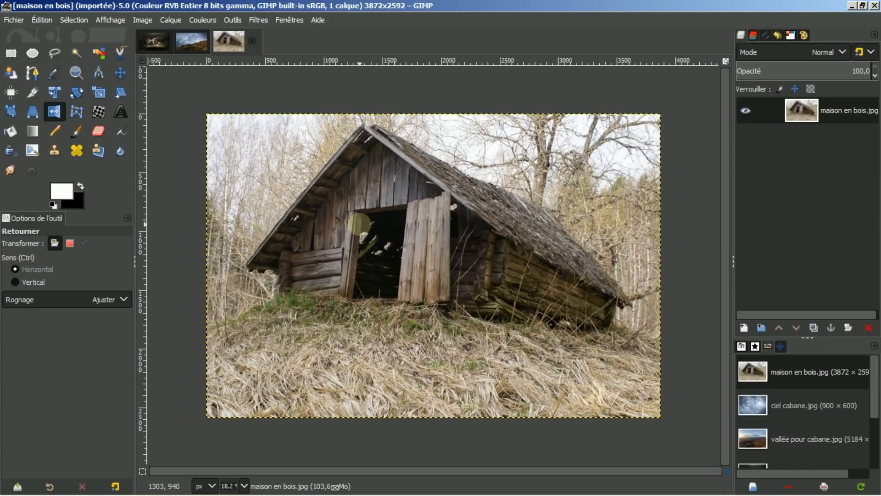
pyautogui.click(359, 224)
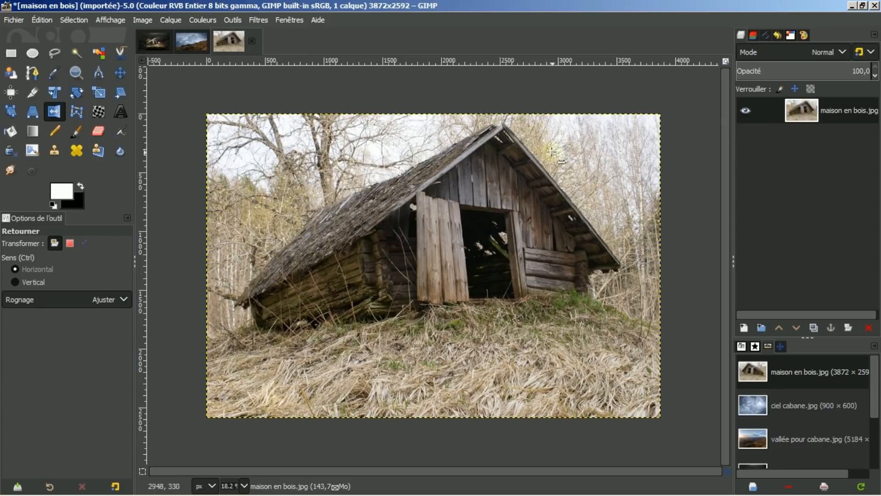
# - Import the path projet maison.svg into the wooden house image and convert it to a selection
pyautogui.click(765, 34)
pyautogui.rightClick(787, 117)
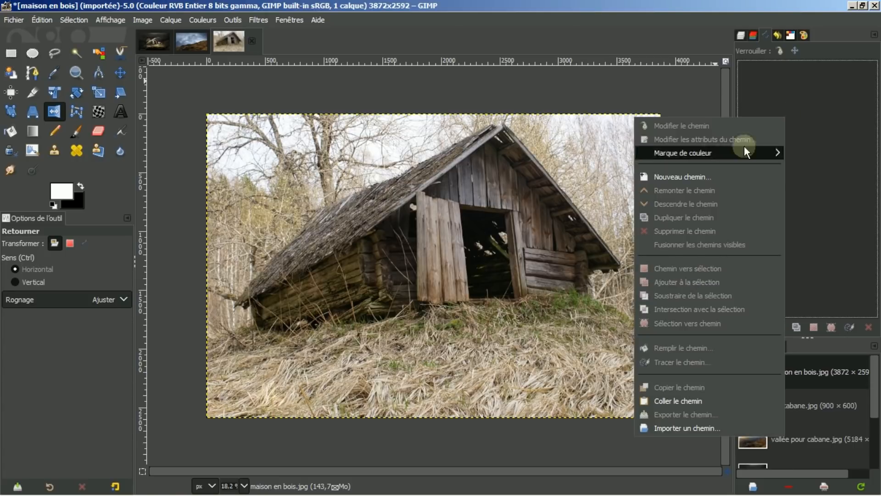
pyautogui.click(692, 428)
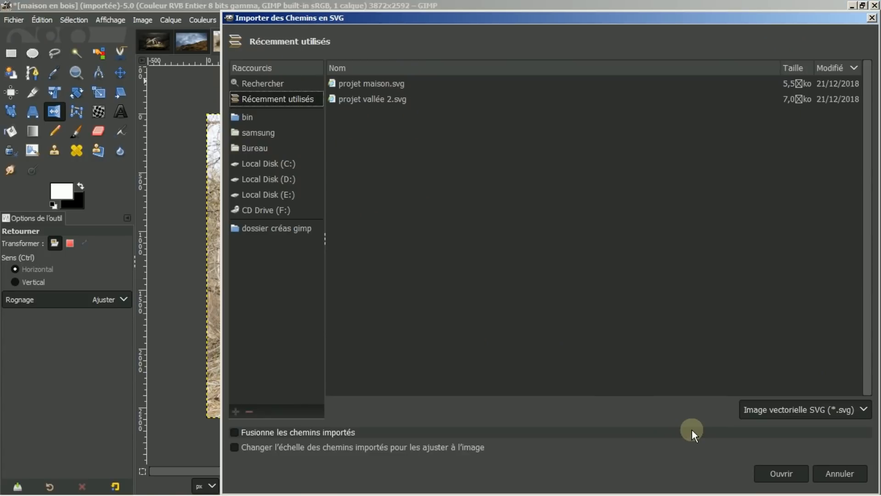
pyautogui.click(395, 85)
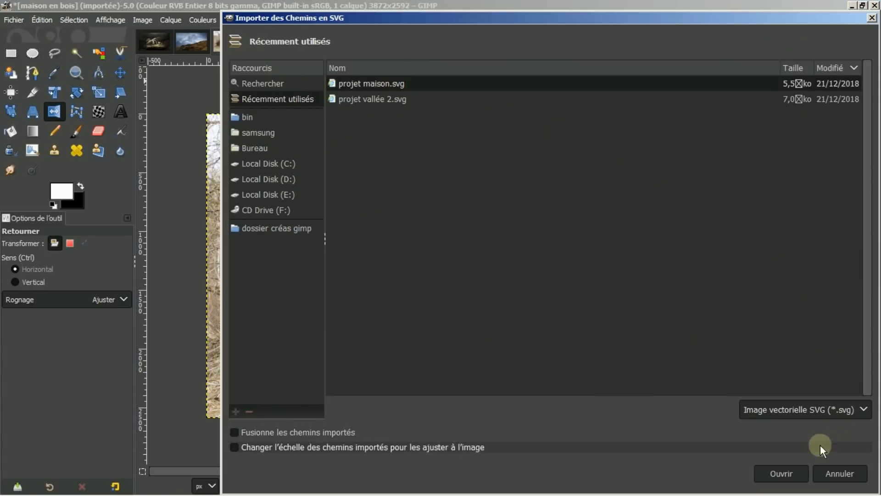
pyautogui.click(781, 474)
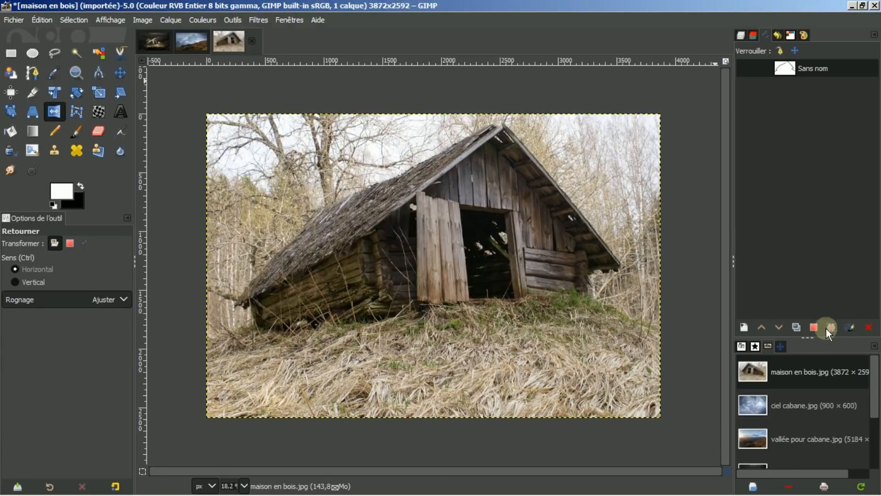
pyautogui.click(813, 327)
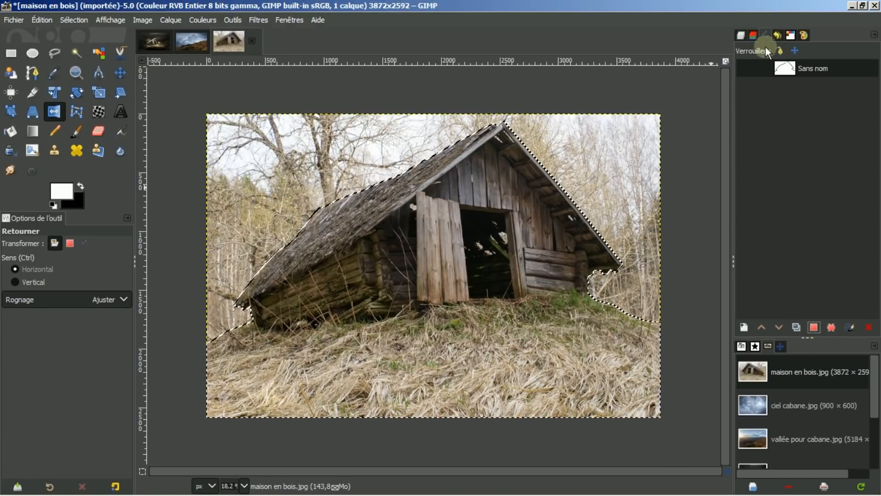
pyautogui.click(740, 34)
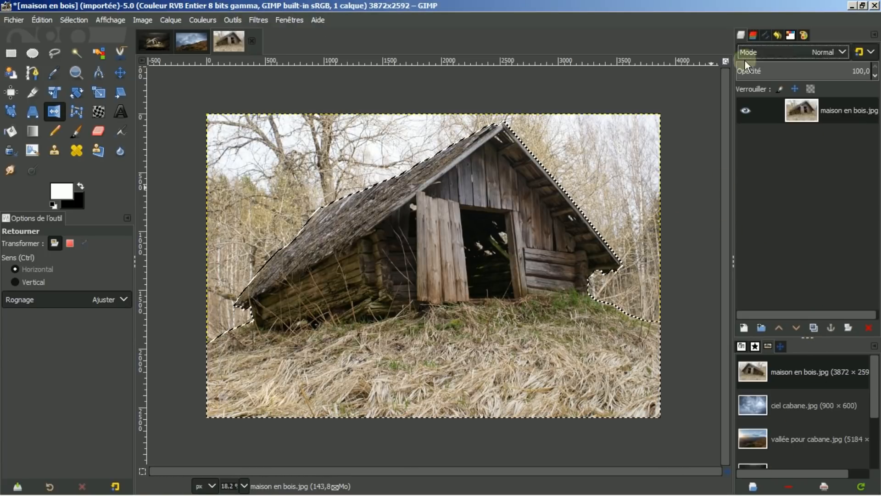
# - Invert the selection, delete the background around the wooden house and its grassy mound, and clear the selection
pyautogui.click(68, 21)
pyautogui.click(81, 62)
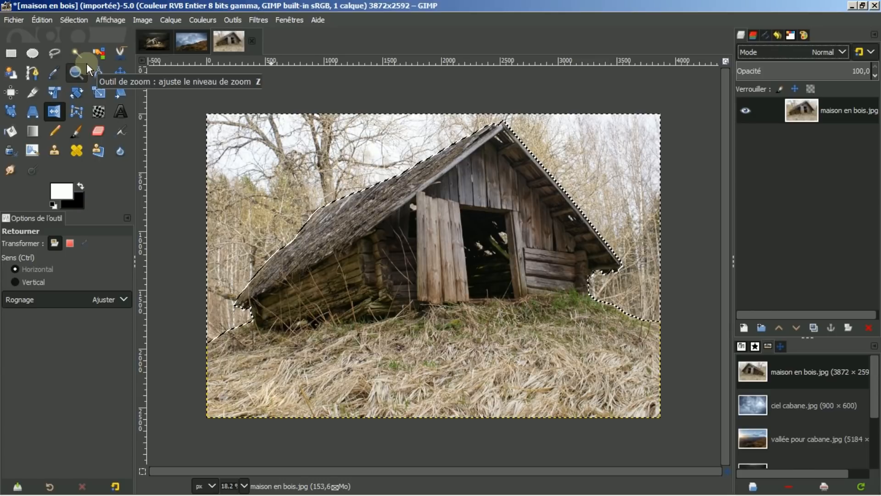
pyautogui.press('Delete')
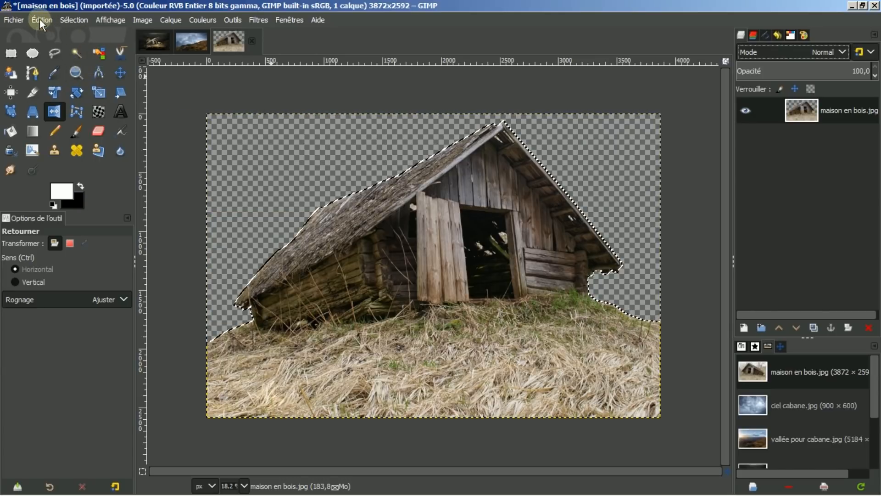
pyautogui.click(60, 18)
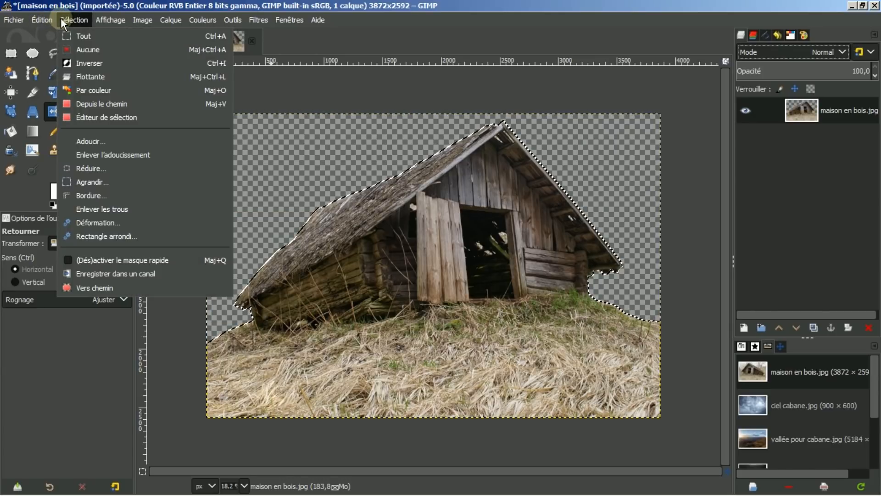
pyautogui.click(78, 48)
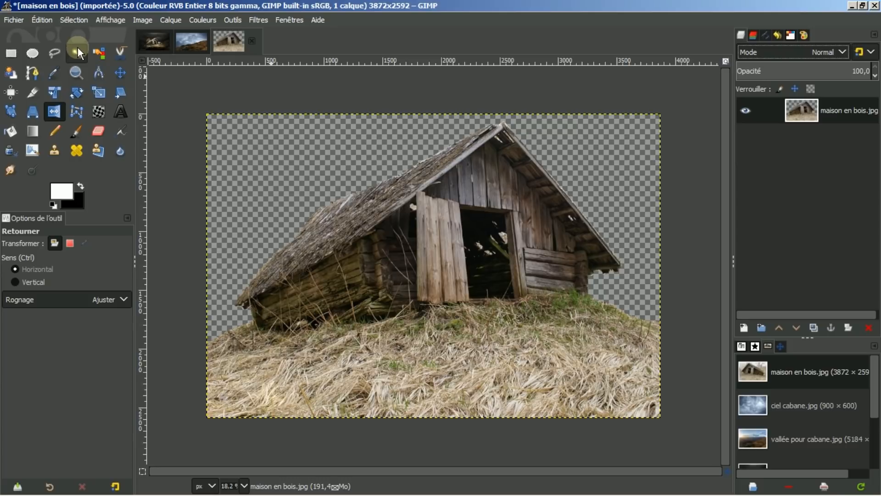
# - Check the cabin reference, and scale the wooden house image to 1936 x 1296 px at 150 pixels/in with LoHalo interpolation
pyautogui.click(152, 40)
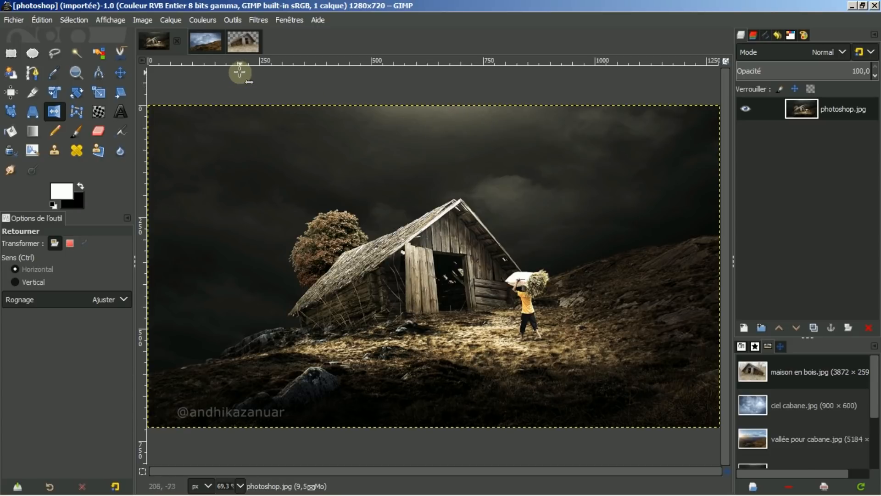
pyautogui.click(245, 44)
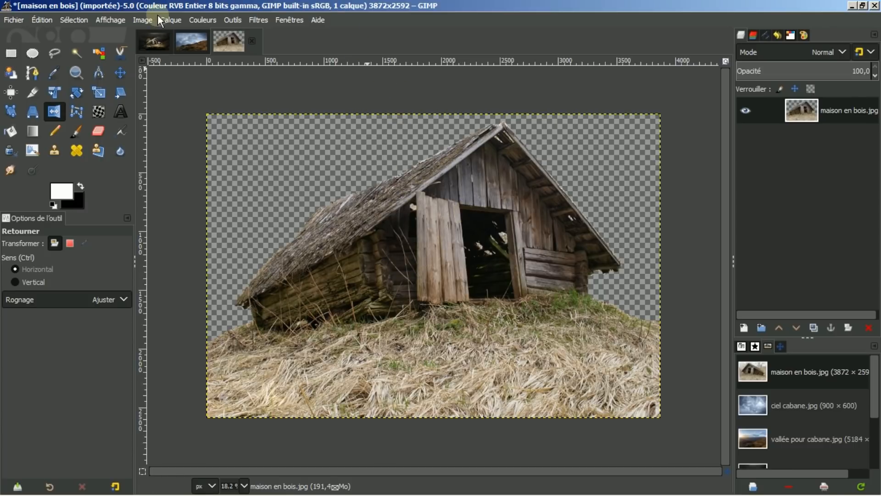
pyautogui.click(142, 20)
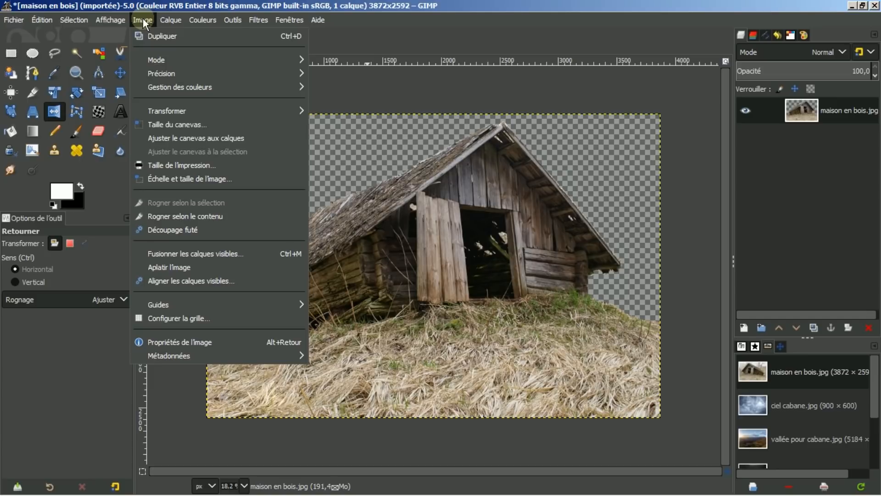
pyautogui.click(169, 178)
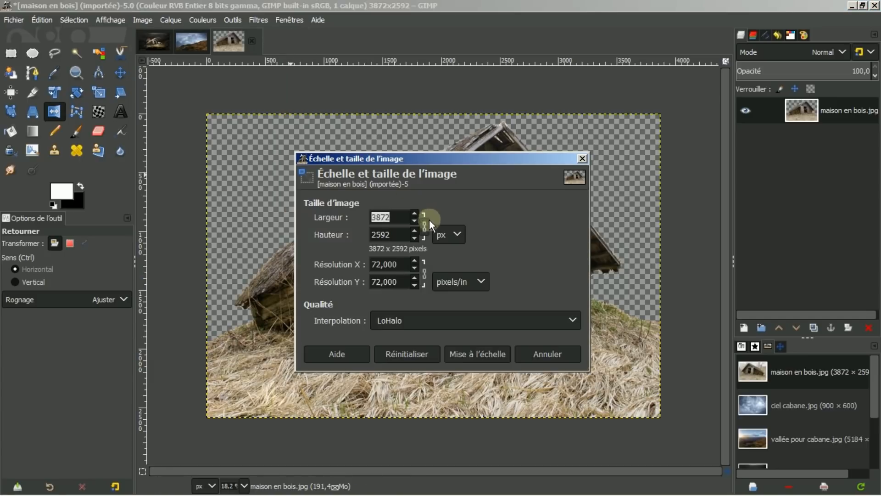
pyautogui.click(405, 215)
pyautogui.press('Return')
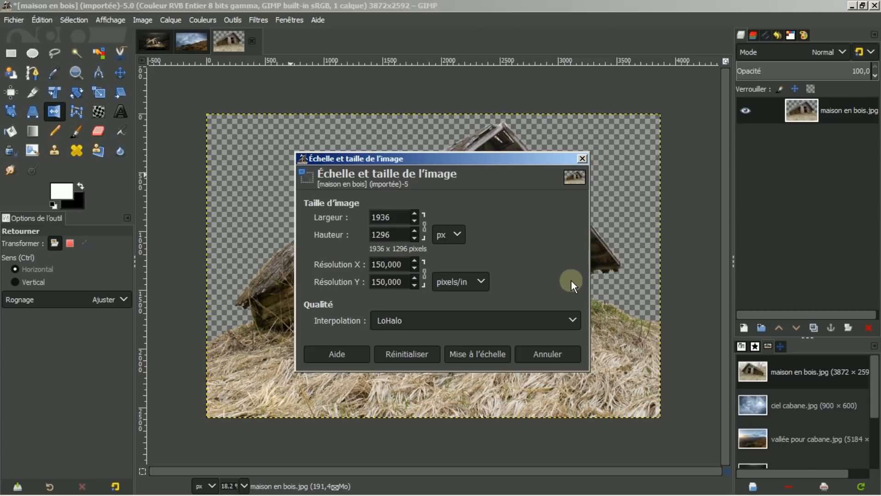
pyautogui.click(470, 354)
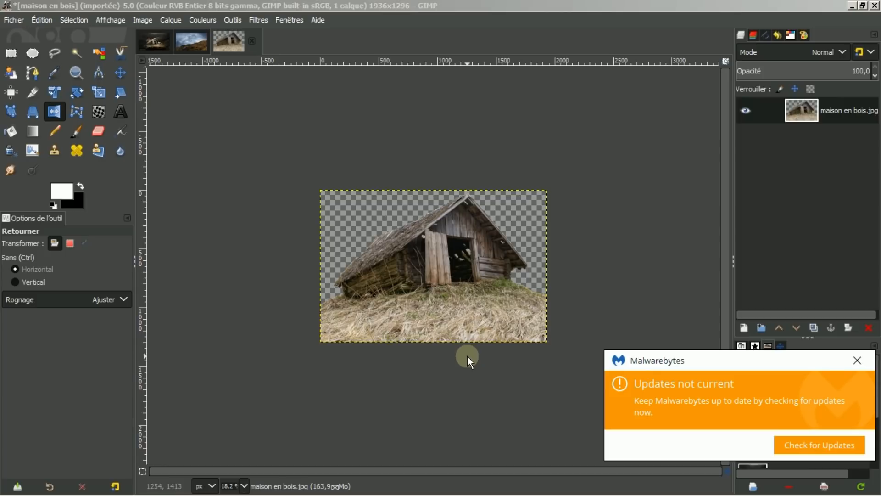
pyautogui.click(855, 361)
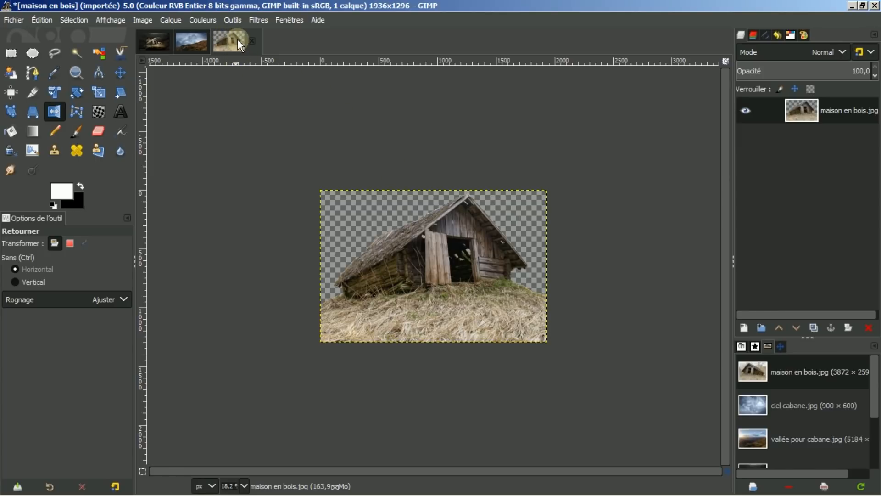
# - Copy the cut-out house and paste it into the valley composite as a new layer above the hillside layer
pyautogui.click(42, 20)
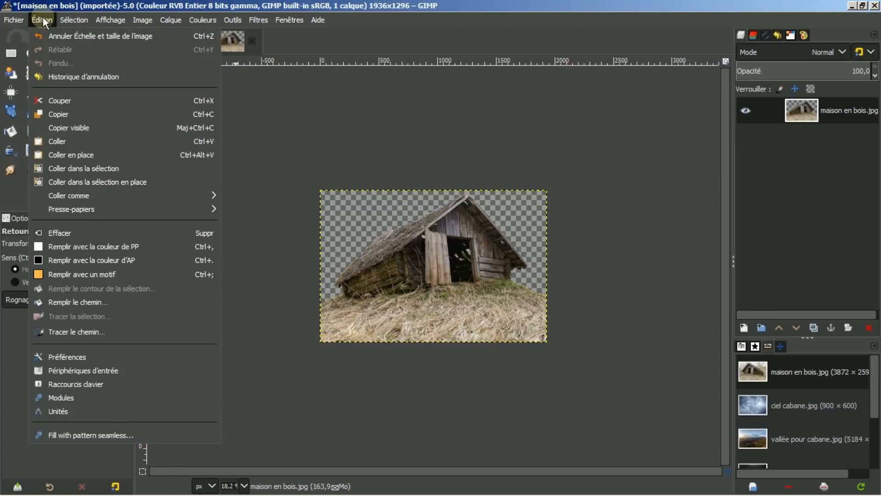
pyautogui.click(62, 115)
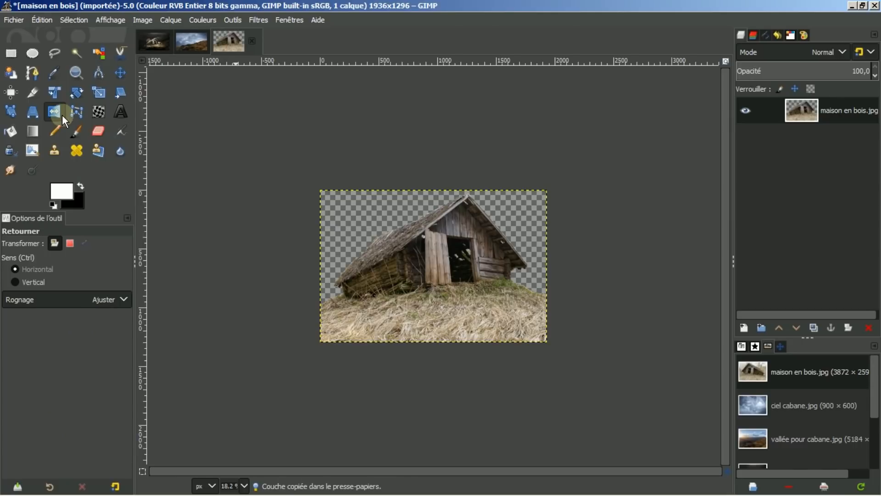
pyautogui.click(189, 40)
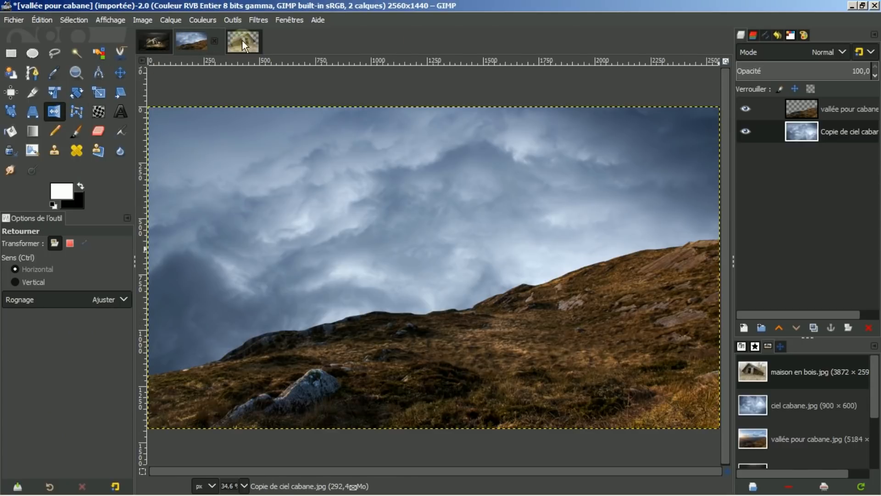
pyautogui.click(831, 111)
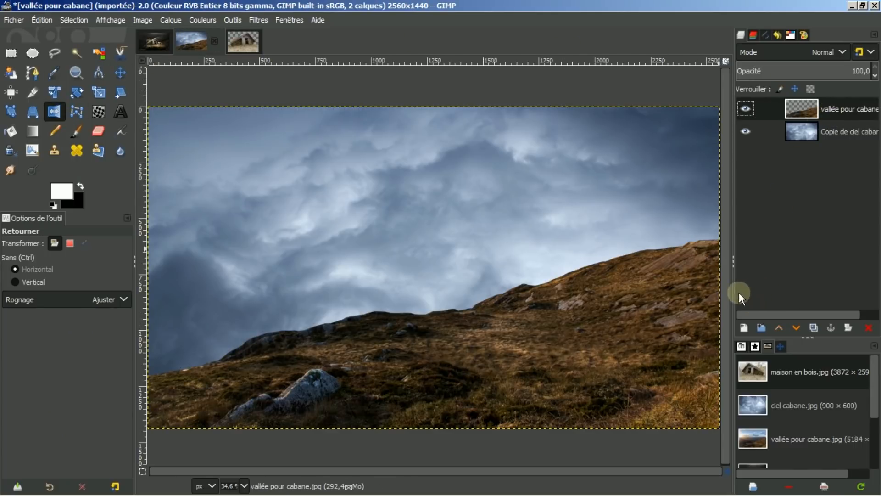
pyautogui.click(51, 20)
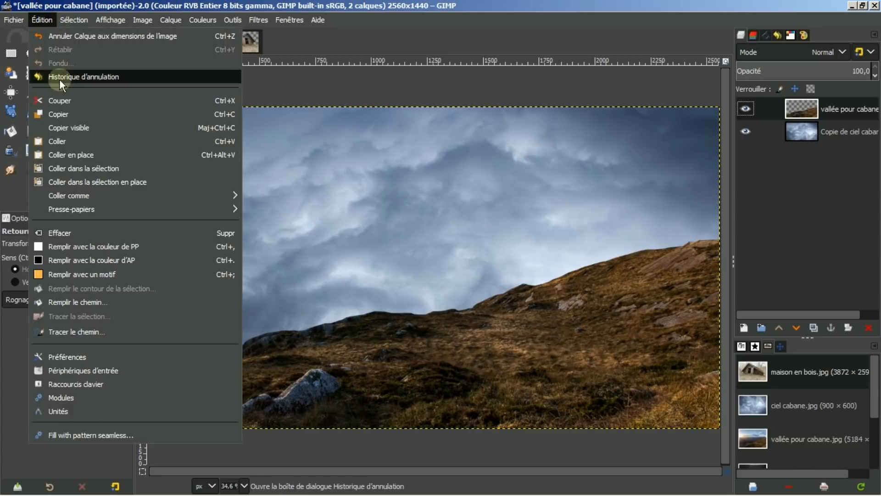
pyautogui.click(62, 141)
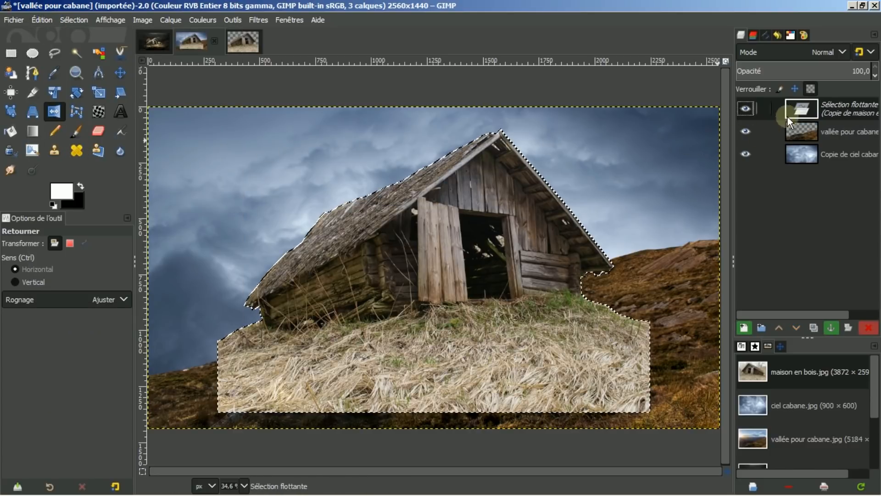
pyautogui.click(741, 325)
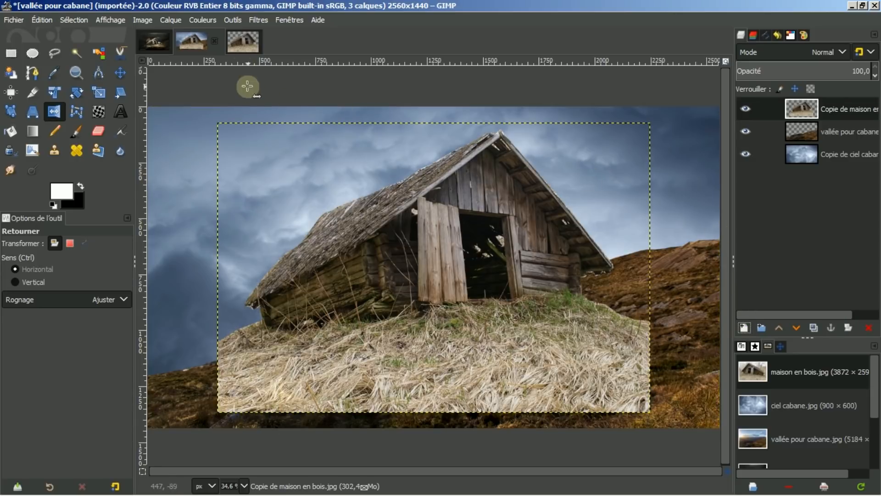
# - Close the maison en bois source image, discarding its changes
pyautogui.click(235, 40)
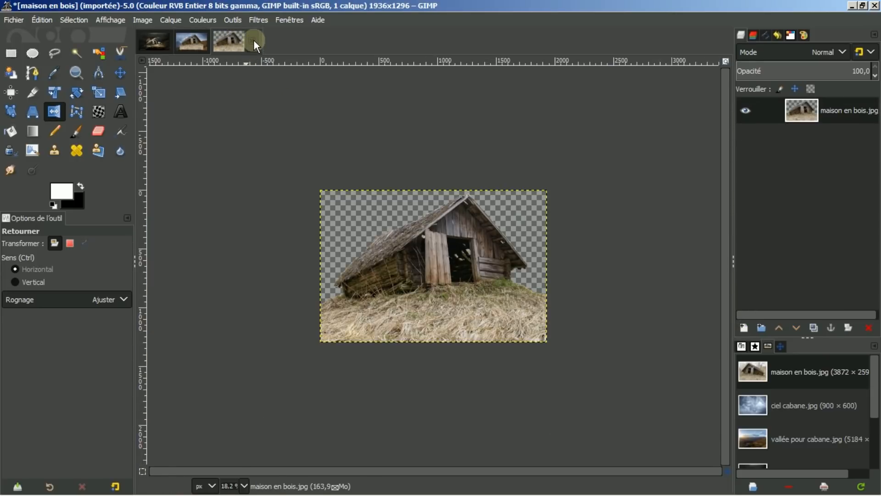
pyautogui.click(255, 40)
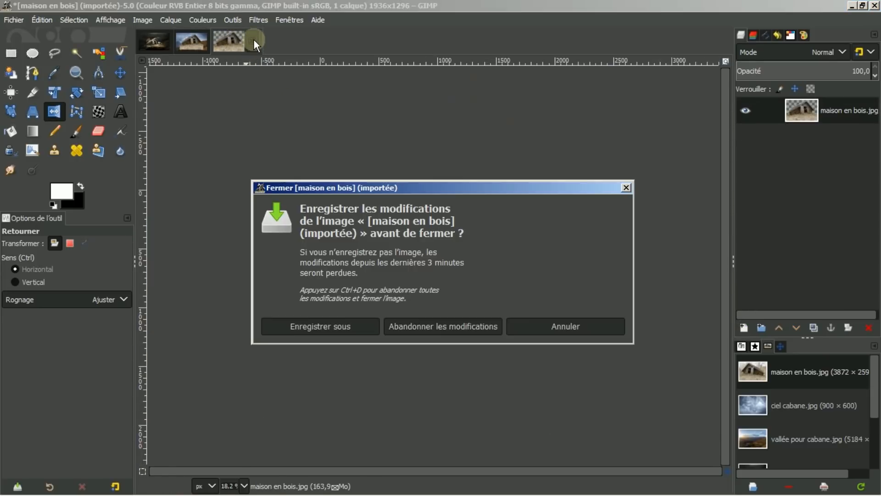
pyautogui.click(448, 325)
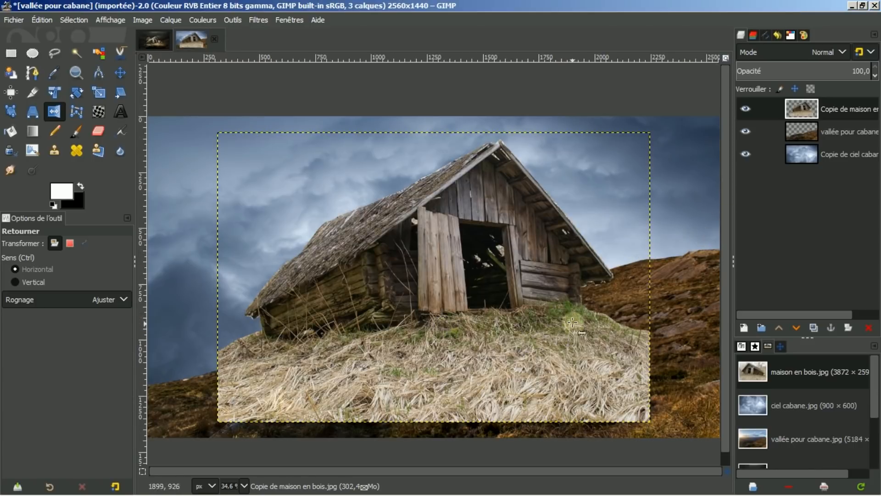
# - Erase most of the grassy mound below the house with the Eraser, using the Hardness 100 brush at size 147.35
pyautogui.click(781, 346)
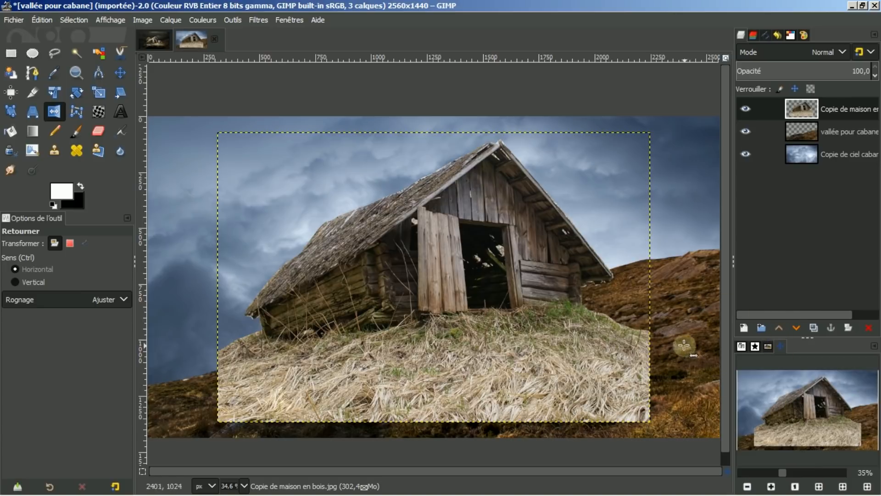
pyautogui.click(101, 131)
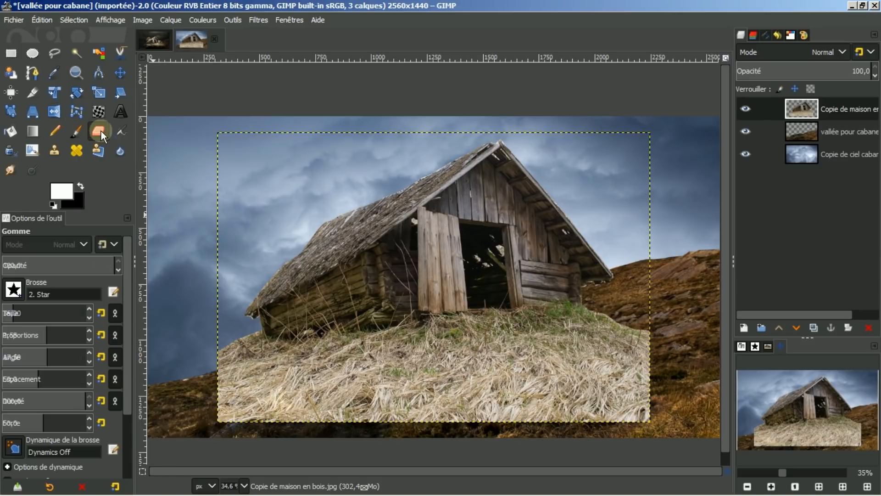
pyautogui.click(14, 291)
pyautogui.click(60, 330)
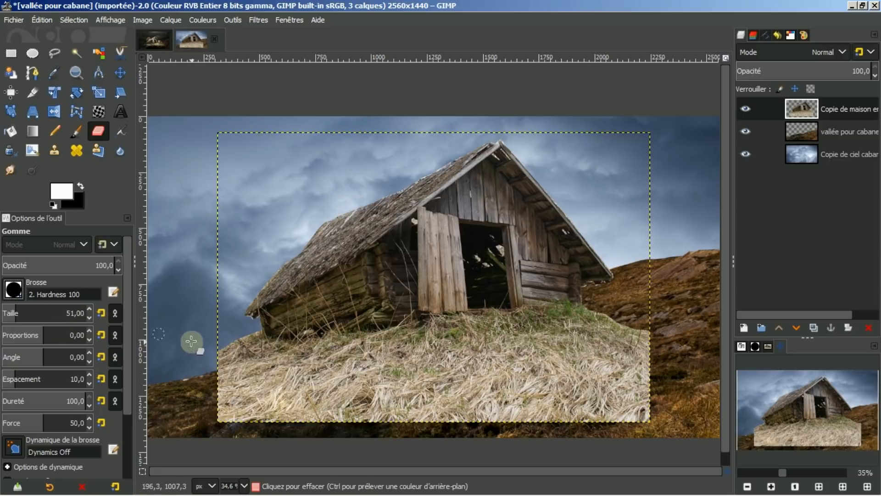
pyautogui.moveTo(27, 314); pyautogui.dragTo(69, 316)
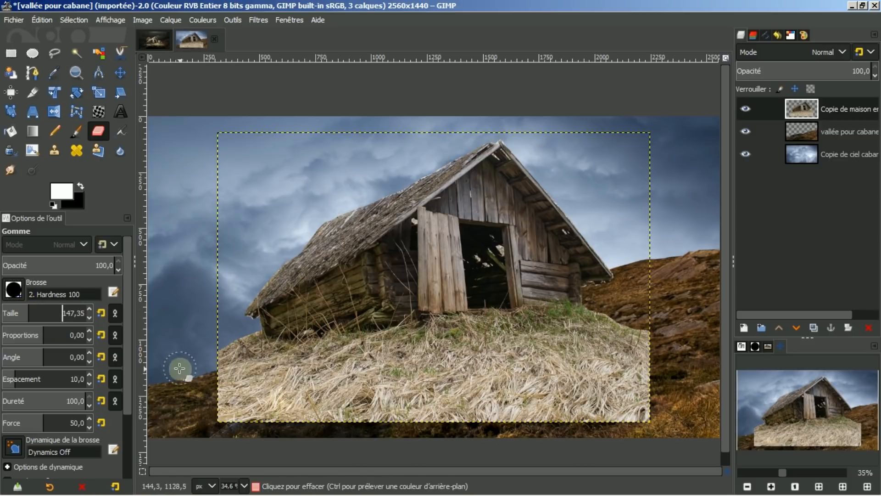
pyautogui.moveTo(206, 402)
pyautogui.mouseDown()
pyautogui.moveTo(251, 405)
pyautogui.moveTo(238, 416)
pyautogui.moveTo(202, 413)
pyautogui.moveTo(422, 430)
pyautogui.moveTo(595, 417)
pyautogui.moveTo(639, 409)
pyautogui.moveTo(654, 393)
pyautogui.moveTo(432, 404)
pyautogui.moveTo(387, 395)
pyautogui.moveTo(358, 407)
pyautogui.moveTo(288, 411)
pyautogui.moveTo(386, 405)
pyautogui.moveTo(279, 386)
pyautogui.moveTo(482, 369)
pyautogui.moveTo(436, 373)
pyautogui.moveTo(600, 376)
pyautogui.moveTo(574, 377)
pyautogui.moveTo(645, 356)
pyautogui.moveTo(619, 342)
pyautogui.moveTo(618, 321)
pyautogui.moveTo(601, 346)
pyautogui.moveTo(527, 366)
pyautogui.moveTo(574, 355)
pyautogui.moveTo(291, 378)
pyautogui.moveTo(226, 365)
pyautogui.moveTo(214, 349)
pyautogui.moveTo(239, 400)
pyautogui.moveTo(393, 421)
pyautogui.moveTo(497, 404)
pyautogui.mouseUp()
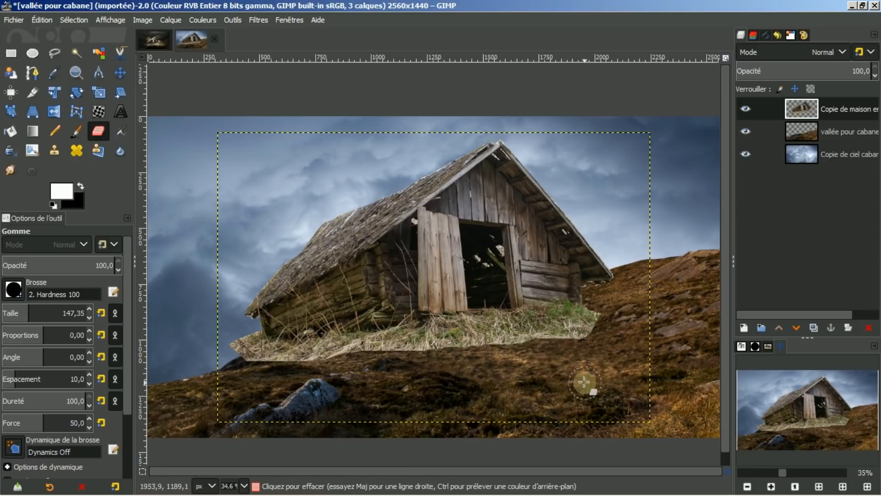
# - Erase the remaining grass below the doorway and the wall beside it, using the Hardness 025 brush at size 135.70
pyautogui.click(15, 290)
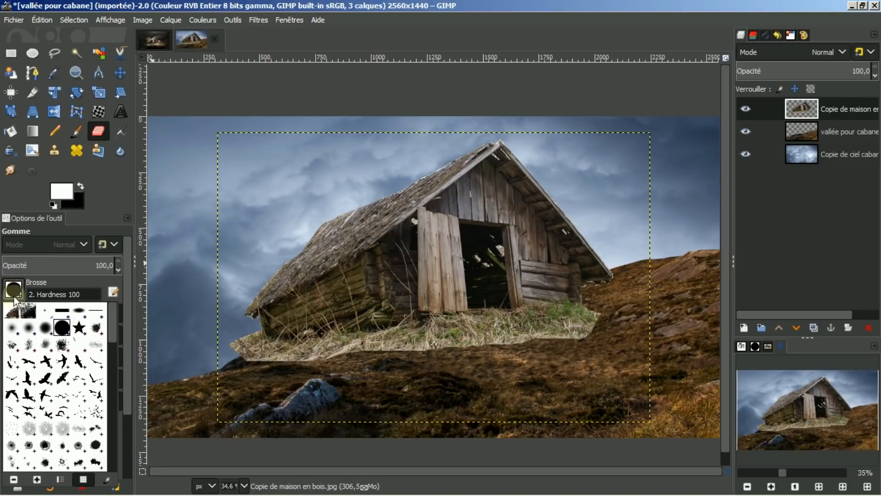
pyautogui.click(11, 330)
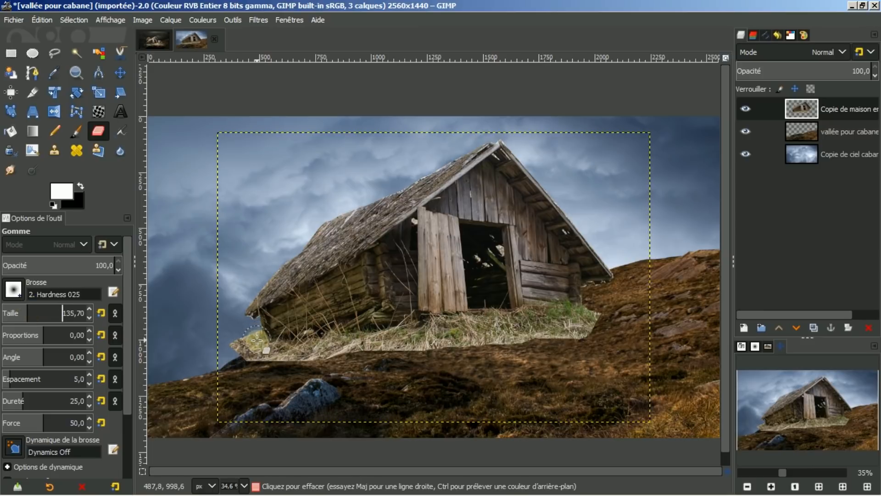
pyautogui.click(771, 487)
pyautogui.click(772, 486)
pyautogui.click(771, 487)
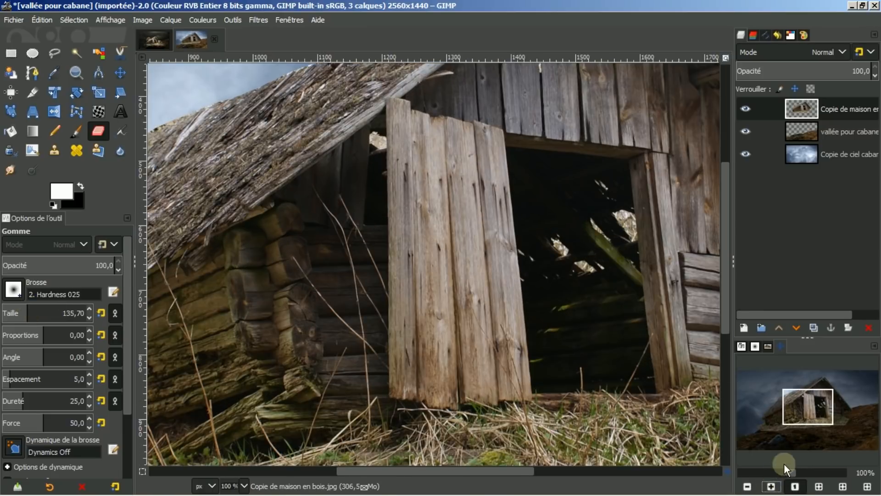
pyautogui.moveTo(808, 422); pyautogui.dragTo(831, 430)
pyautogui.moveTo(592, 339)
pyautogui.mouseDown()
pyautogui.moveTo(564, 354)
pyautogui.moveTo(637, 318)
pyautogui.moveTo(624, 322)
pyautogui.moveTo(628, 309)
pyautogui.moveTo(616, 310)
pyautogui.moveTo(631, 292)
pyautogui.moveTo(525, 299)
pyautogui.moveTo(547, 306)
pyautogui.moveTo(500, 340)
pyautogui.moveTo(539, 362)
pyautogui.moveTo(470, 339)
pyautogui.moveTo(449, 307)
pyautogui.moveTo(455, 301)
pyautogui.moveTo(531, 285)
pyautogui.moveTo(539, 263)
pyautogui.moveTo(483, 294)
pyautogui.moveTo(438, 292)
pyautogui.moveTo(439, 285)
pyautogui.moveTo(489, 283)
pyautogui.moveTo(501, 273)
pyautogui.moveTo(417, 354)
pyautogui.moveTo(317, 362)
pyautogui.moveTo(339, 346)
pyautogui.moveTo(325, 335)
pyautogui.moveTo(326, 314)
pyautogui.moveTo(378, 303)
pyautogui.moveTo(386, 309)
pyautogui.moveTo(371, 337)
pyautogui.moveTo(395, 324)
pyautogui.moveTo(410, 282)
pyautogui.moveTo(312, 320)
pyautogui.mouseUp()
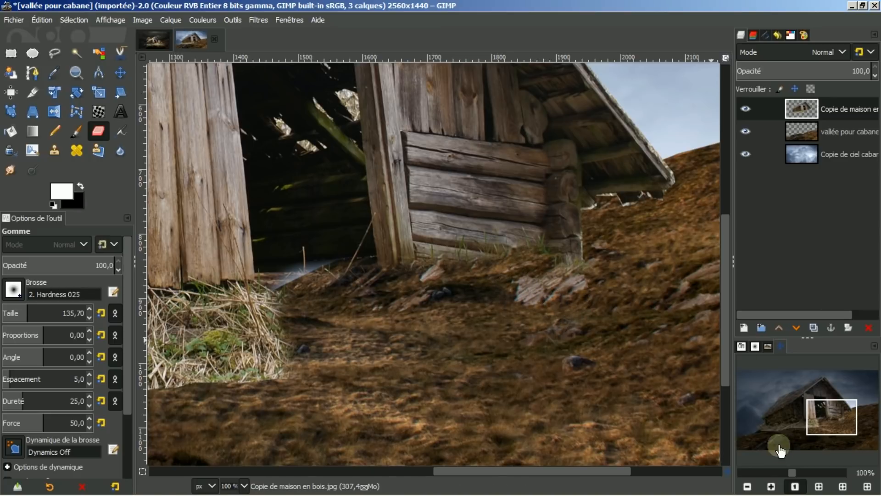
# - Move the house layer slightly down and to the right so the cabin sits lower on the hillside
pyautogui.click(747, 487)
pyautogui.click(748, 486)
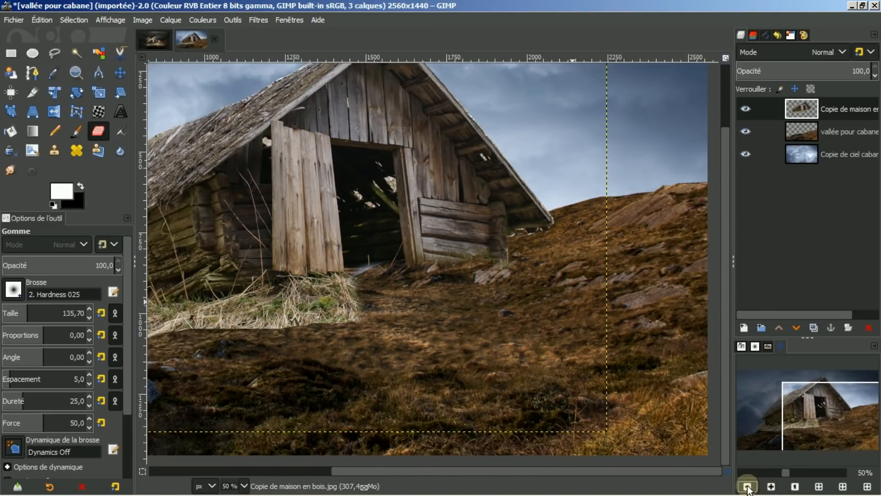
pyautogui.click(747, 487)
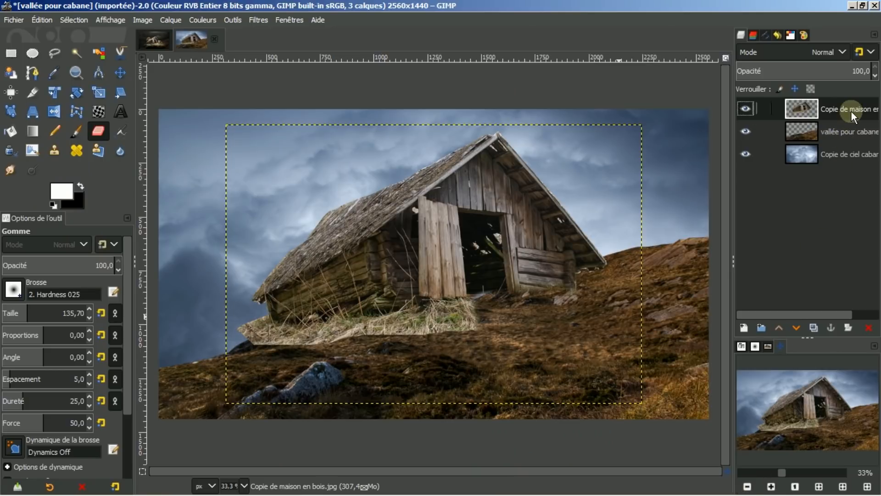
pyautogui.click(120, 72)
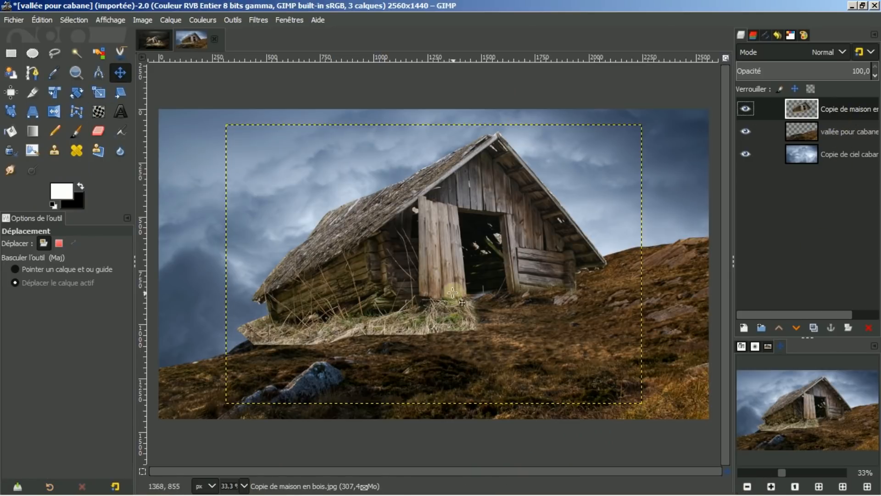
pyautogui.moveTo(455, 285); pyautogui.dragTo(468, 309)
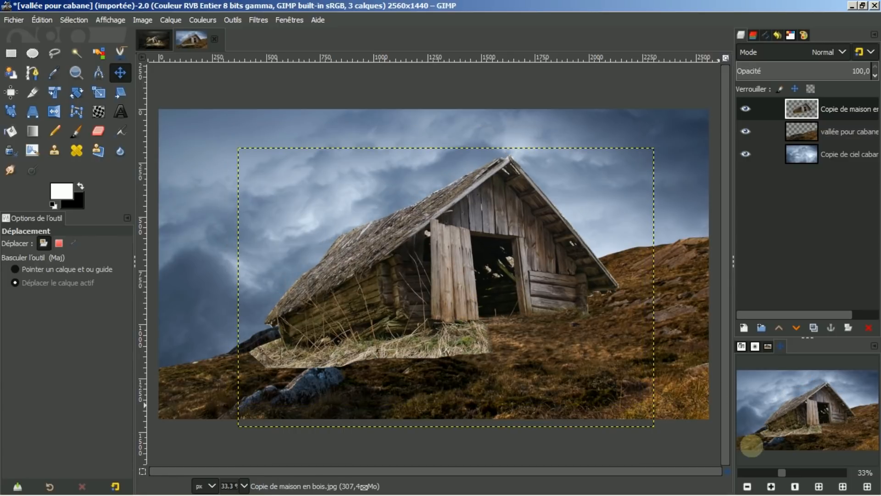
pyautogui.click(772, 486)
pyautogui.click(772, 487)
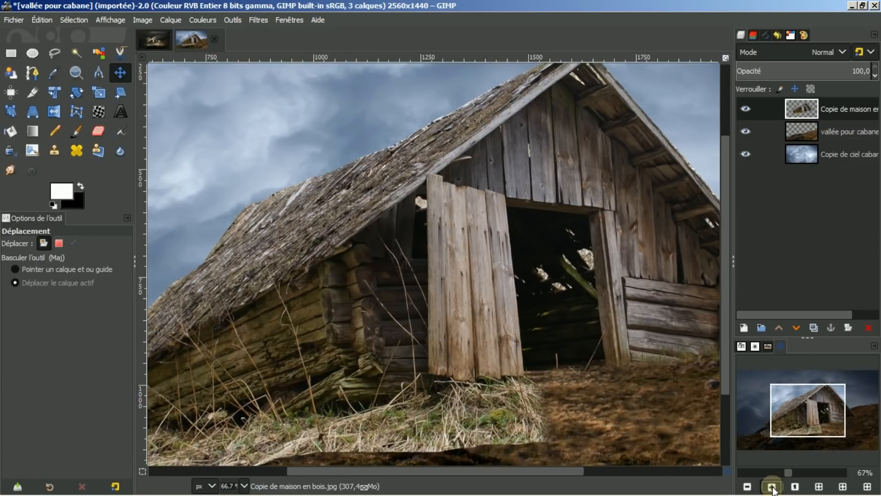
# - Erase the grass below the open door and the log corner with the Eraser, using the Hardness 025 brush at size 135.70
pyautogui.click(771, 487)
pyautogui.click(771, 486)
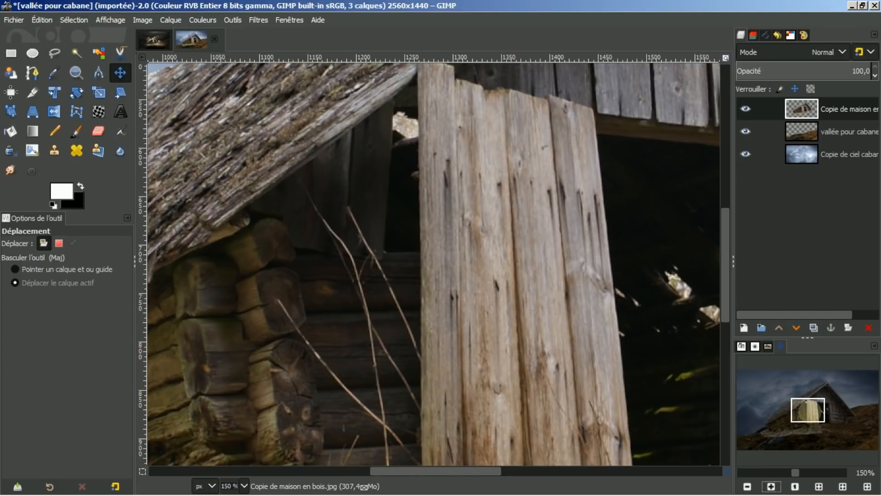
pyautogui.moveTo(808, 409); pyautogui.dragTo(811, 427)
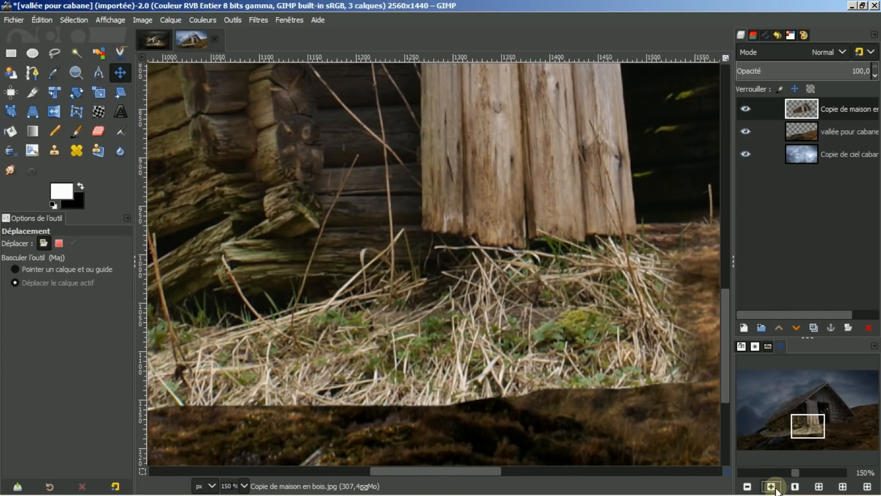
pyautogui.click(749, 487)
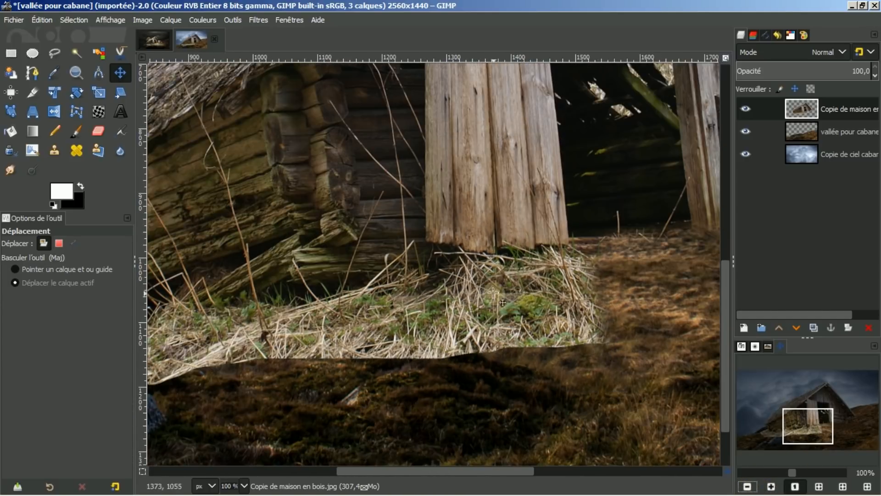
pyautogui.click(96, 131)
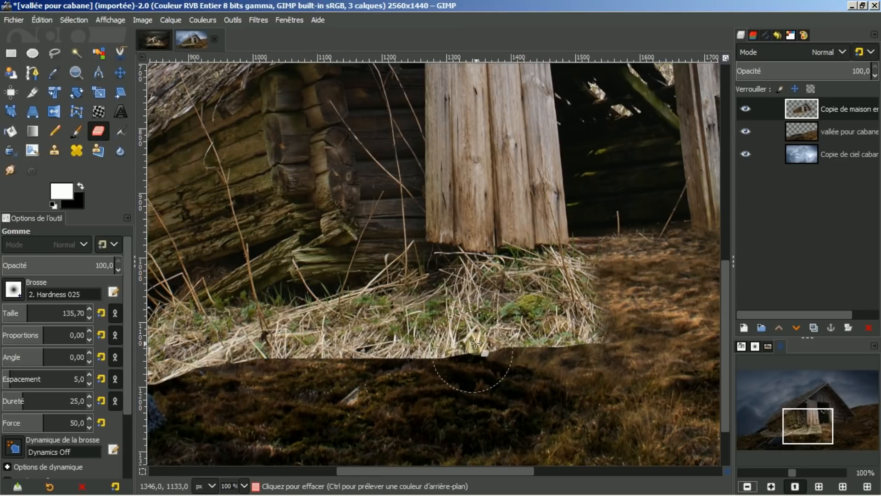
pyautogui.moveTo(539, 343)
pyautogui.mouseDown()
pyautogui.moveTo(584, 329)
pyautogui.moveTo(558, 328)
pyautogui.moveTo(586, 314)
pyautogui.moveTo(585, 300)
pyautogui.moveTo(543, 281)
pyautogui.moveTo(546, 273)
pyautogui.moveTo(595, 273)
pyautogui.moveTo(564, 283)
pyautogui.moveTo(460, 288)
pyautogui.moveTo(474, 283)
pyautogui.moveTo(513, 279)
pyautogui.moveTo(508, 273)
pyautogui.moveTo(452, 319)
pyautogui.moveTo(384, 350)
pyautogui.moveTo(442, 360)
pyautogui.moveTo(295, 356)
pyautogui.moveTo(336, 340)
pyautogui.moveTo(352, 322)
pyautogui.moveTo(327, 303)
pyautogui.moveTo(427, 290)
pyautogui.moveTo(399, 335)
pyautogui.mouseUp()
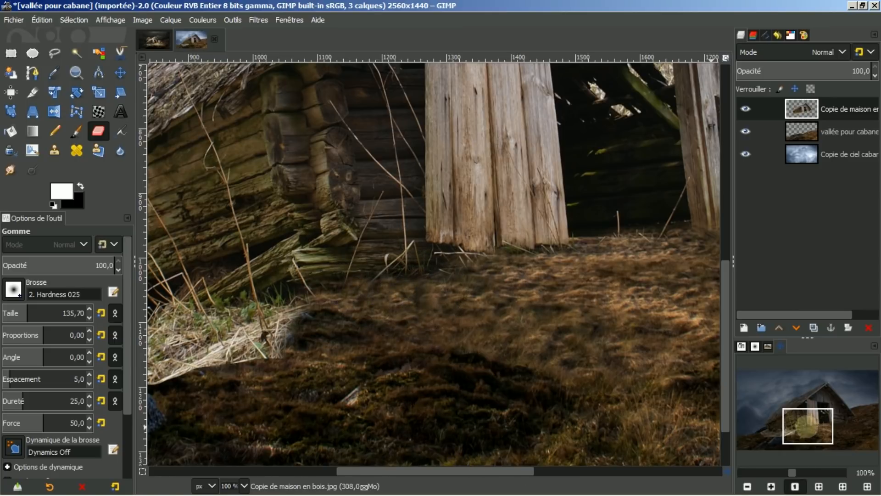
# - Erase the leftover grass along the base of the cabin's side log wall with the same soft eraser
pyautogui.moveTo(809, 428); pyautogui.dragTo(776, 429)
pyautogui.moveTo(549, 386)
pyautogui.mouseDown()
pyautogui.moveTo(489, 385)
pyautogui.moveTo(615, 380)
pyautogui.moveTo(531, 371)
pyautogui.moveTo(552, 347)
pyautogui.moveTo(576, 344)
pyautogui.moveTo(534, 325)
pyautogui.moveTo(659, 328)
pyautogui.moveTo(628, 320)
pyautogui.moveTo(584, 344)
pyautogui.moveTo(436, 368)
pyautogui.moveTo(463, 369)
pyautogui.moveTo(459, 354)
pyautogui.moveTo(489, 350)
pyautogui.moveTo(468, 342)
pyautogui.moveTo(498, 334)
pyautogui.moveTo(432, 361)
pyautogui.moveTo(403, 362)
pyautogui.moveTo(414, 357)
pyautogui.moveTo(403, 350)
pyautogui.moveTo(408, 365)
pyautogui.moveTo(371, 381)
pyautogui.moveTo(381, 390)
pyautogui.moveTo(275, 380)
pyautogui.moveTo(262, 340)
pyautogui.moveTo(304, 311)
pyautogui.moveTo(310, 319)
pyautogui.moveTo(319, 301)
pyautogui.moveTo(348, 350)
pyautogui.moveTo(400, 347)
pyautogui.moveTo(315, 364)
pyautogui.mouseUp()
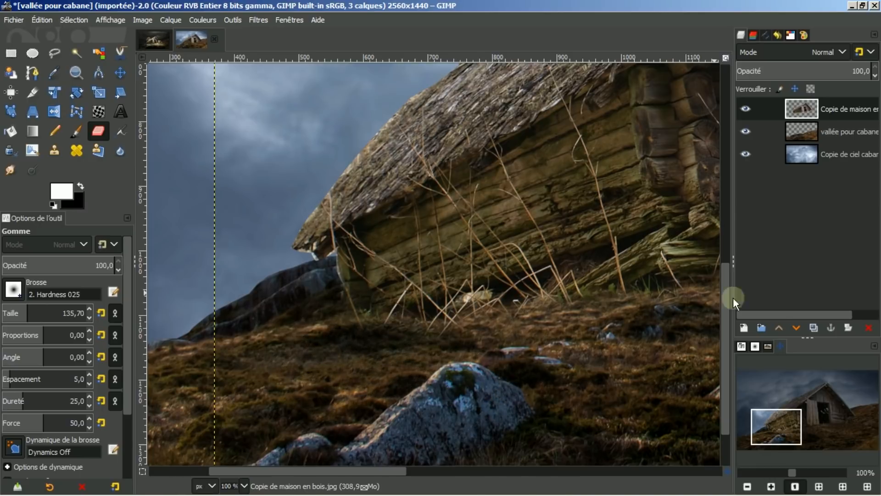
pyautogui.click(819, 489)
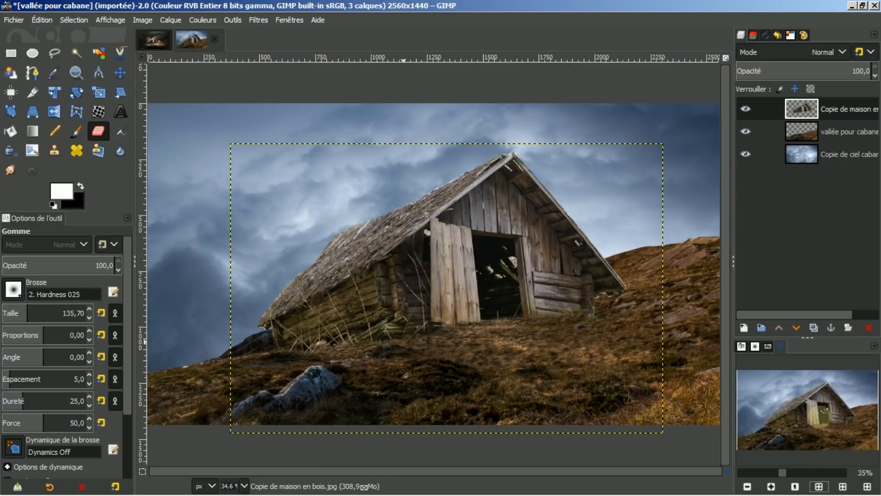
# - Compare with the photoshop.jpg reference and scale the house layer to 1320 px wide with its proportions locked
pyautogui.click(151, 37)
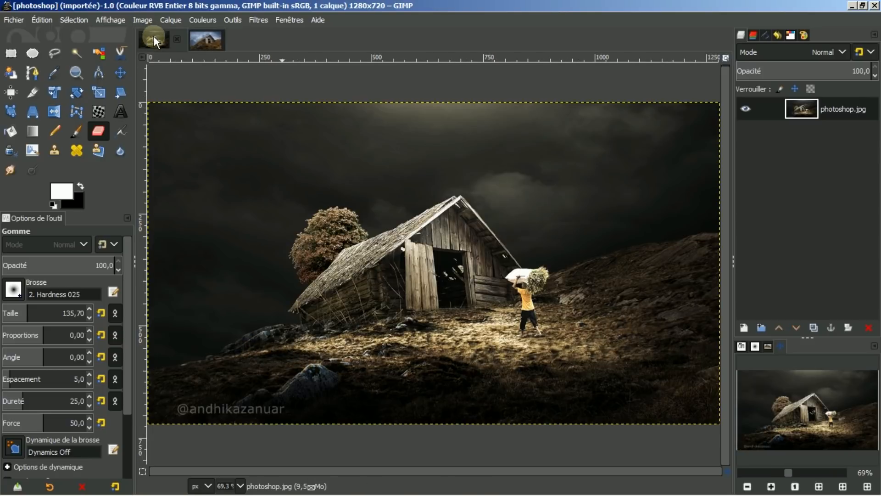
pyautogui.click(211, 39)
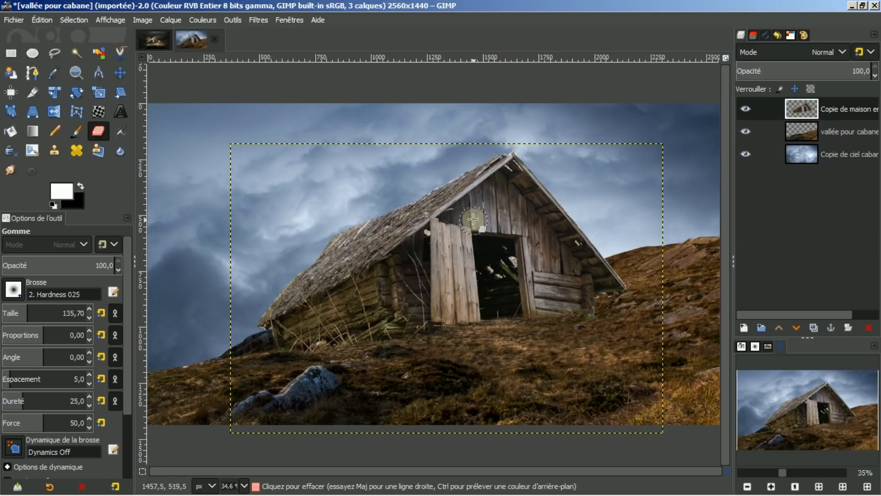
pyautogui.click(100, 93)
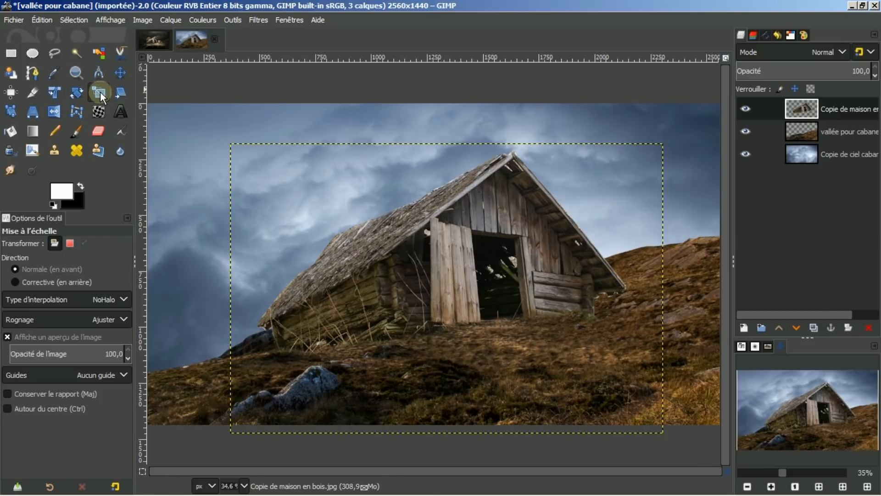
pyautogui.click(460, 238)
pyautogui.click(630, 116)
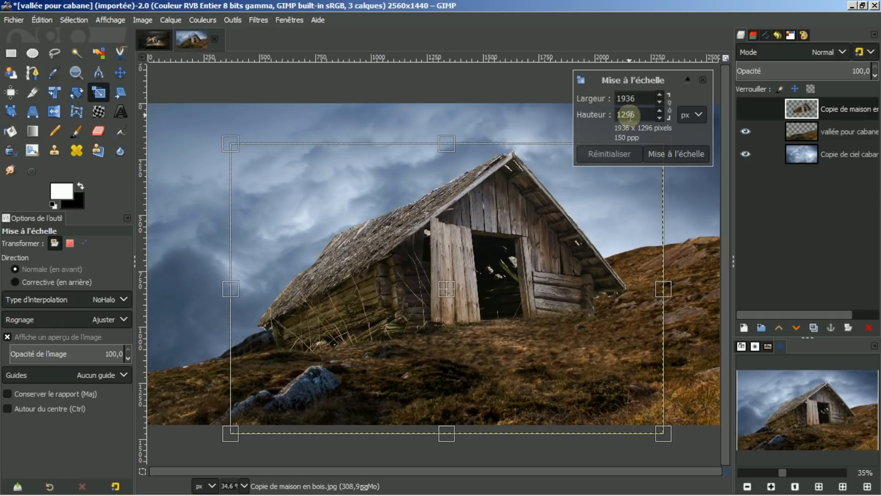
pyautogui.click(669, 106)
pyautogui.click(646, 99)
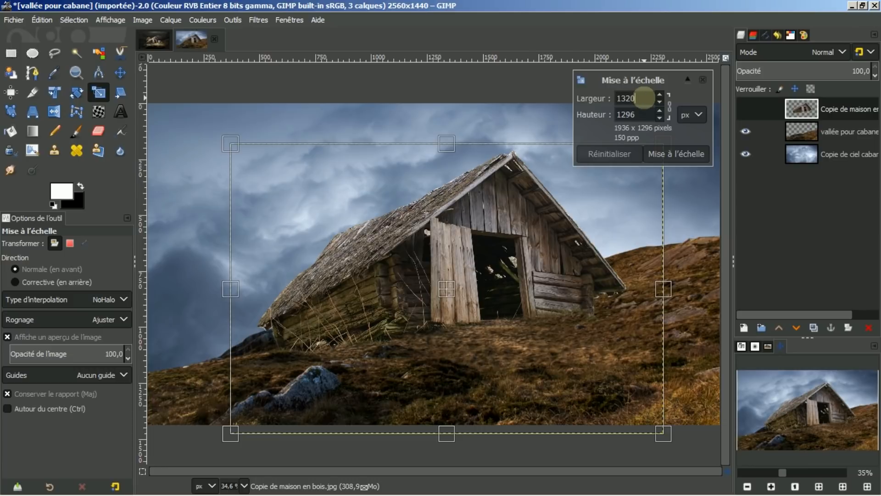
pyautogui.press('Return')
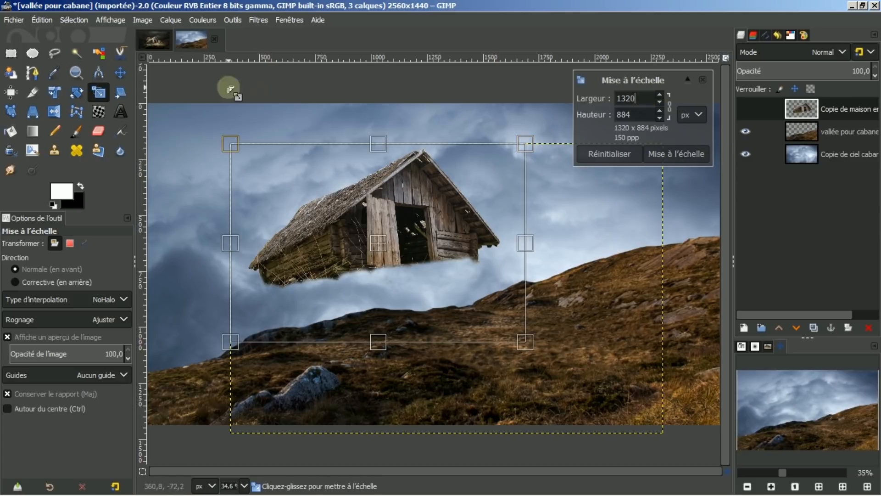
# - Move the house layer about 165 px right and 210 px down onto the hillside, checking its placement against the reference image
pyautogui.click(117, 73)
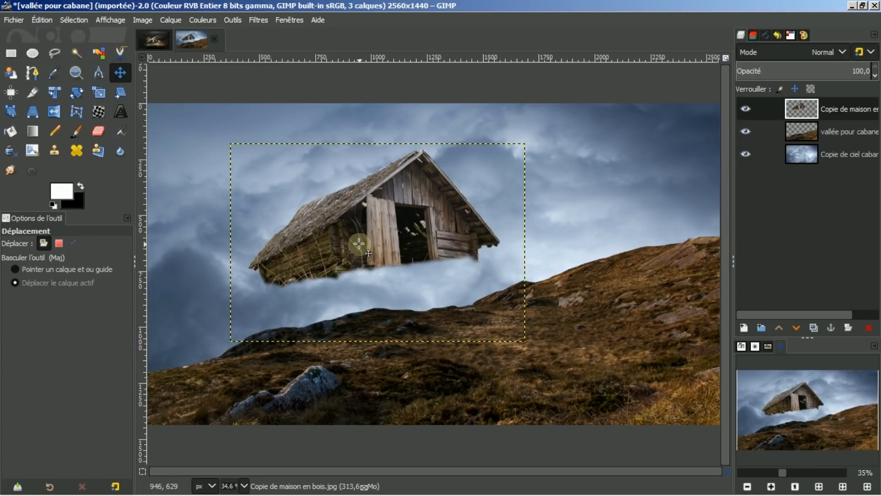
pyautogui.moveTo(365, 251); pyautogui.dragTo(395, 291)
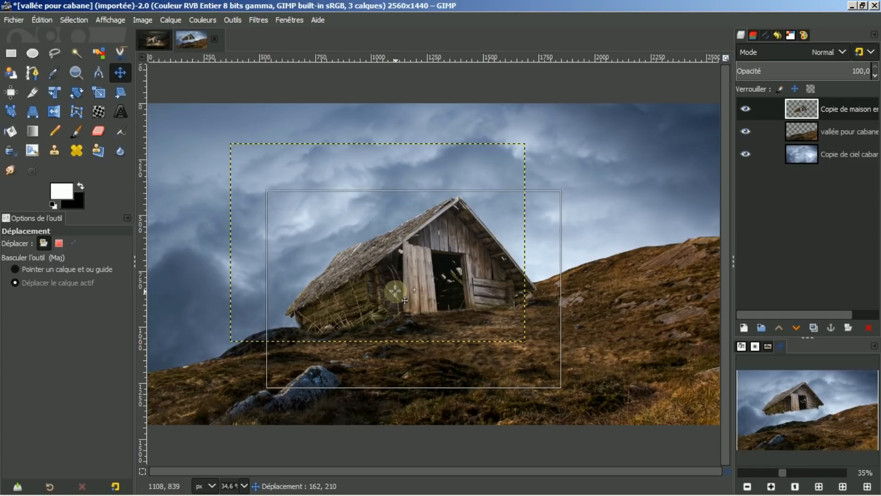
pyautogui.moveTo(395, 291); pyautogui.dragTo(397, 291)
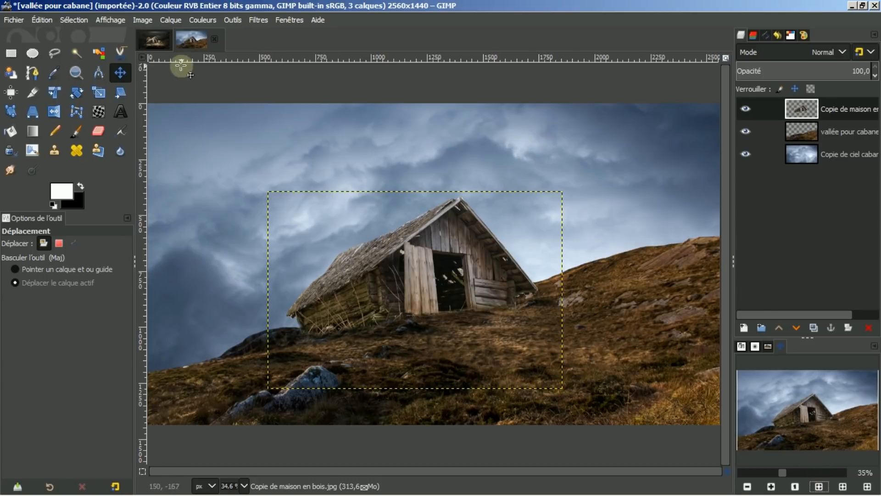
pyautogui.click(158, 39)
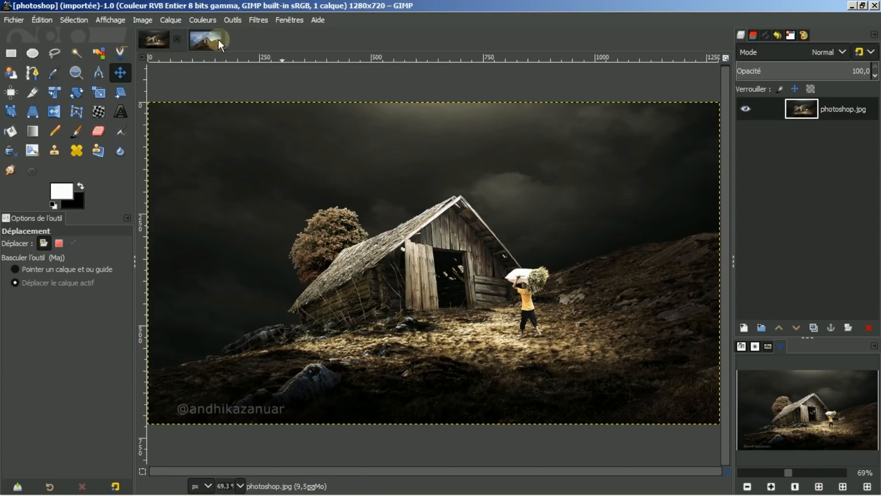
pyautogui.click(213, 39)
pyautogui.click(164, 43)
pyautogui.click(207, 43)
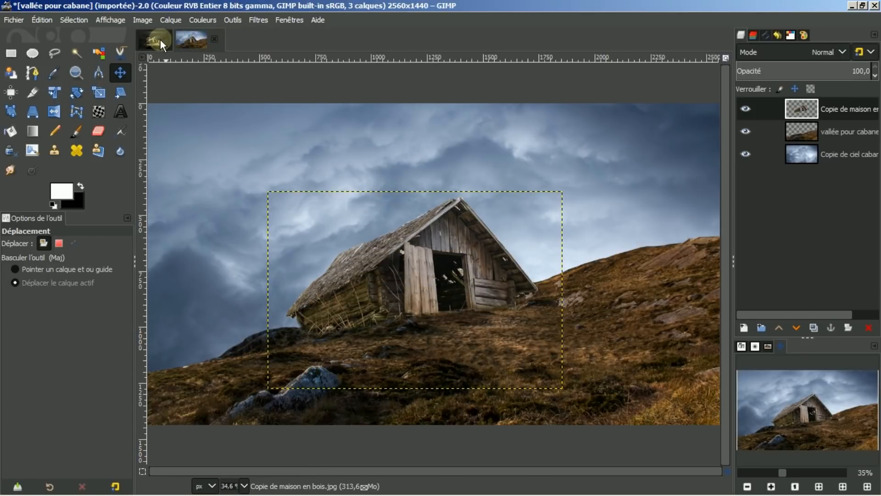
pyautogui.click(160, 38)
pyautogui.click(210, 45)
# - Expand the house layer's boundary to the image size and compare the composite with the reference image
pyautogui.click(772, 106)
pyautogui.rightClick(855, 106)
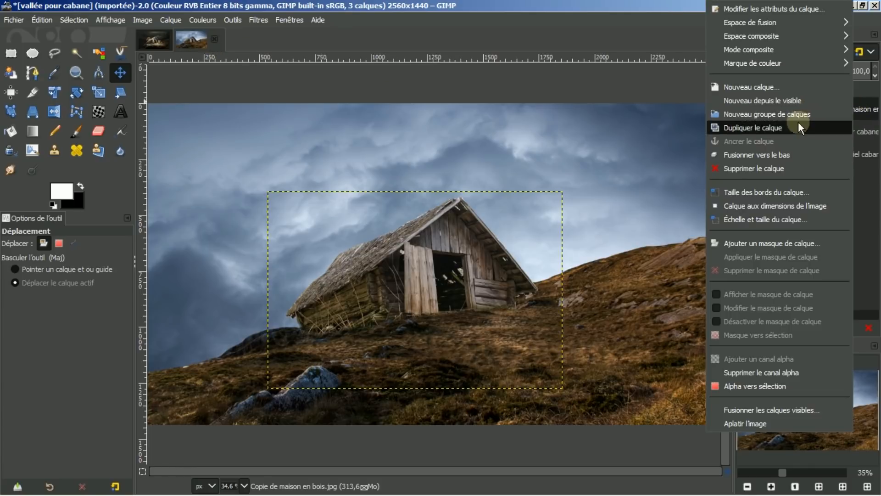
pyautogui.click(763, 208)
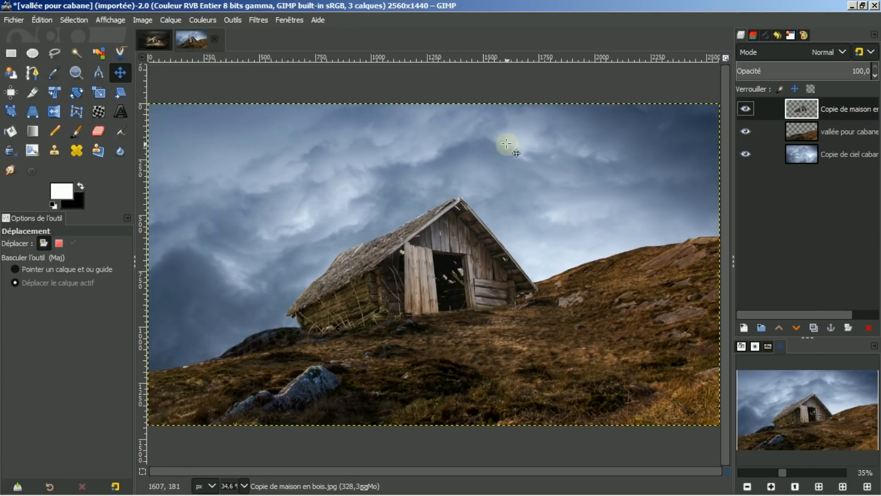
pyautogui.click(155, 38)
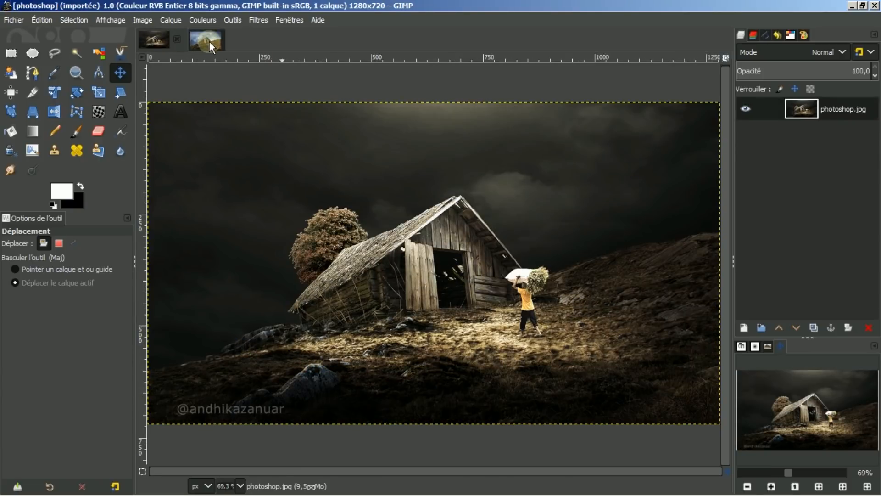
pyautogui.click(209, 41)
pyautogui.click(163, 41)
pyautogui.click(200, 40)
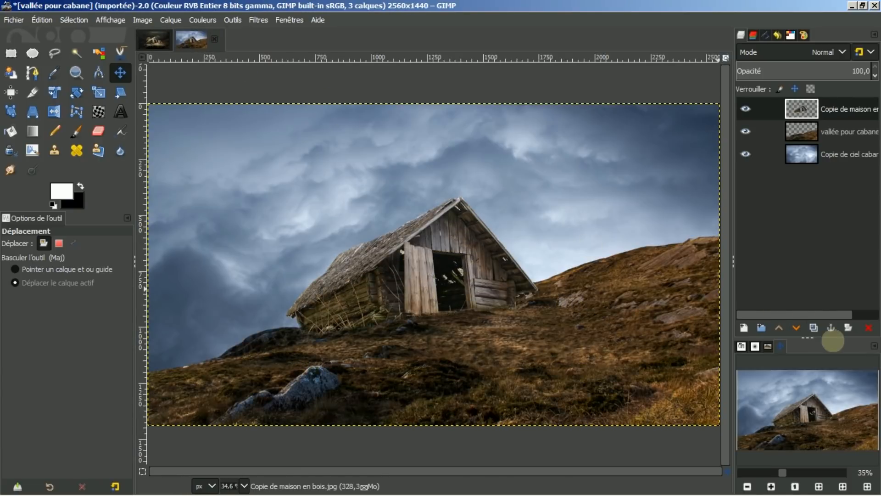
# - Open arbre pour cabane.png from the document history
pyautogui.click(781, 346)
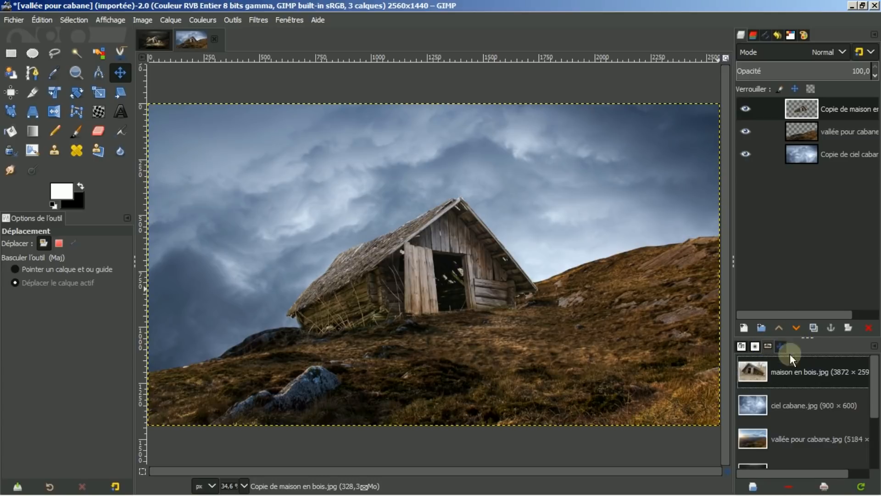
pyautogui.moveTo(871, 390); pyautogui.dragTo(877, 435)
pyautogui.click(804, 427)
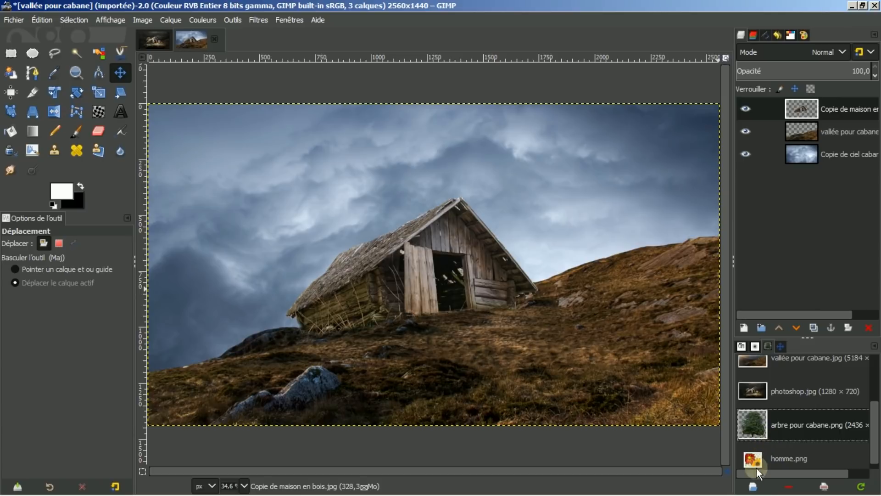
pyautogui.click(754, 486)
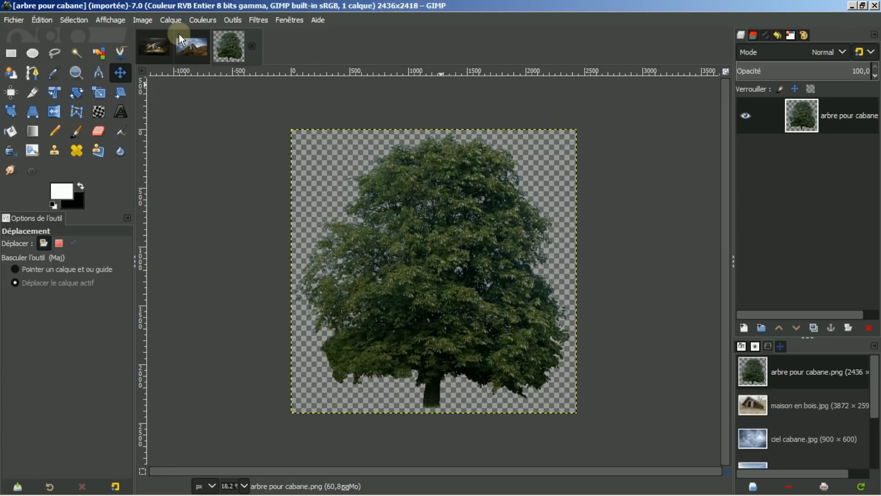
# - Scale the tree image to half size, 1218 x 1209 px, and set its resolution to 150 pixels/in
pyautogui.click(143, 21)
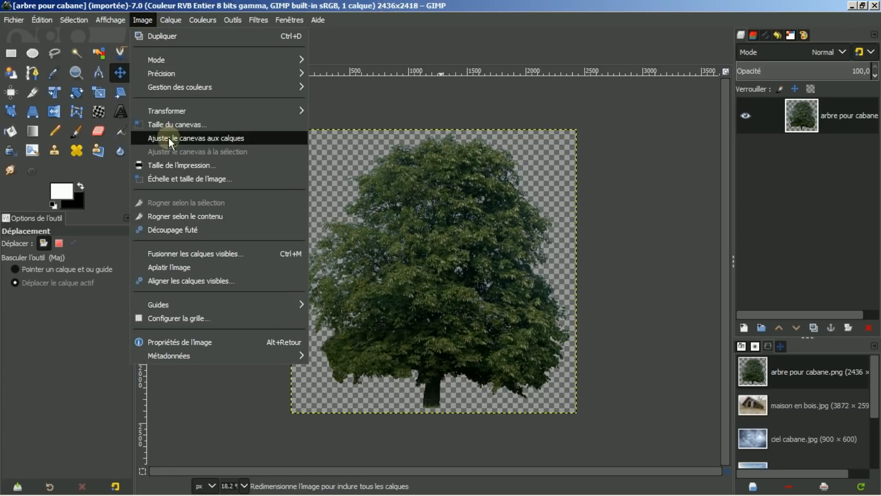
pyautogui.click(172, 178)
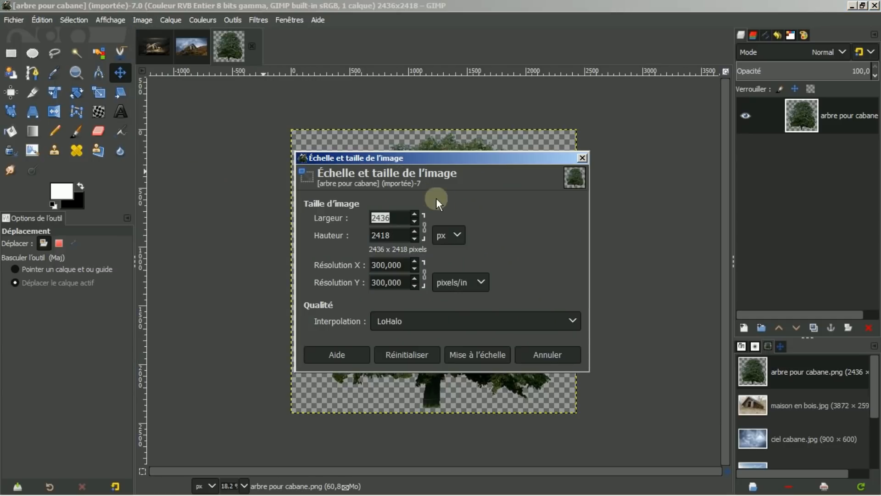
pyautogui.click(402, 218)
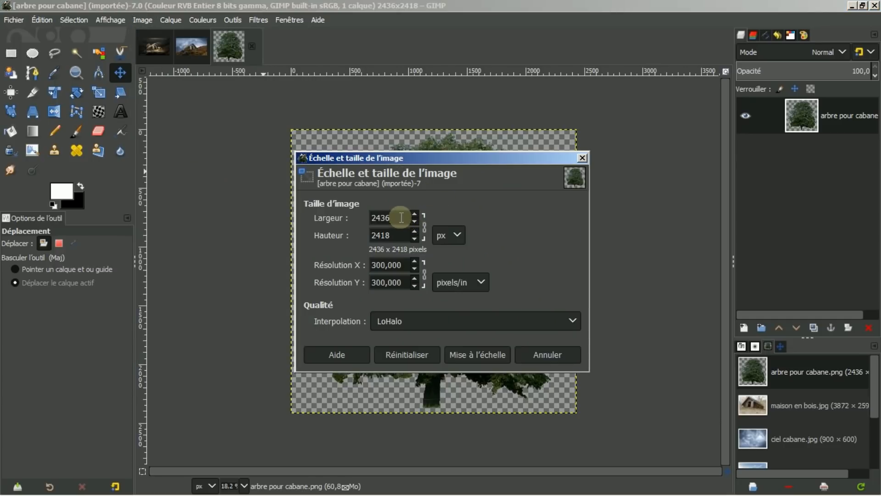
pyautogui.write('/2')
pyautogui.press('Return')
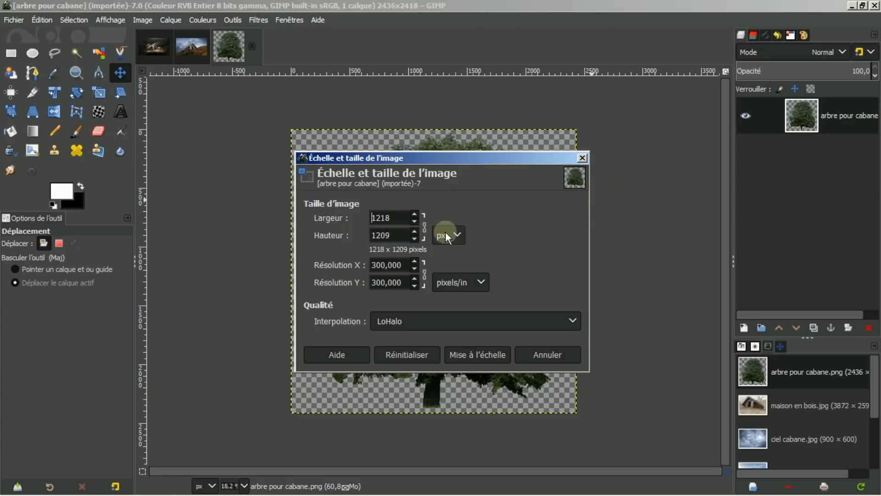
pyautogui.moveTo(390, 265); pyautogui.dragTo(405, 266)
pyautogui.tripleClick(405, 266)
pyautogui.write('150')
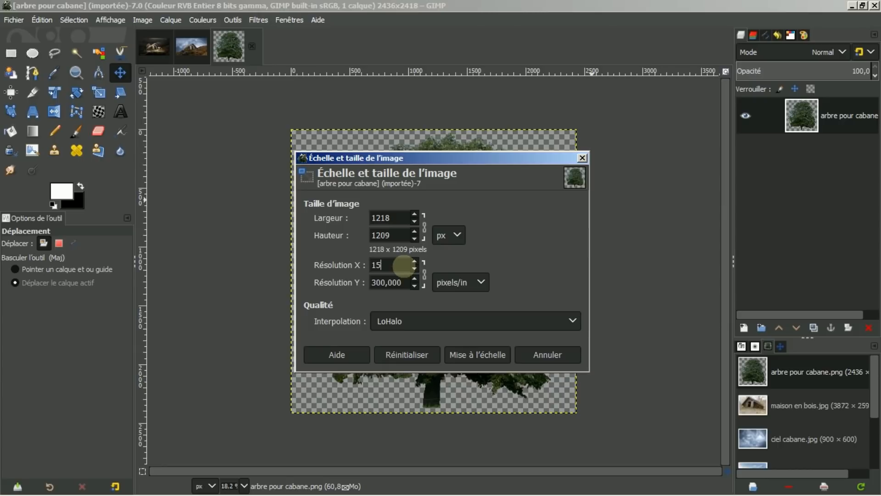
pyautogui.press('Return')
pyautogui.click(471, 354)
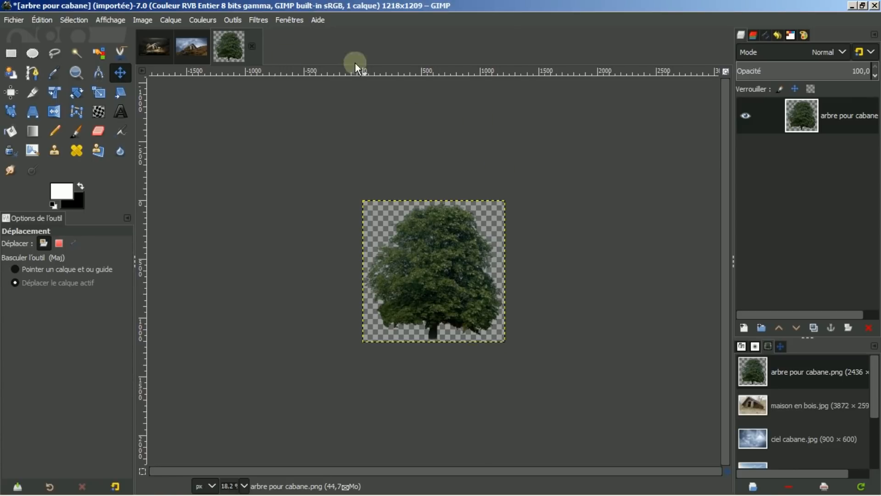
# - Copy the tree image into the vallée pour cabane composite and turn the floating selection into a new layer
pyautogui.click(42, 20)
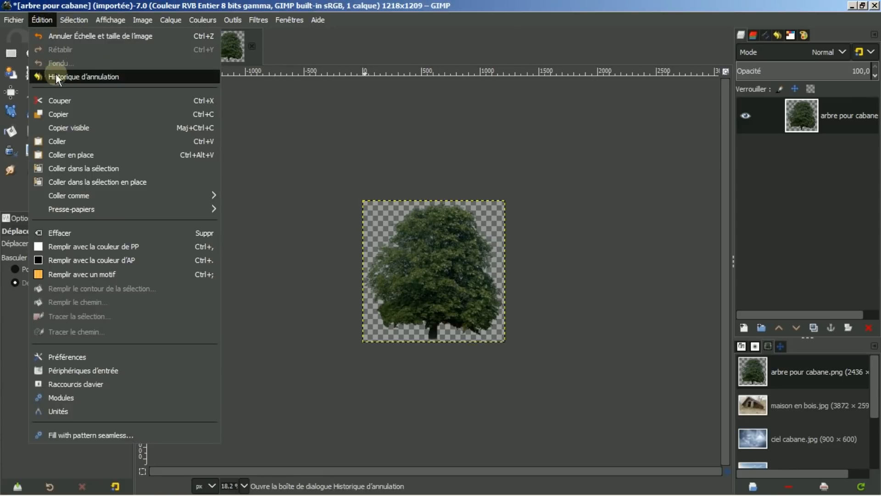
pyautogui.click(56, 116)
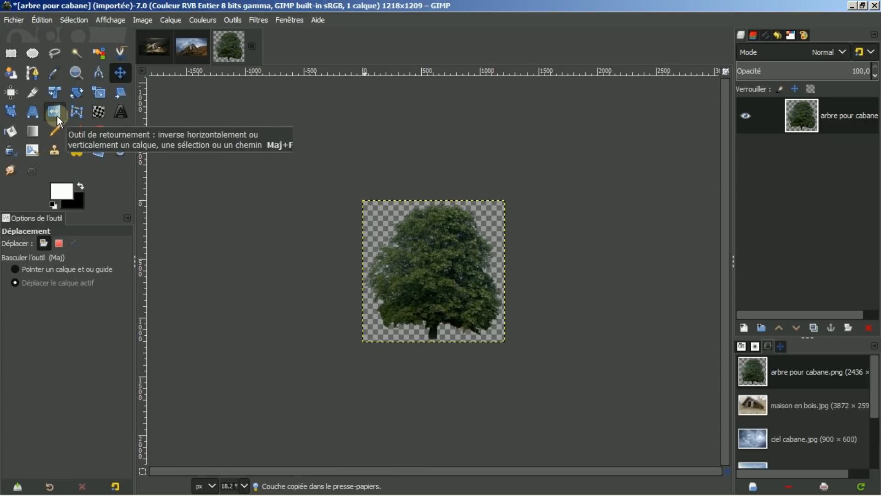
pyautogui.click(199, 44)
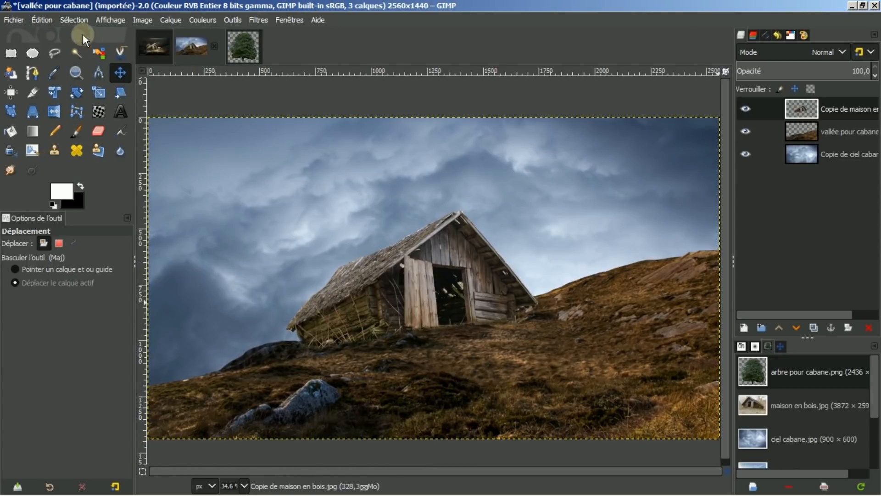
pyautogui.click(43, 19)
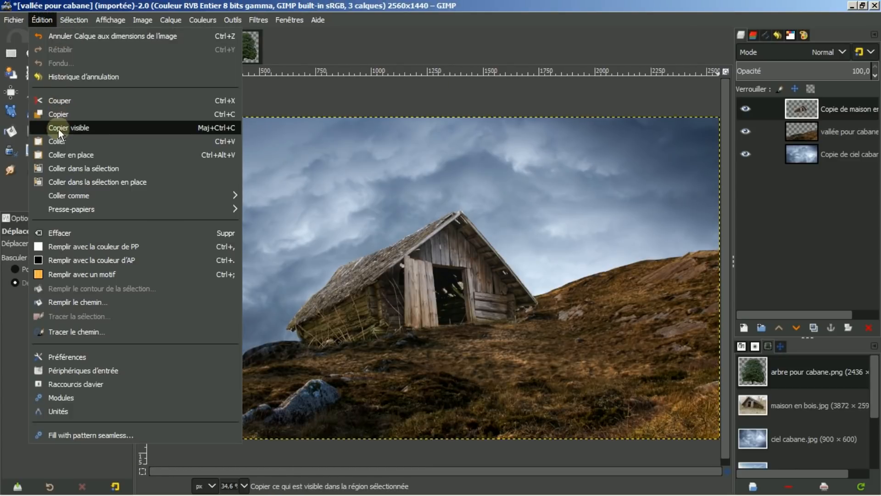
pyautogui.click(57, 142)
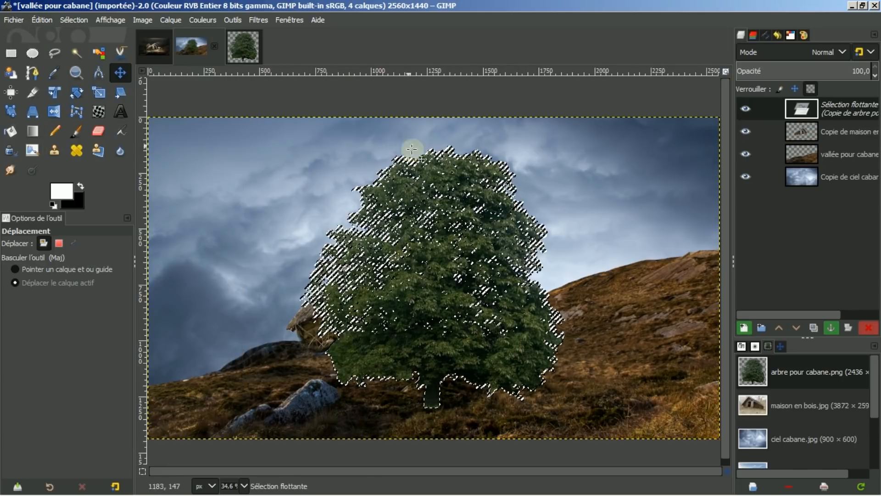
pyautogui.click(743, 328)
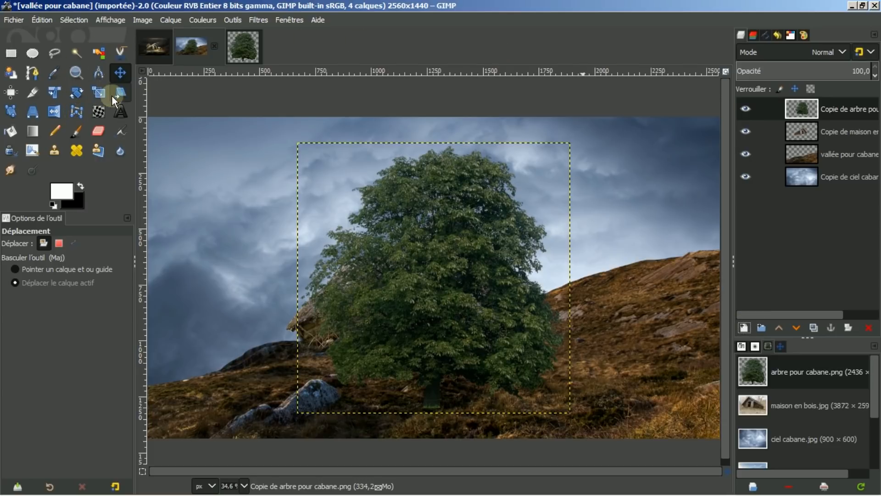
# - Scale the pasted tree layer down to 380 x 377 px, keeping its proportions
pyautogui.click(97, 93)
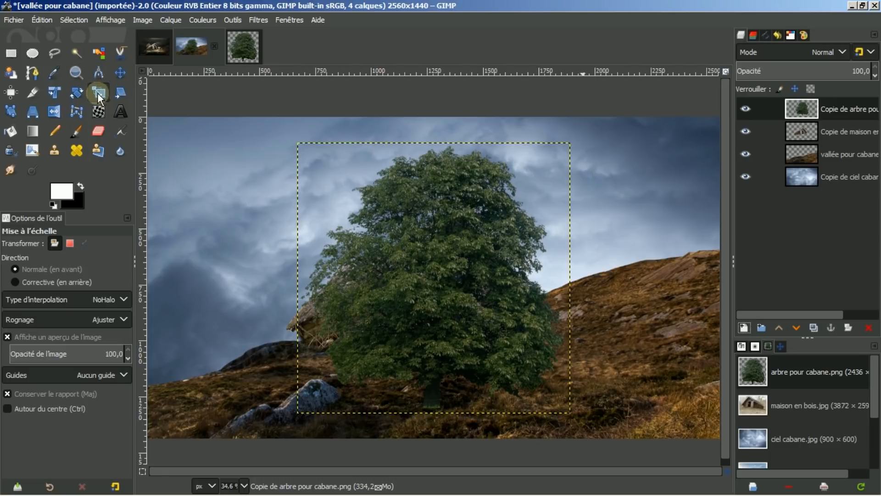
pyautogui.click(429, 243)
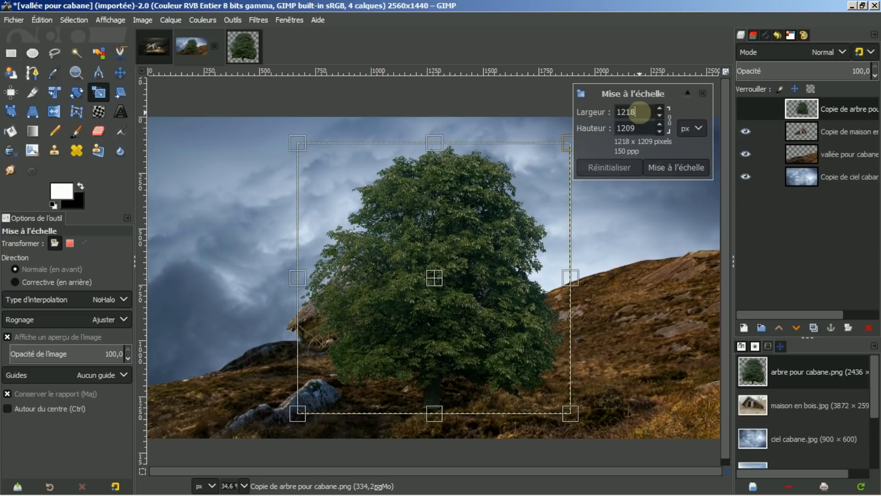
pyautogui.doubleClick(639, 111)
pyautogui.write('380')
pyautogui.press('Return')
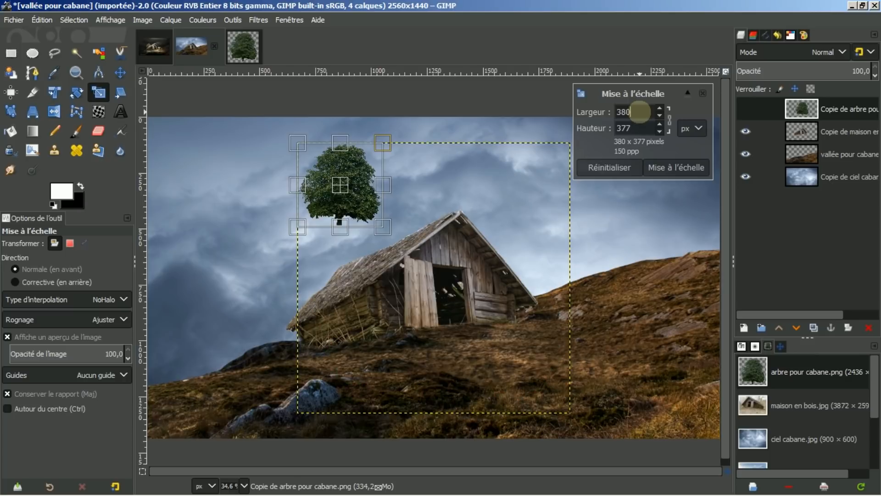
pyautogui.click(673, 167)
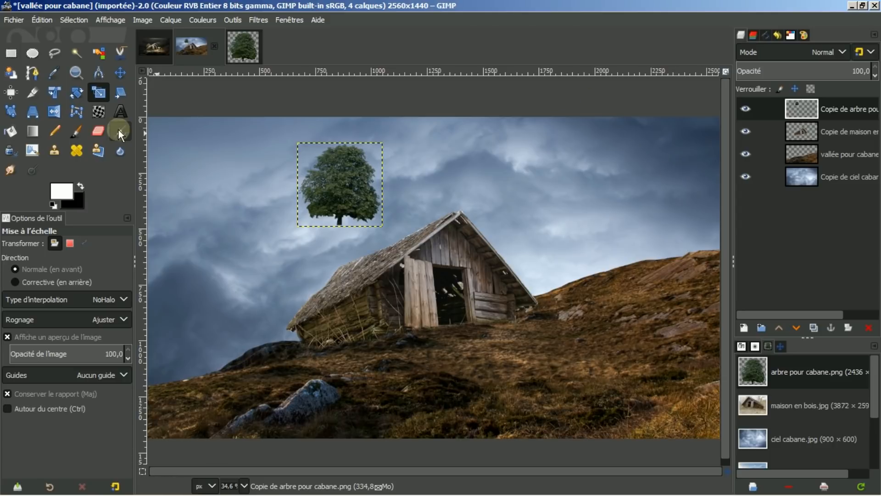
# - Place the tree layer below the house layer in the stack and move it about 330 px down behind the roof
pyautogui.click(120, 73)
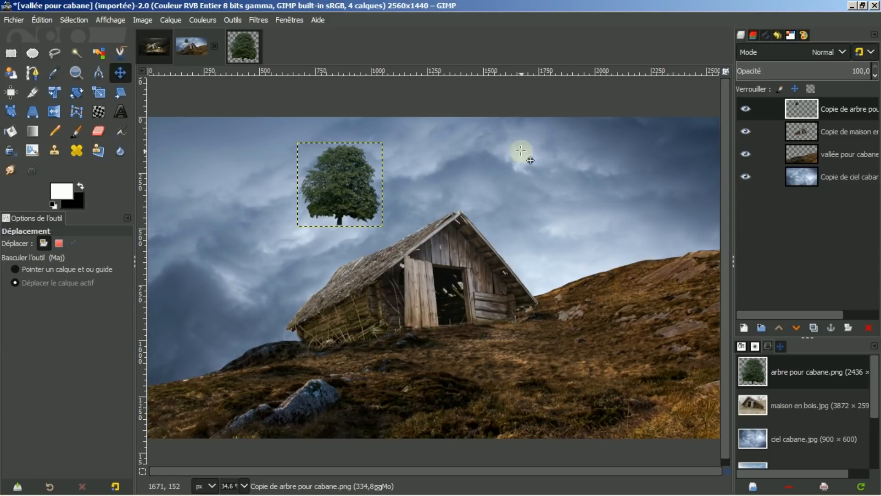
pyautogui.click(796, 327)
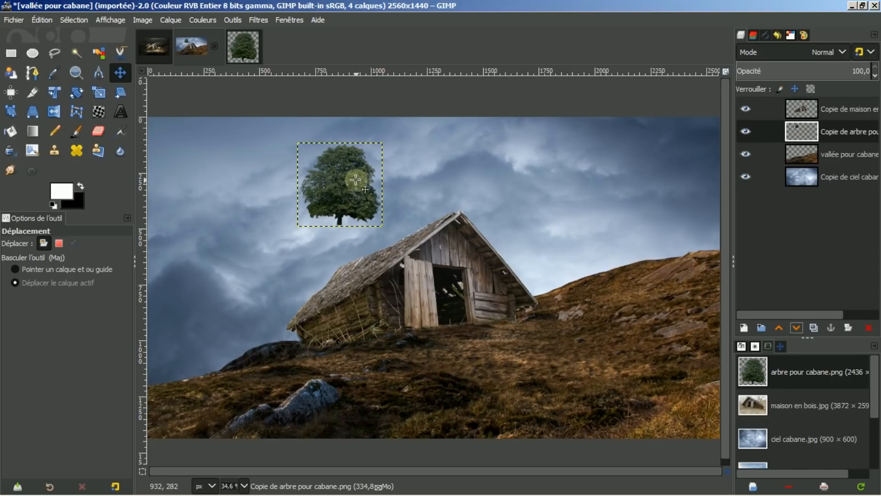
pyautogui.click(350, 183)
pyautogui.moveTo(350, 182); pyautogui.dragTo(351, 256)
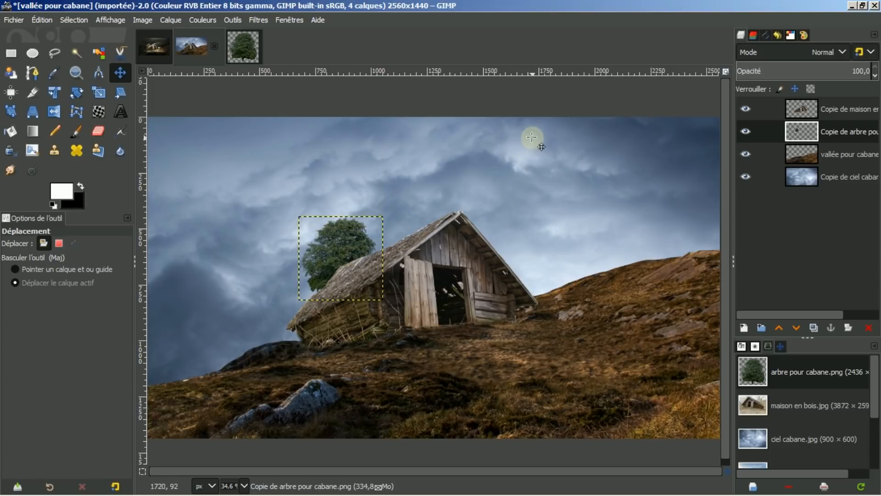
# - Compare the composite with the reference image and shift the tree layer about 20 px left and 12 px down
pyautogui.click(148, 48)
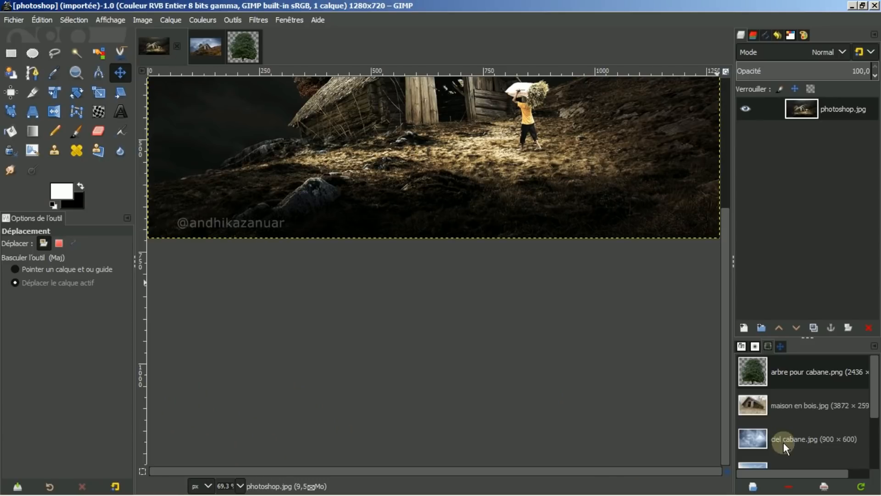
pyautogui.click(783, 346)
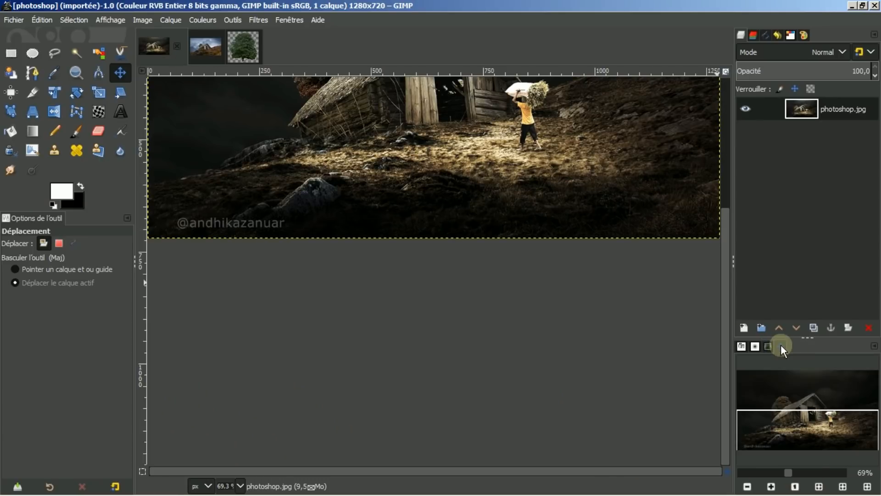
pyautogui.click(820, 484)
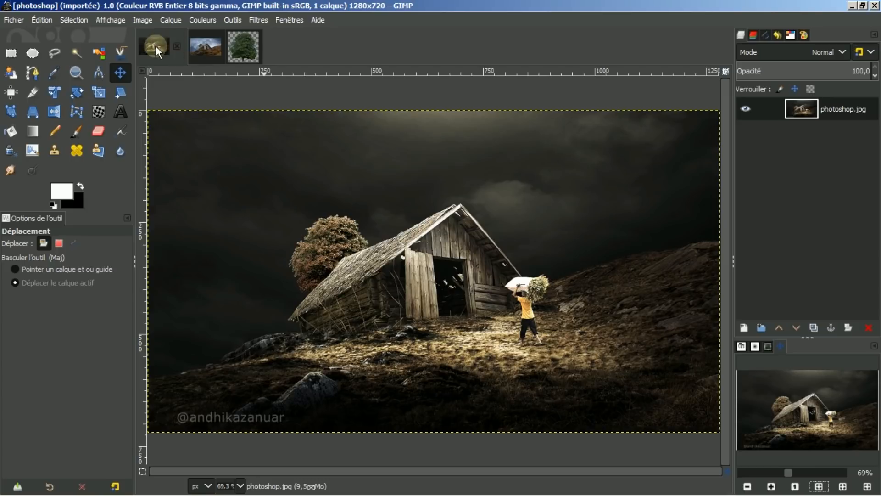
pyautogui.click(202, 48)
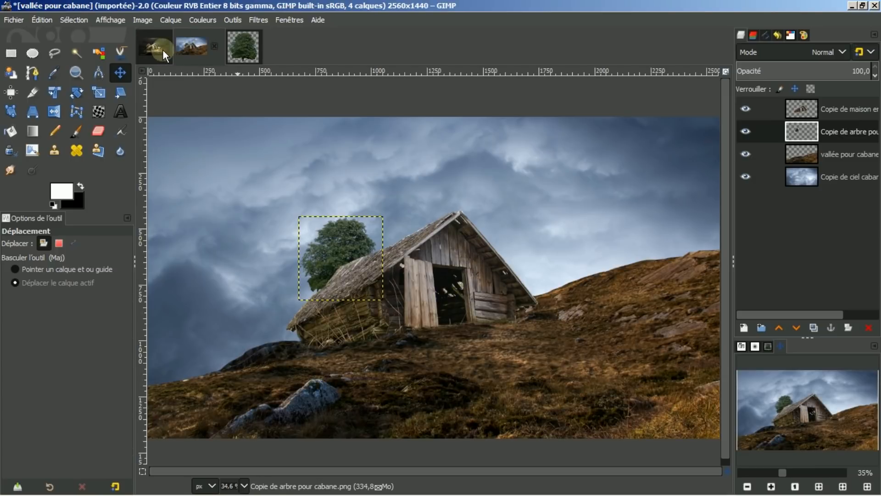
pyautogui.click(160, 49)
pyautogui.click(196, 45)
pyautogui.click(159, 48)
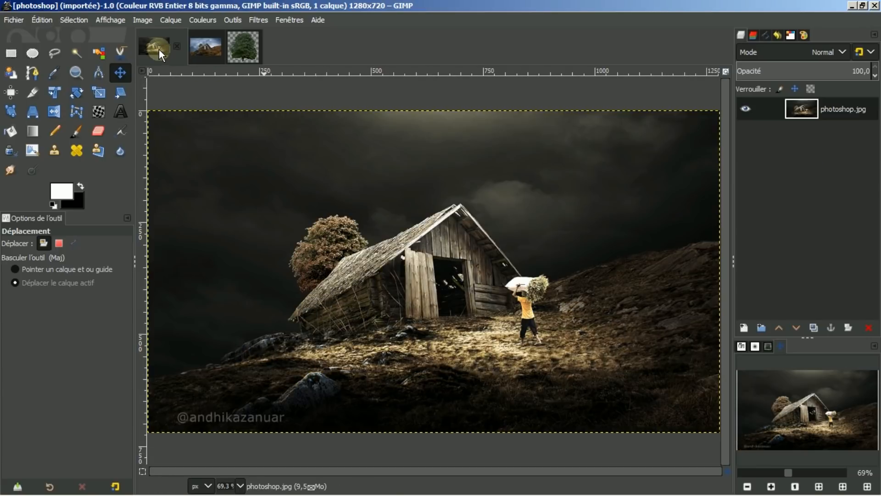
pyautogui.click(194, 50)
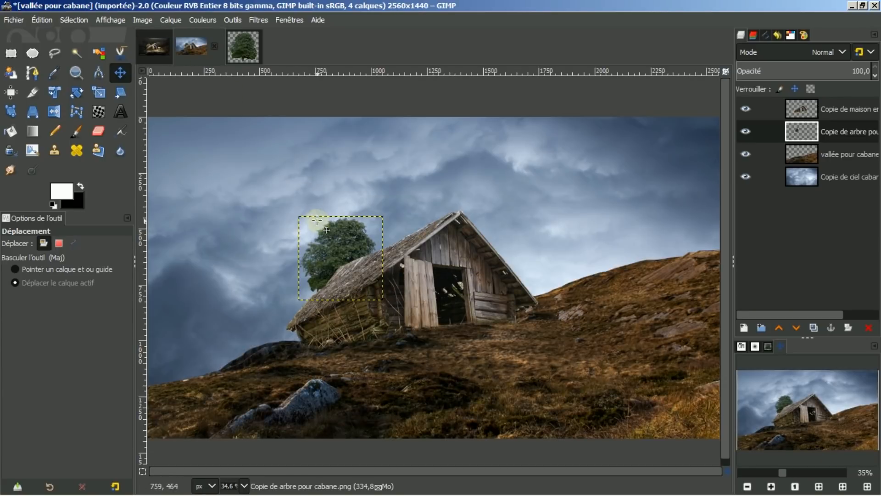
pyautogui.moveTo(331, 248); pyautogui.dragTo(327, 250)
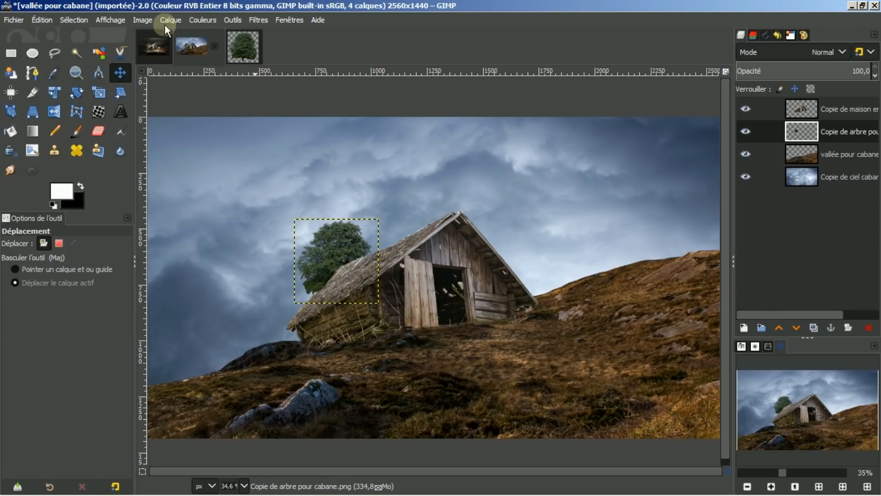
# - Recheck the tree against the reference image and nudge its layer about 10 px right and 8 px up
pyautogui.click(156, 42)
pyautogui.click(210, 48)
pyautogui.click(162, 50)
pyautogui.click(196, 50)
pyautogui.moveTo(331, 236); pyautogui.dragTo(335, 234)
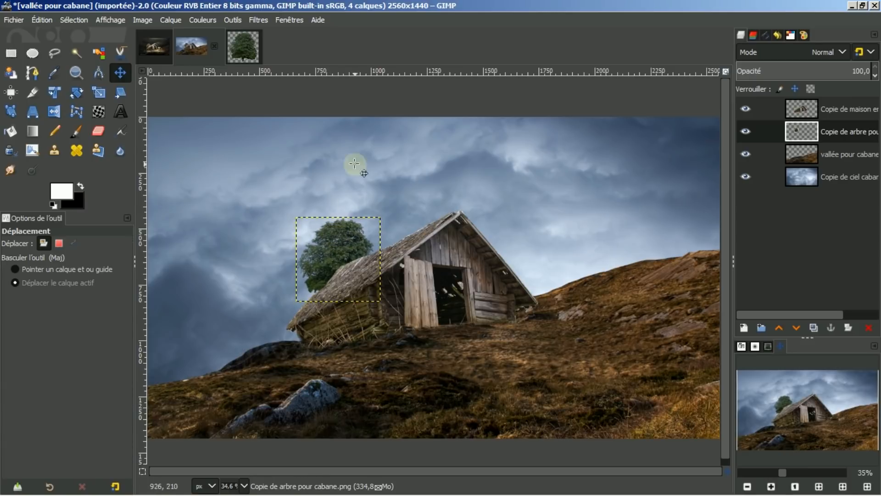
# - Align both image views for comparison and move the tree layer about 27 px left and 25 px down to match the reference
pyautogui.click(158, 46)
pyautogui.click(191, 44)
pyautogui.click(166, 43)
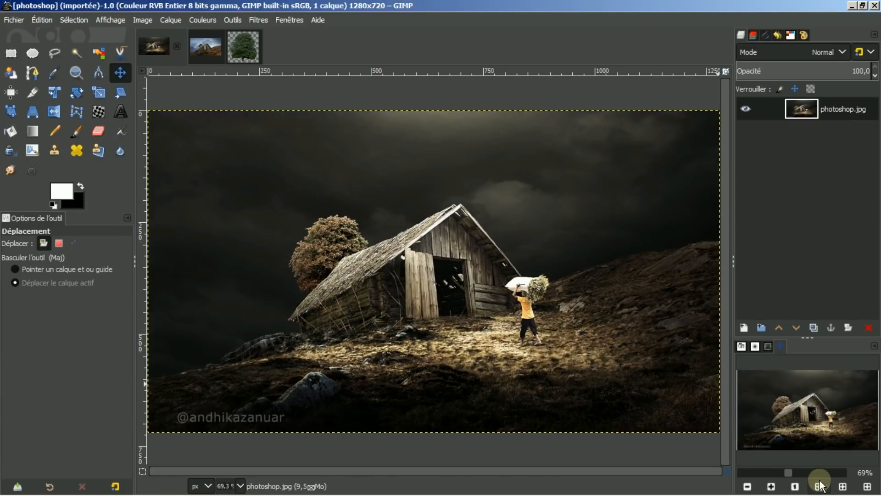
pyautogui.click(210, 54)
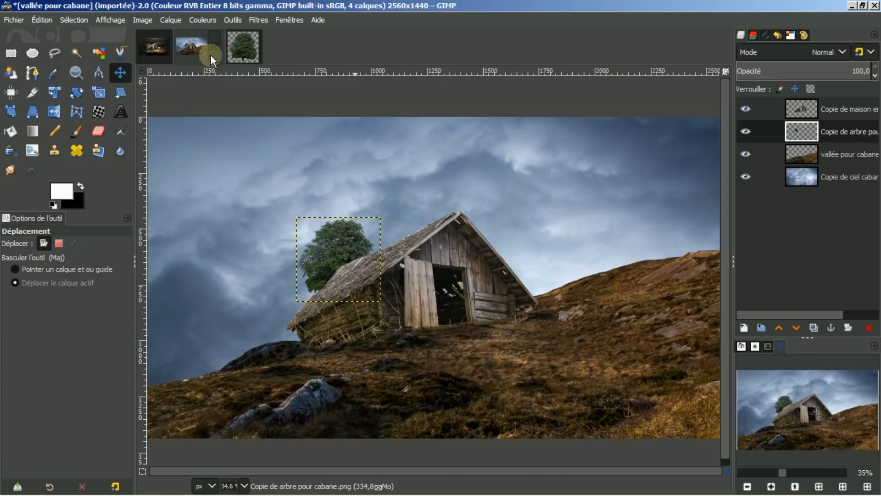
pyautogui.click(819, 486)
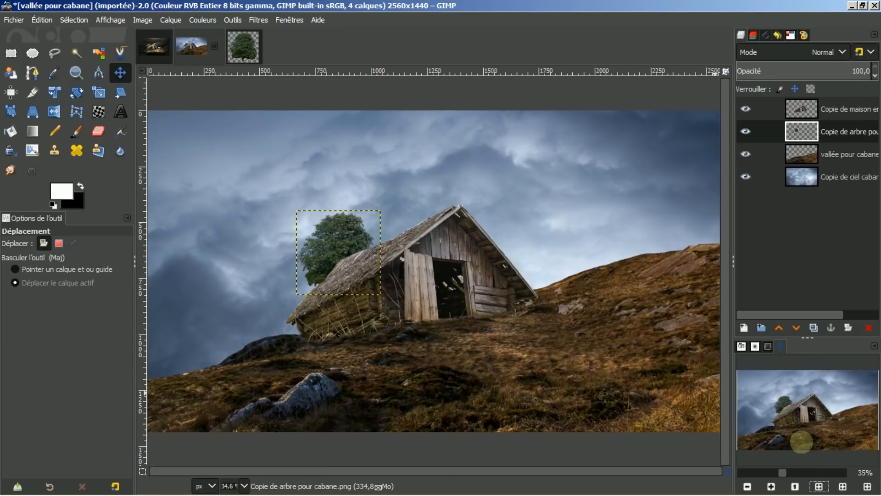
pyautogui.click(155, 51)
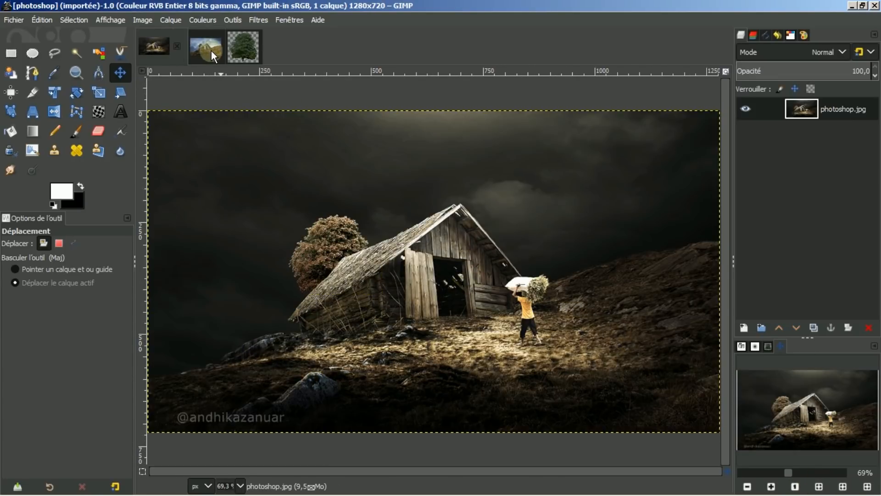
pyautogui.click(212, 54)
pyautogui.click(165, 46)
pyautogui.click(194, 47)
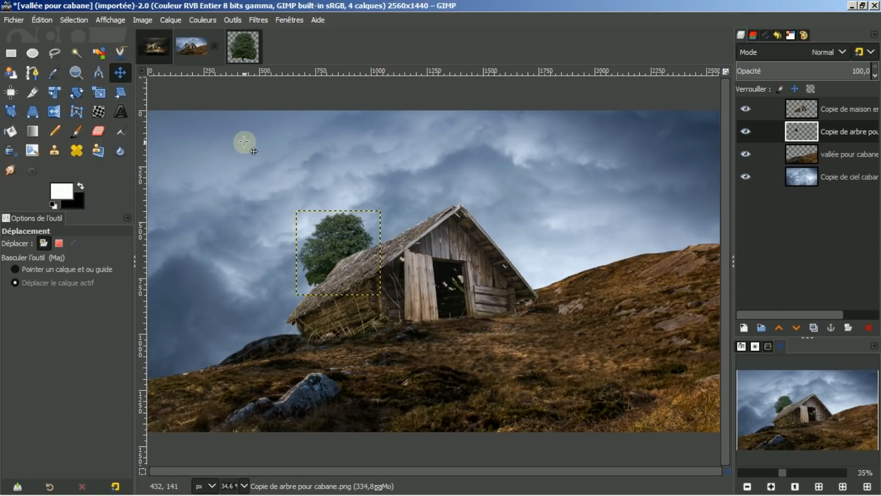
pyautogui.click(159, 51)
pyautogui.click(202, 53)
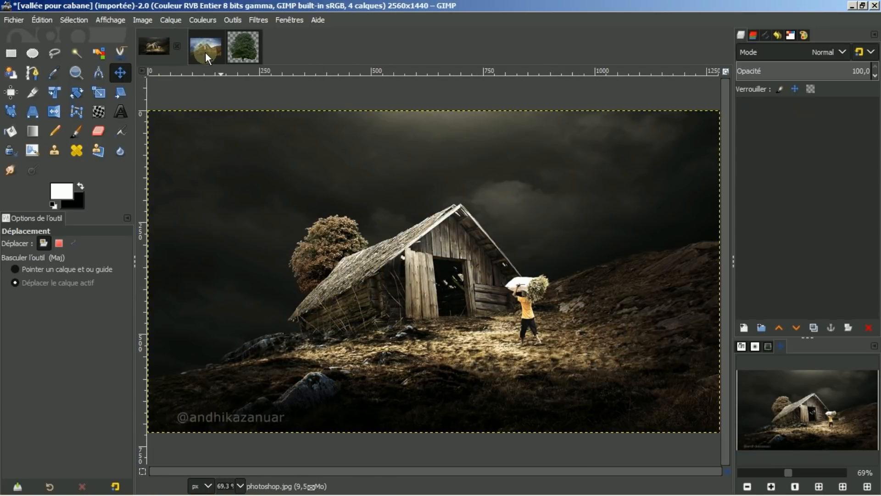
pyautogui.moveTo(337, 237); pyautogui.dragTo(332, 240)
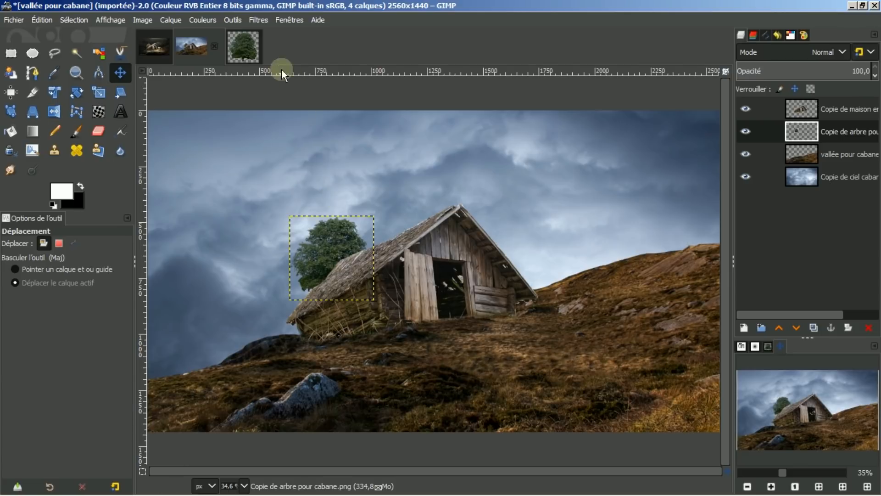
# - Check the tree's position against the reference image and expand its layer boundary to the image size
pyautogui.click(160, 48)
pyautogui.click(195, 49)
pyautogui.click(170, 52)
pyautogui.click(200, 49)
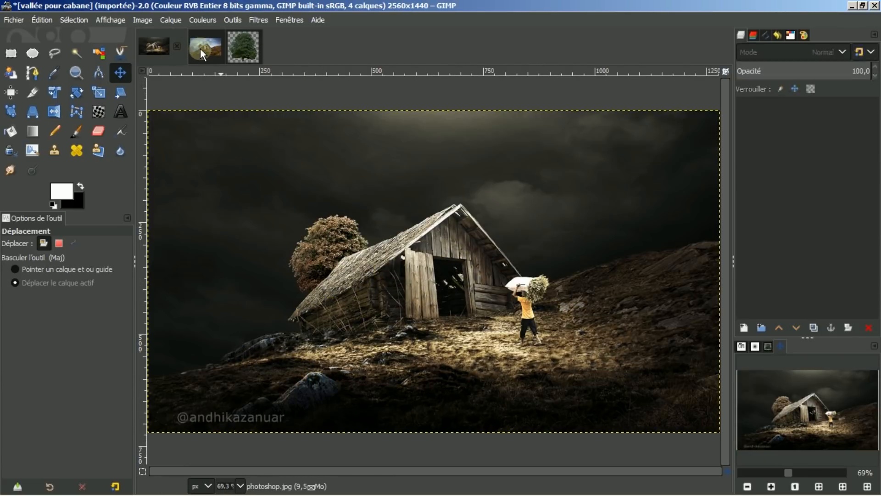
pyautogui.rightClick(841, 131)
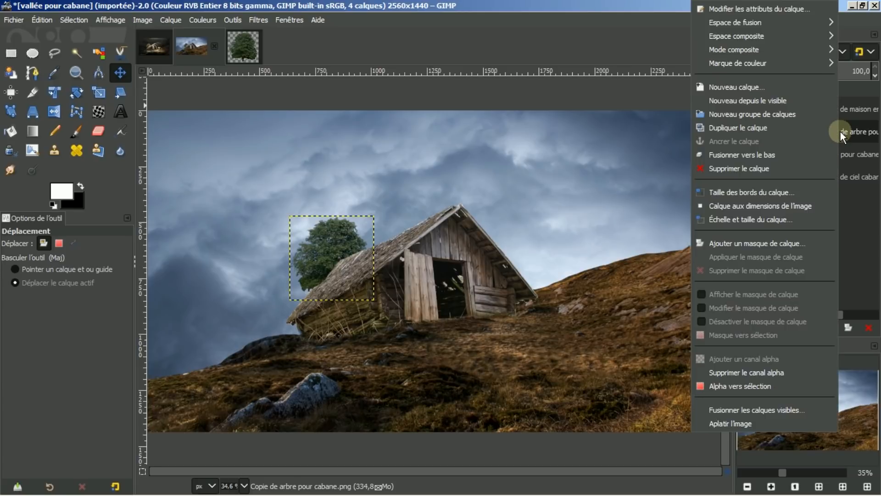
pyautogui.click(787, 206)
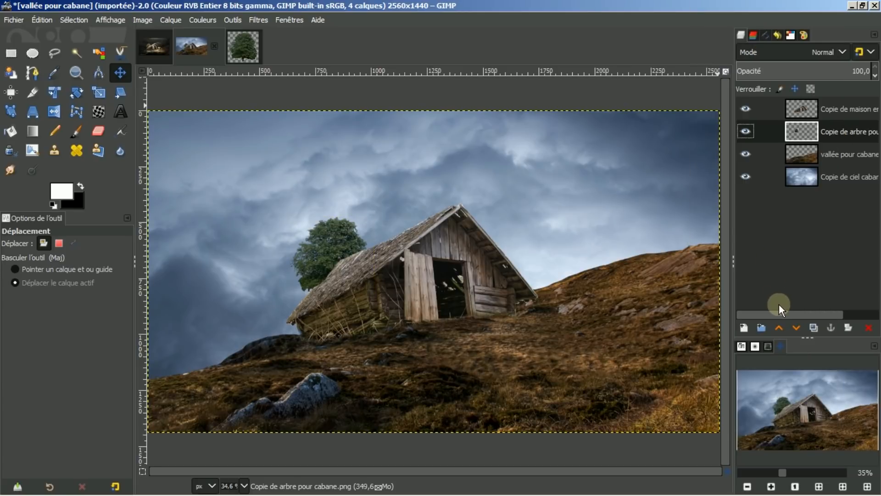
# - Open homme.png from the document history
pyautogui.click(768, 346)
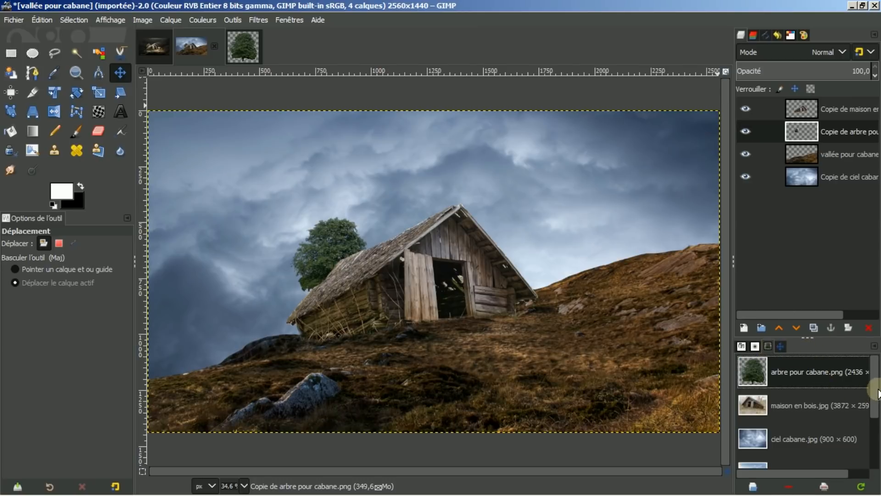
pyautogui.moveTo(878, 392); pyautogui.dragTo(866, 449)
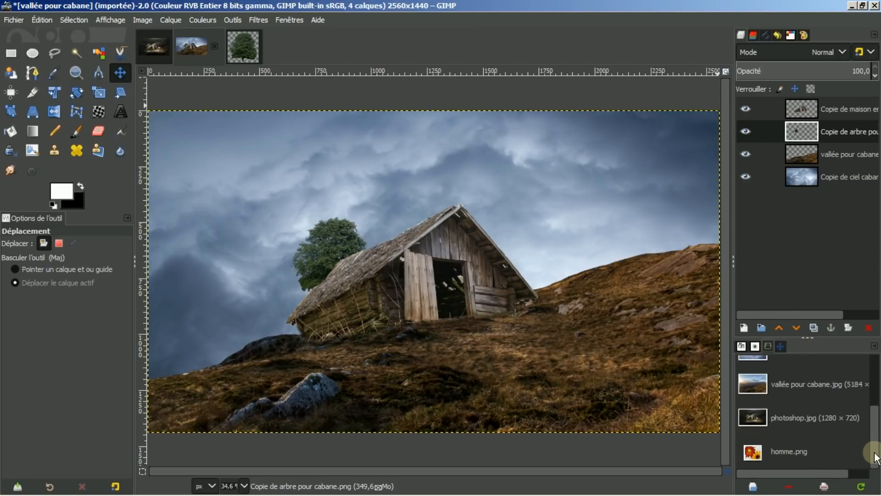
pyautogui.click(785, 451)
pyautogui.click(753, 486)
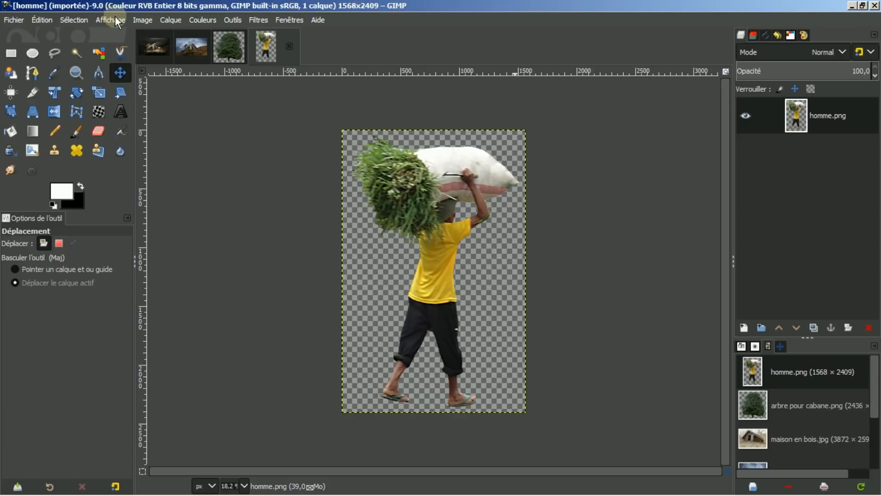
# - Scale homme.png to half its width, 784 × 1205 px, with a resolution of 150 pixels/mm
pyautogui.click(135, 20)
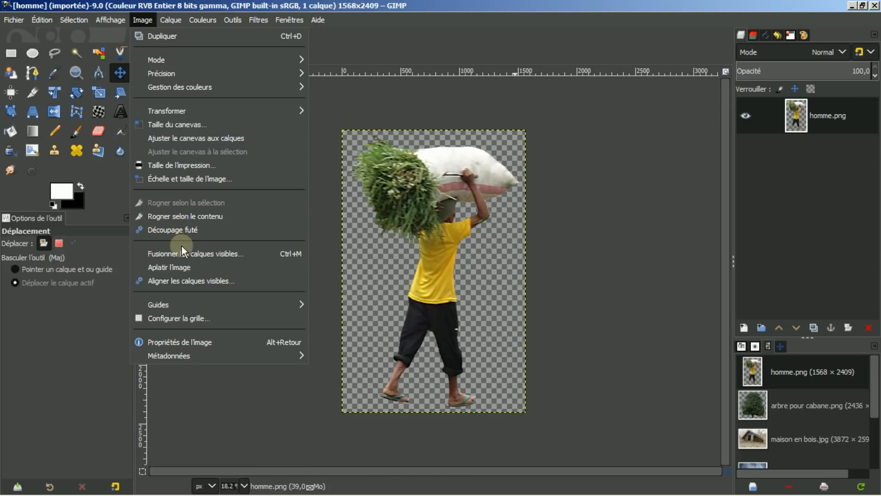
pyautogui.click(188, 178)
pyautogui.click(402, 217)
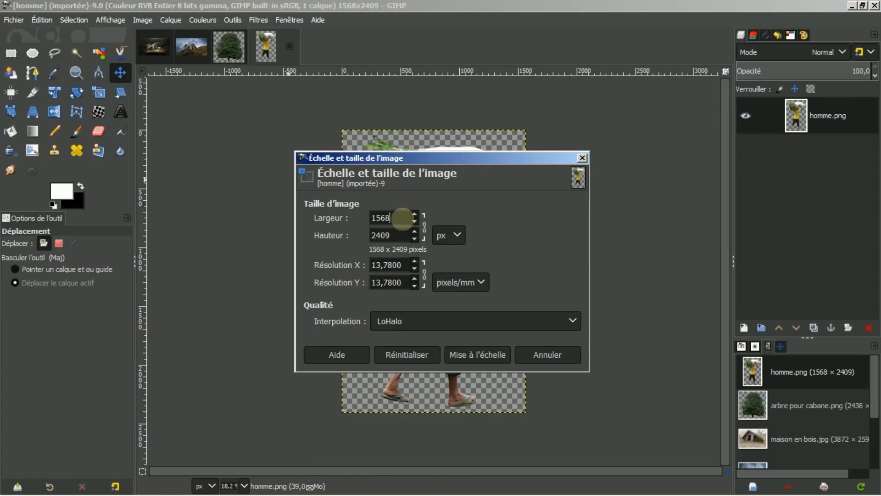
pyautogui.write('/2')
pyautogui.press('Return')
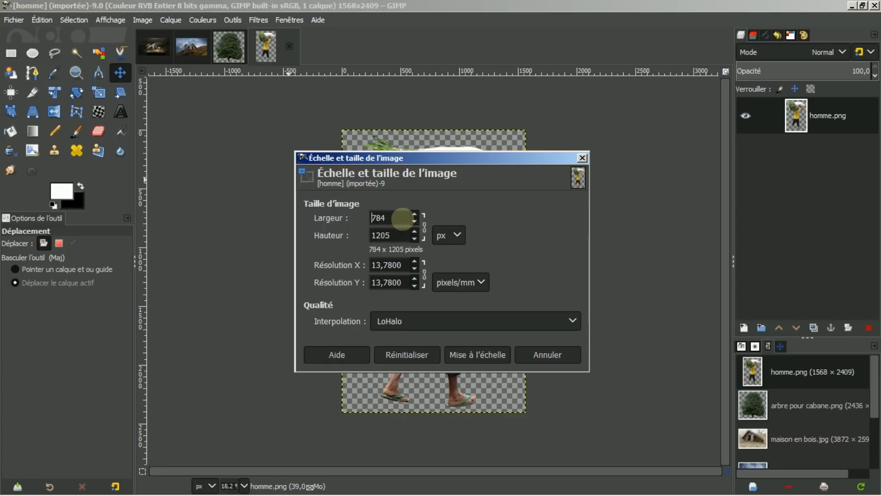
pyautogui.tripleClick(401, 265)
pyautogui.write('150')
pyautogui.press('Return')
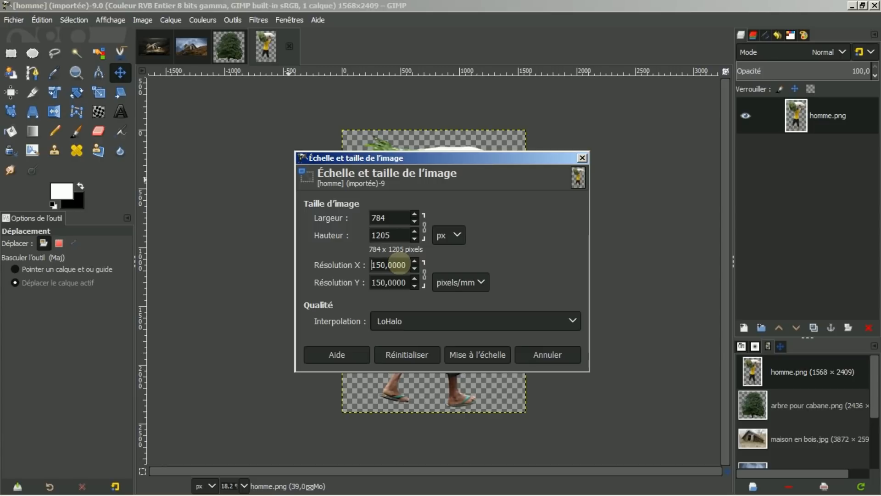
pyautogui.click(491, 354)
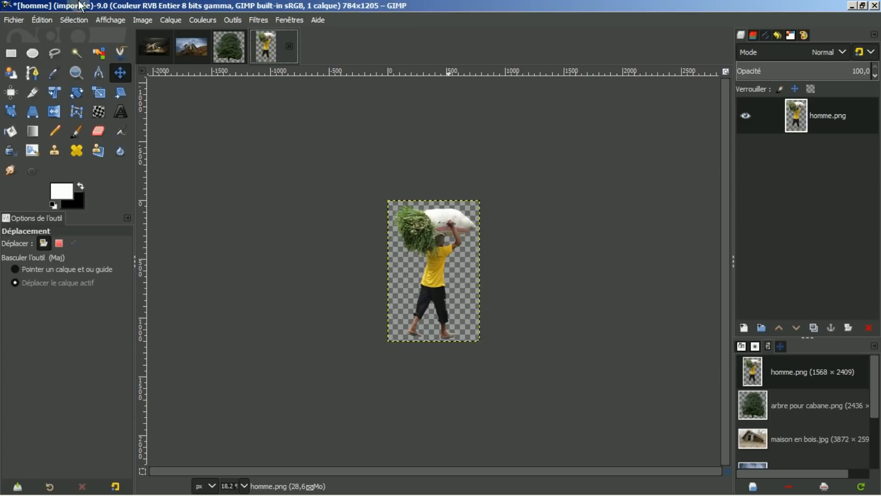
# - Copy the man into the vallée pour cabane composition as a new layer and raise it above the house layer
pyautogui.click(42, 18)
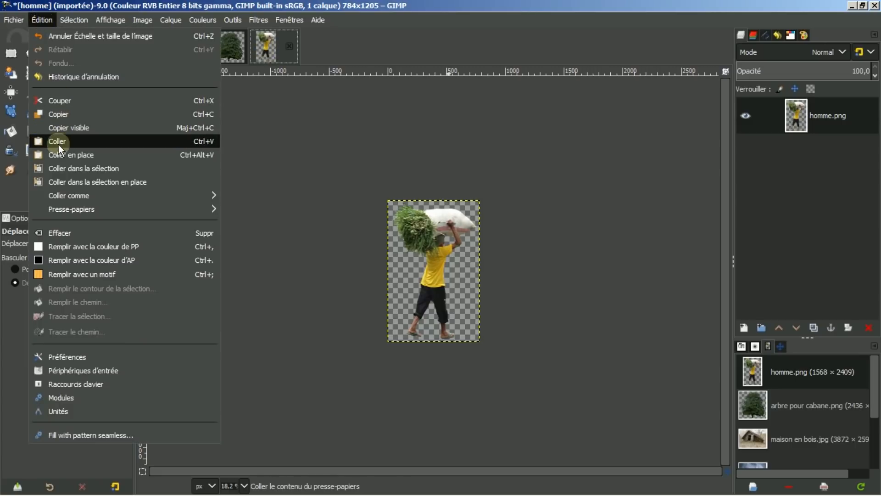
pyautogui.click(59, 115)
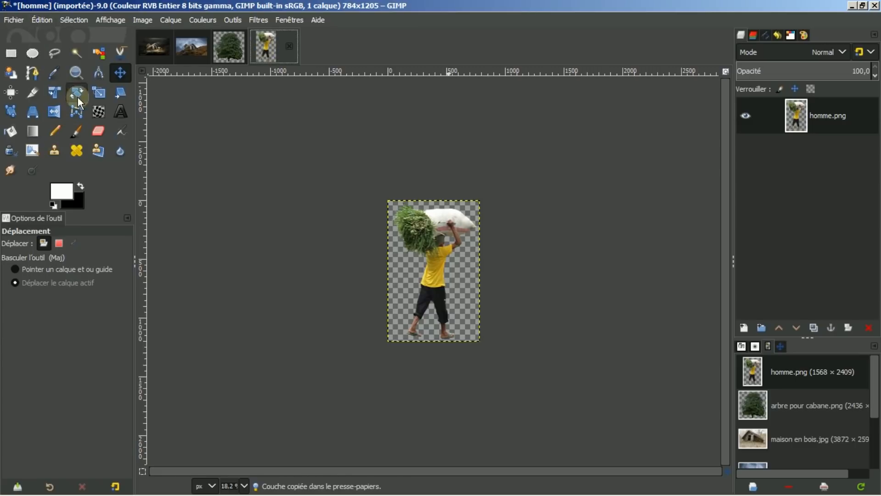
pyautogui.click(195, 43)
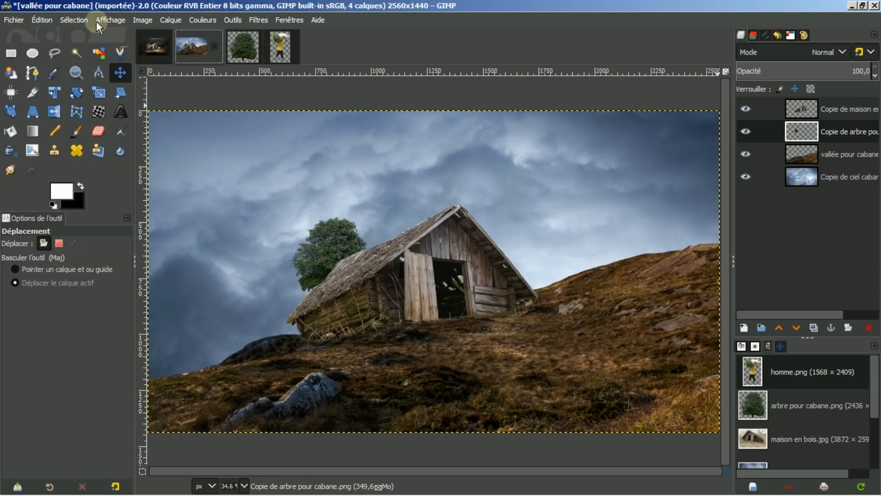
pyautogui.click(45, 18)
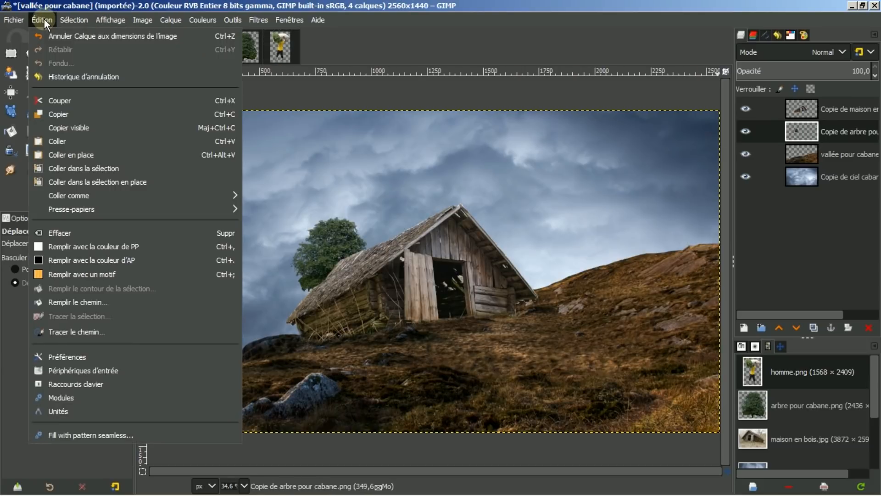
pyautogui.click(66, 141)
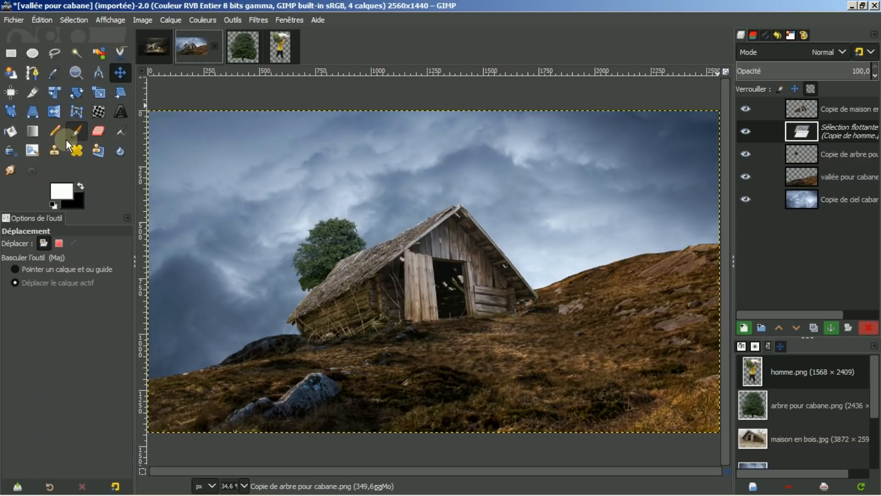
pyautogui.click(743, 327)
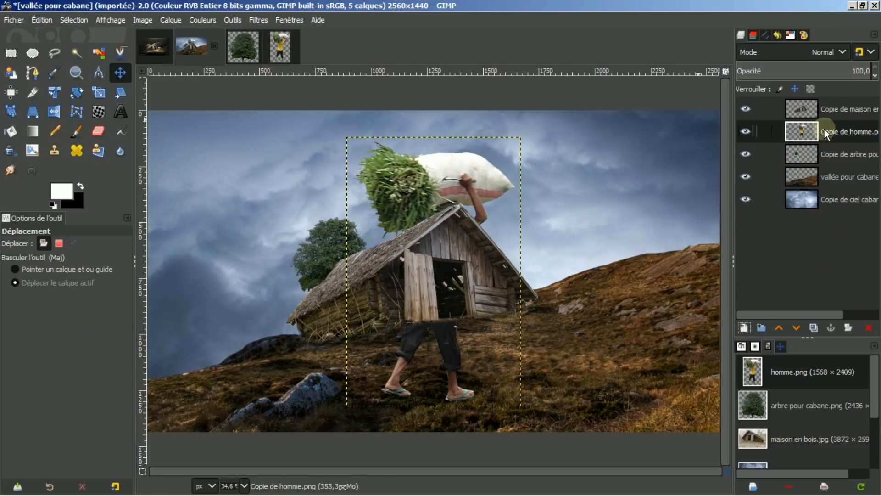
pyautogui.click(778, 325)
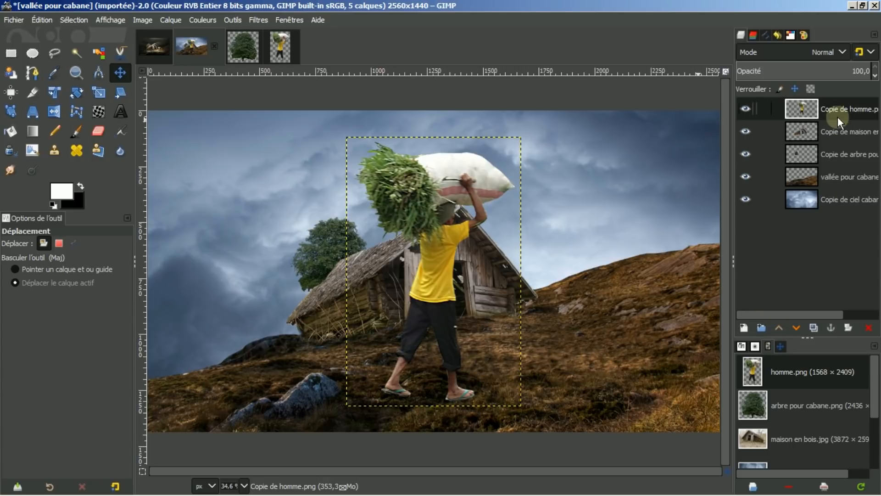
# - Flip the man layer horizontally and scale it proportionally to a width of 235 px
pyautogui.click(59, 112)
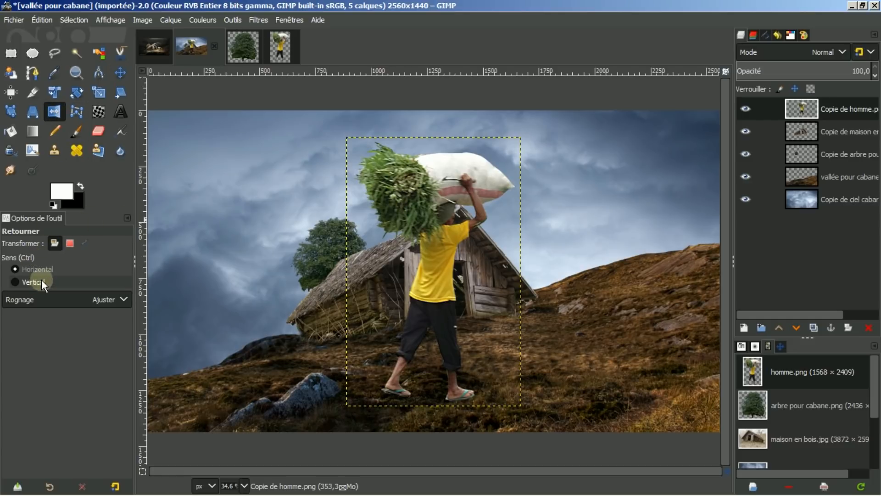
pyautogui.click(420, 219)
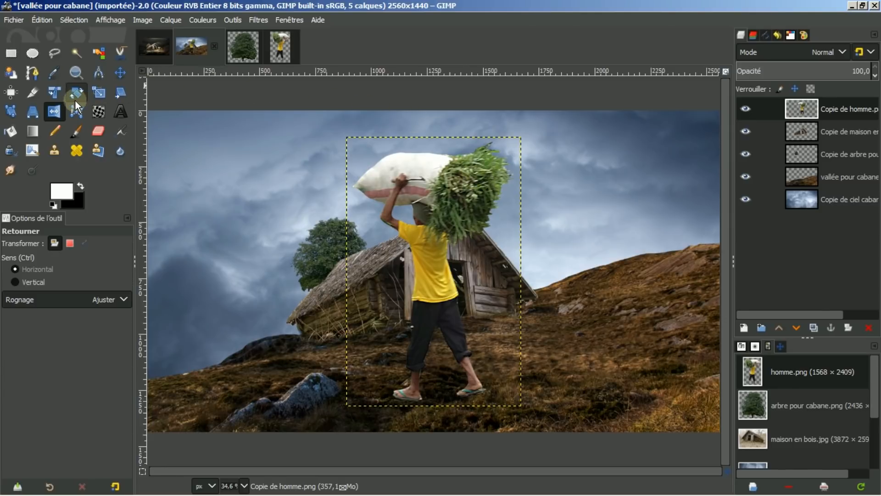
pyautogui.click(101, 91)
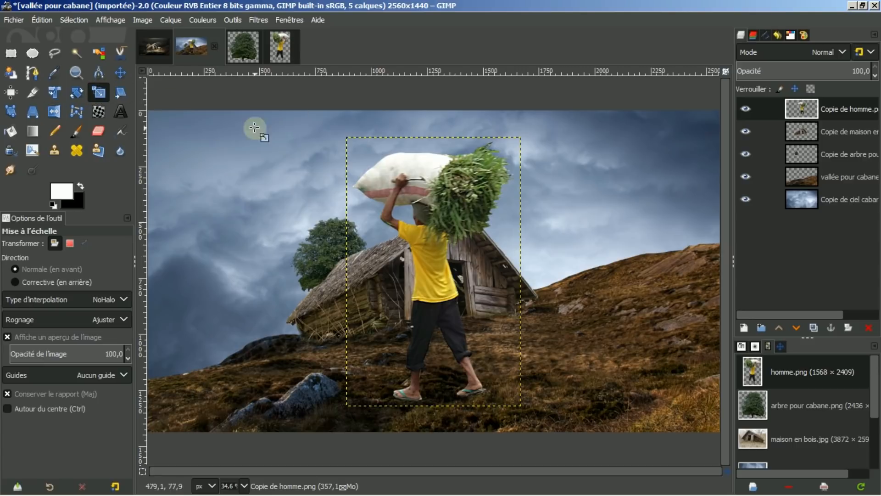
pyautogui.click(400, 219)
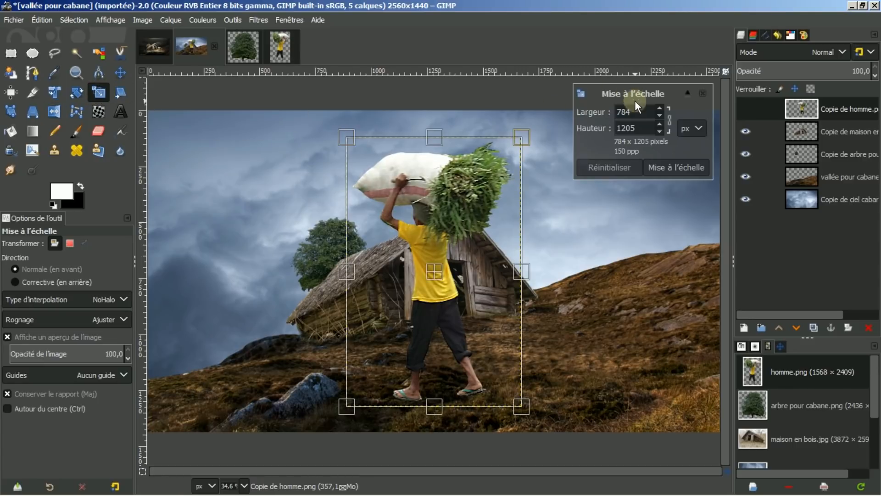
pyautogui.doubleClick(647, 114)
pyautogui.write('235')
pyautogui.press('Return')
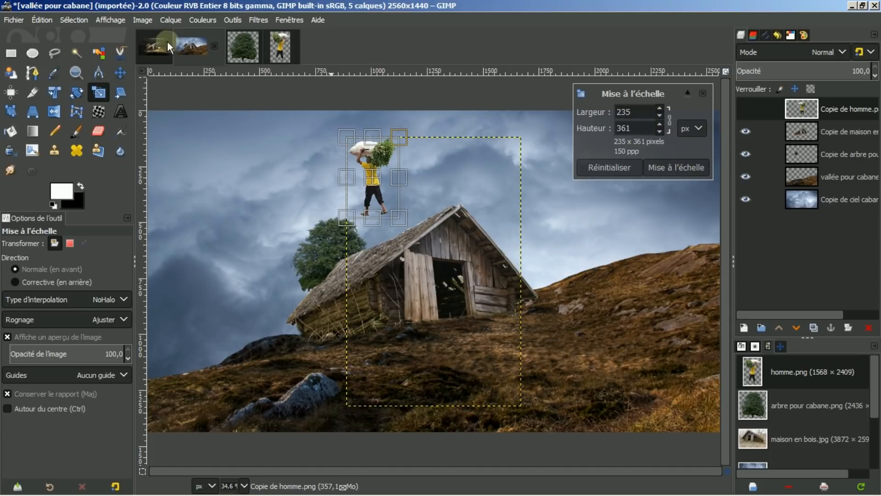
# - Move the man onto the grass beside the house's right front corner and expand his layer boundary to the image size
pyautogui.click(123, 73)
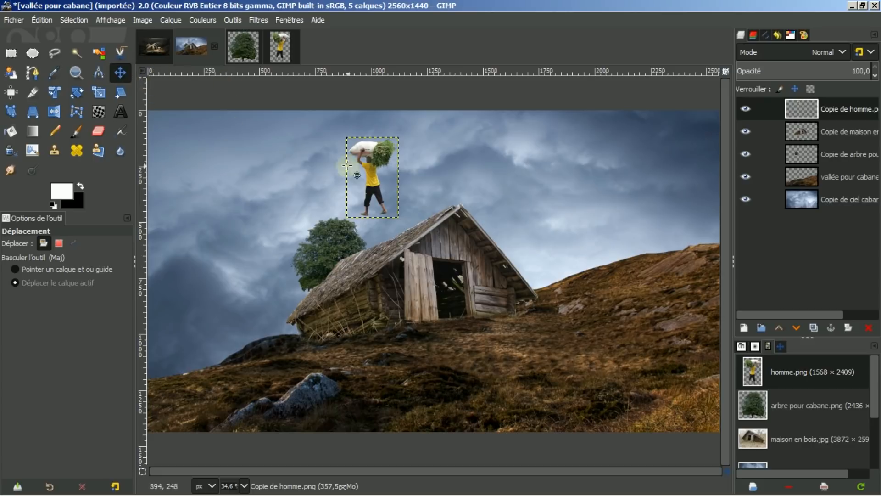
pyautogui.moveTo(379, 171); pyautogui.dragTo(533, 308)
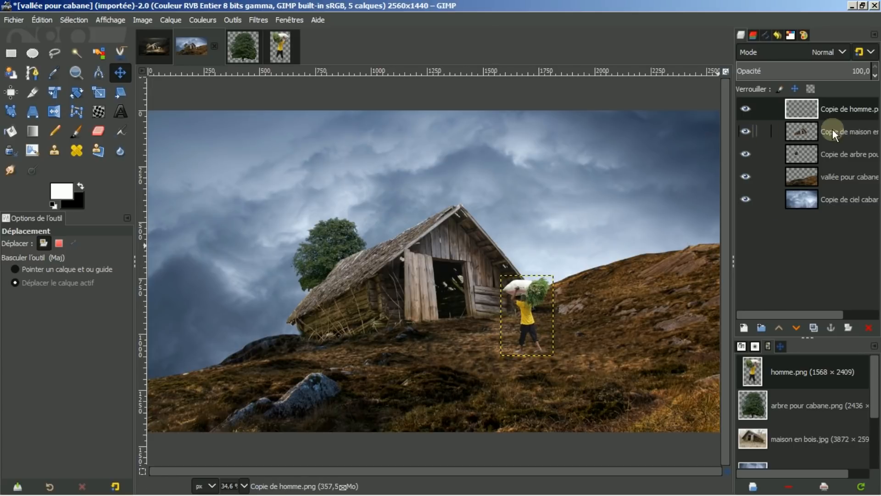
pyautogui.rightClick(844, 110)
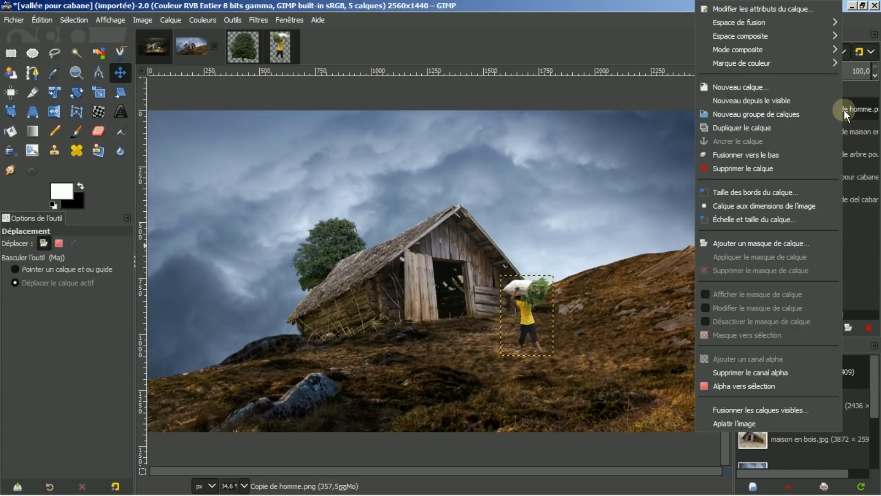
pyautogui.click(754, 205)
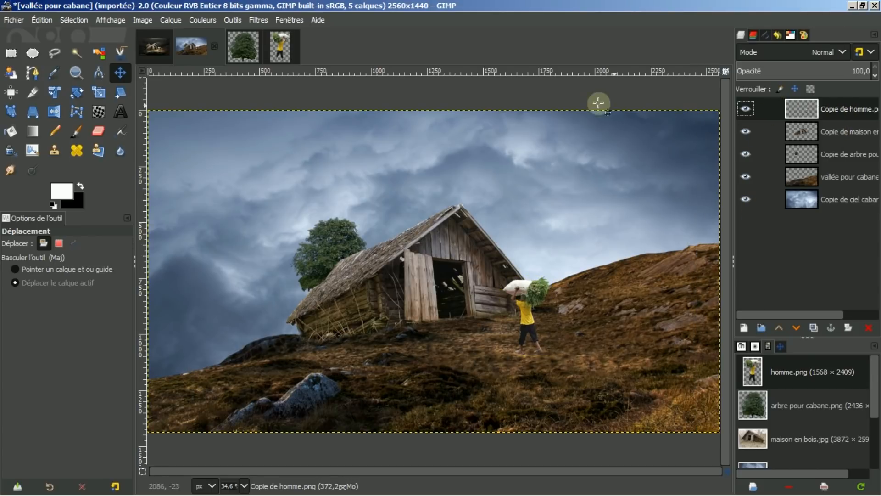
# - Compare the man's size and position and the whole composition with the photoshop.jpg reference image
pyautogui.click(781, 346)
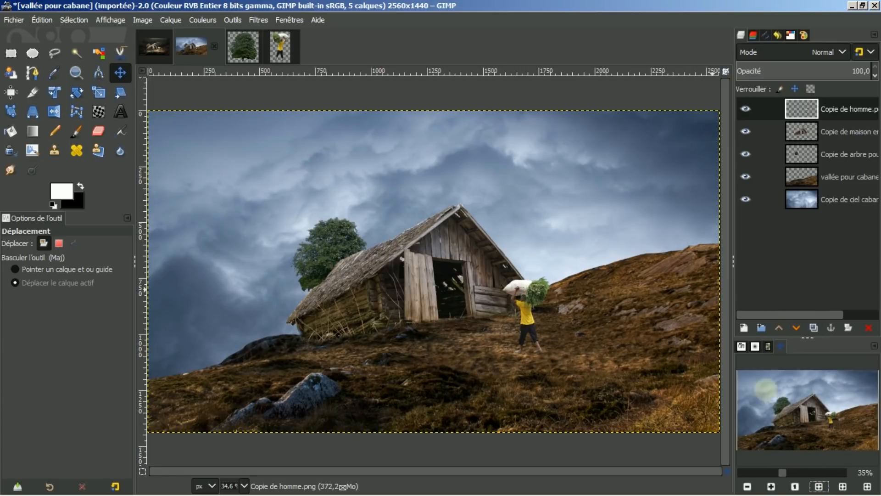
pyautogui.click(150, 47)
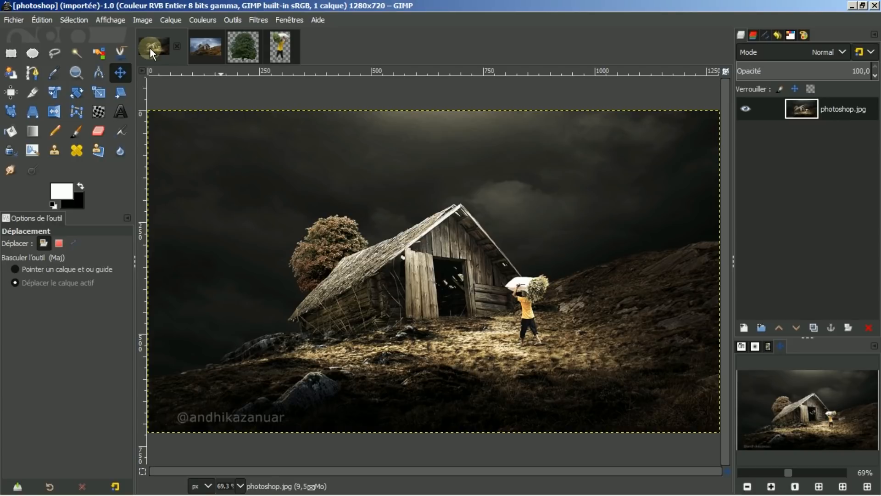
pyautogui.click(200, 45)
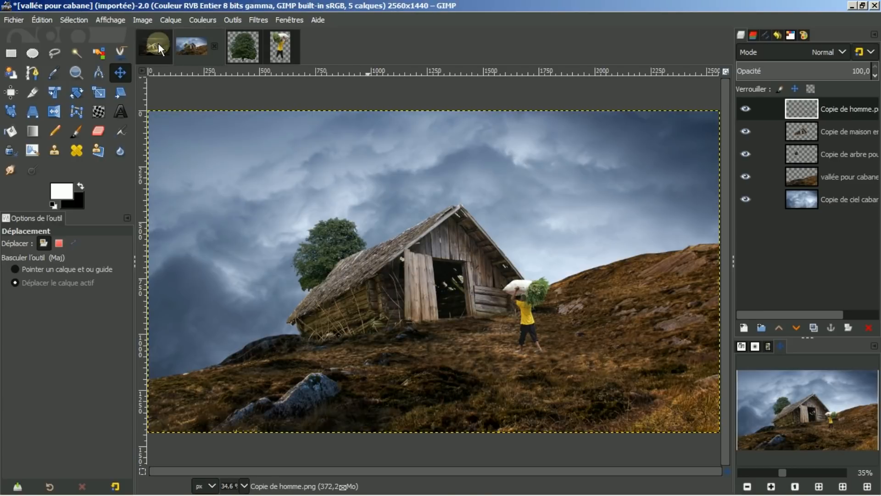
pyautogui.click(158, 43)
pyautogui.click(200, 43)
pyautogui.click(167, 44)
pyautogui.click(208, 45)
pyautogui.click(153, 42)
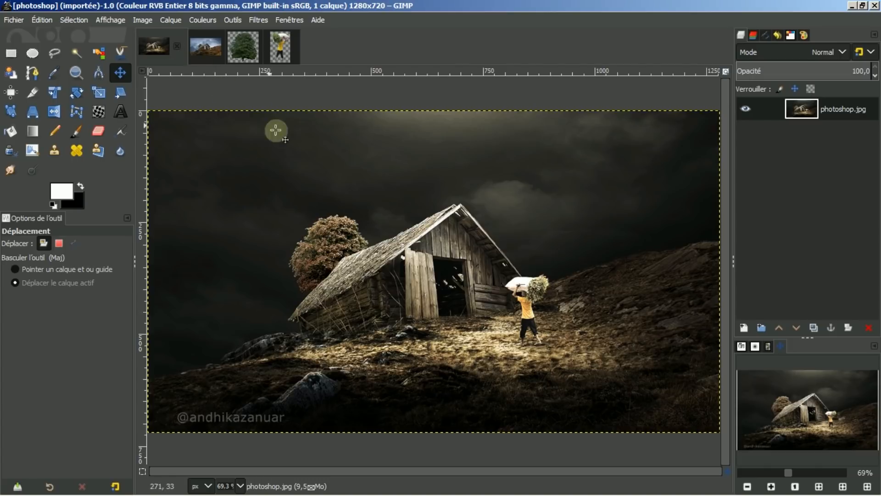
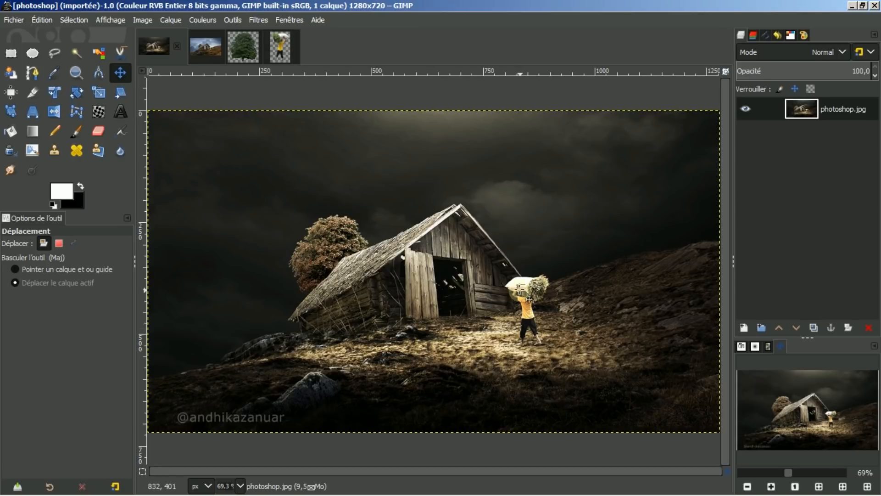
# - Close the homme and arbre pour cabane source images, discarding their changes
pyautogui.click(282, 45)
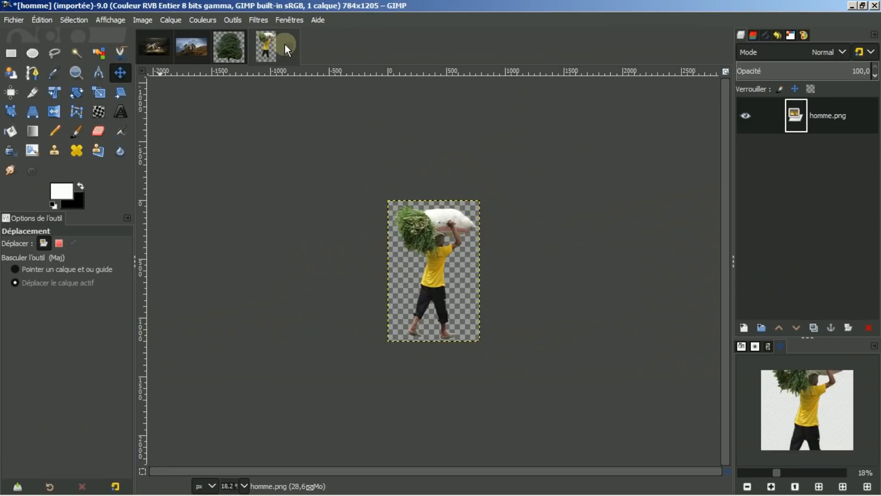
pyautogui.click(291, 46)
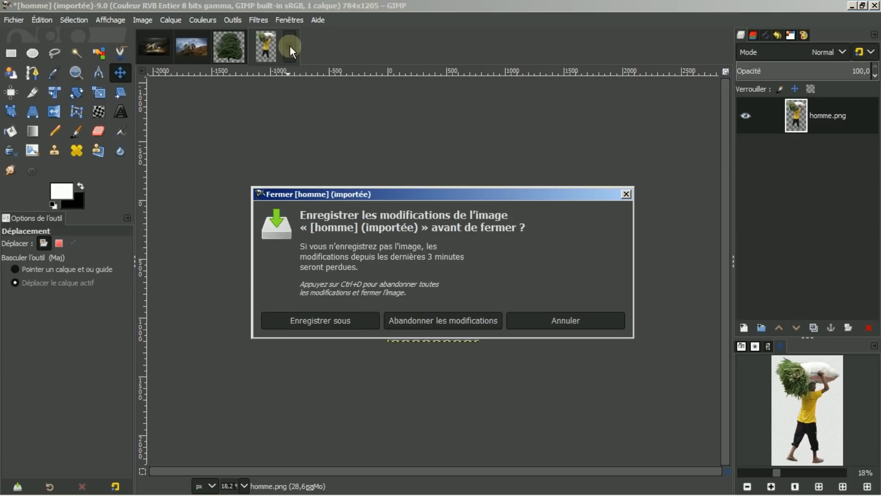
pyautogui.click(425, 316)
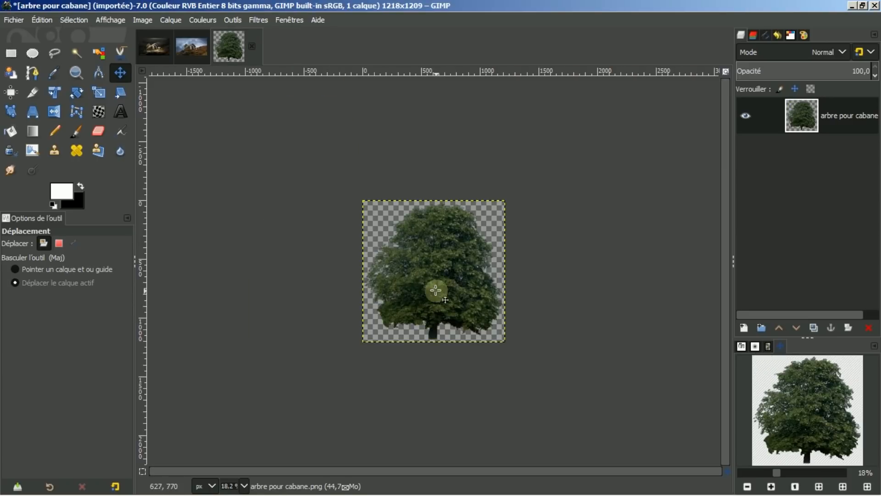
pyautogui.click(254, 46)
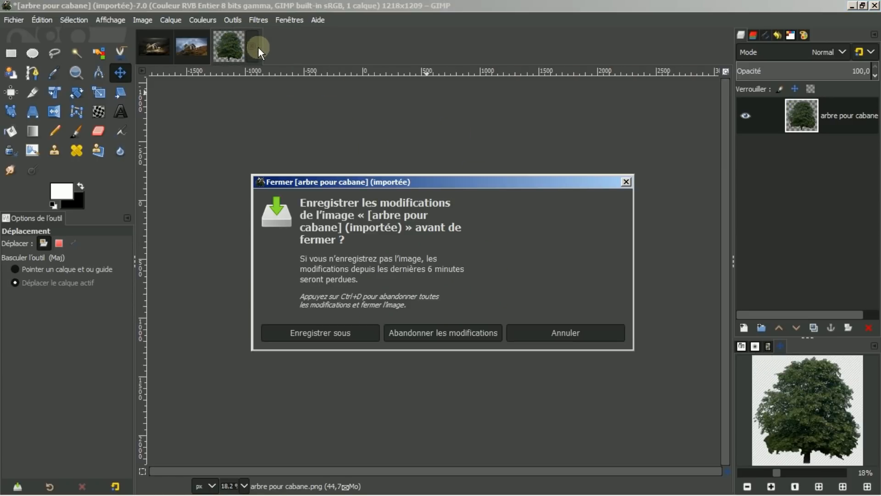
pyautogui.click(459, 332)
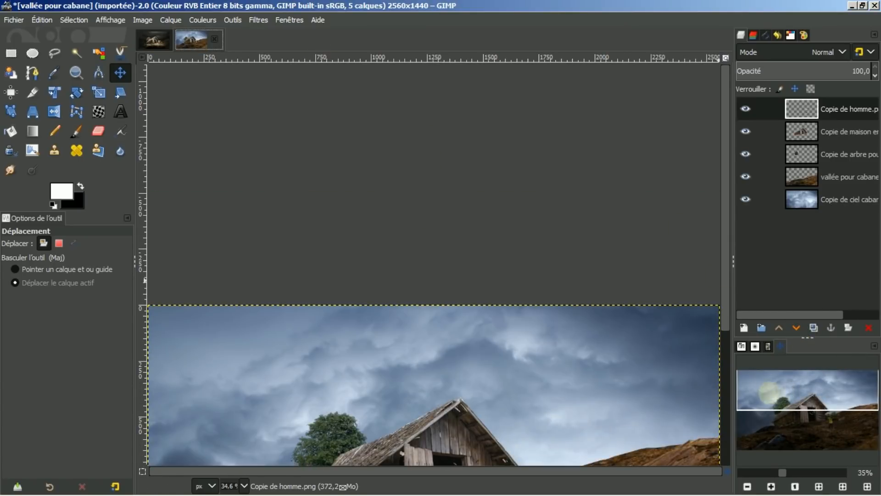
# - Fit the whole composition in the window and select the cloudy sky layer
pyautogui.click(780, 347)
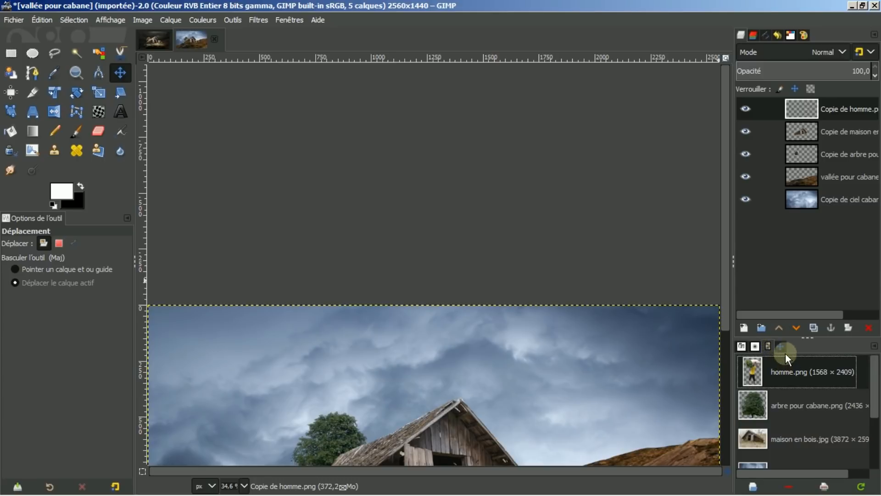
pyautogui.click(781, 346)
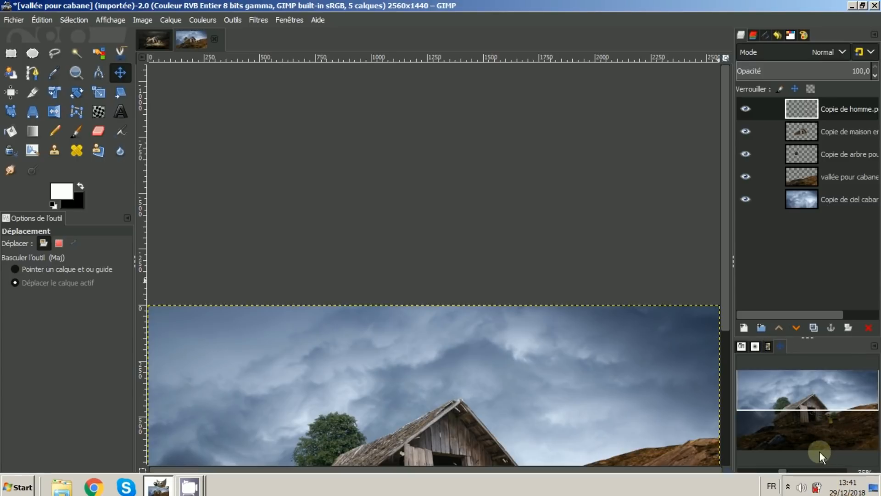
pyautogui.click(820, 486)
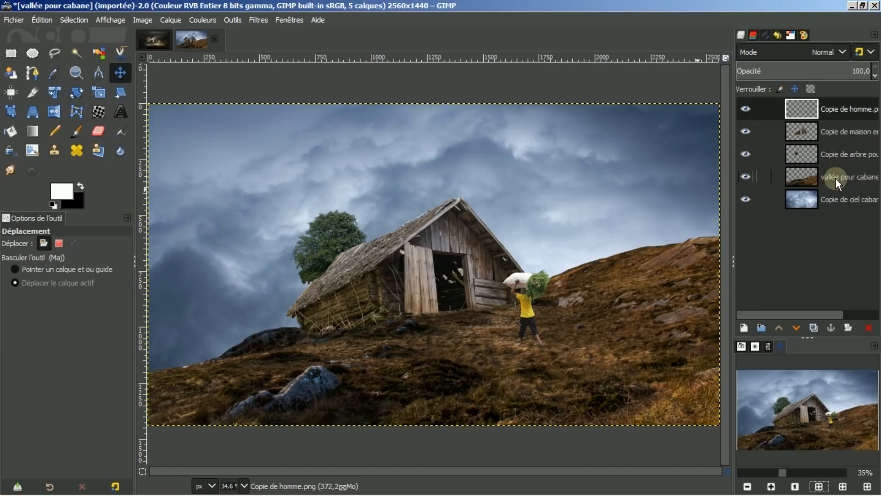
pyautogui.click(799, 197)
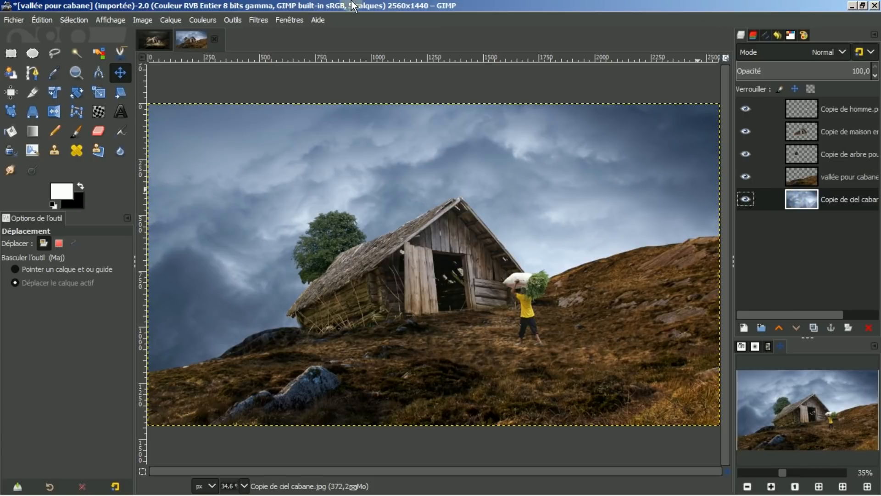
# - Desaturate the cloudy sky layer completely by setting its Hue-Saturation saturation to -100
pyautogui.click(201, 20)
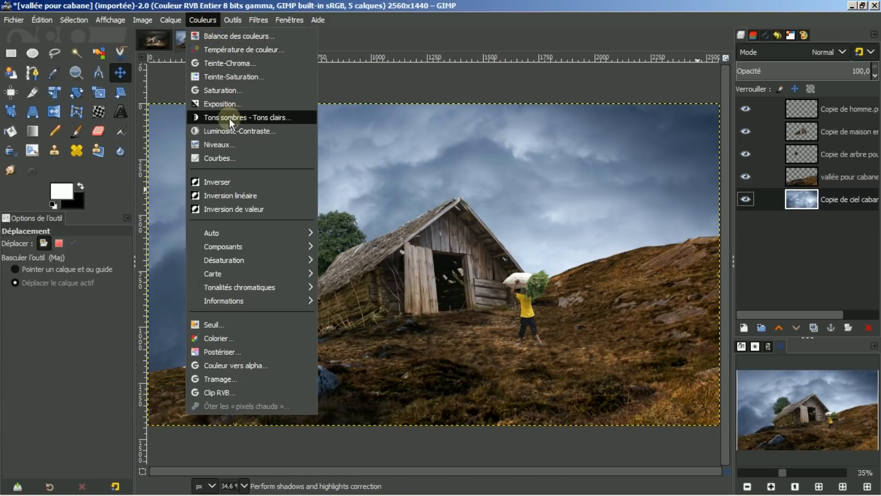
pyautogui.click(226, 77)
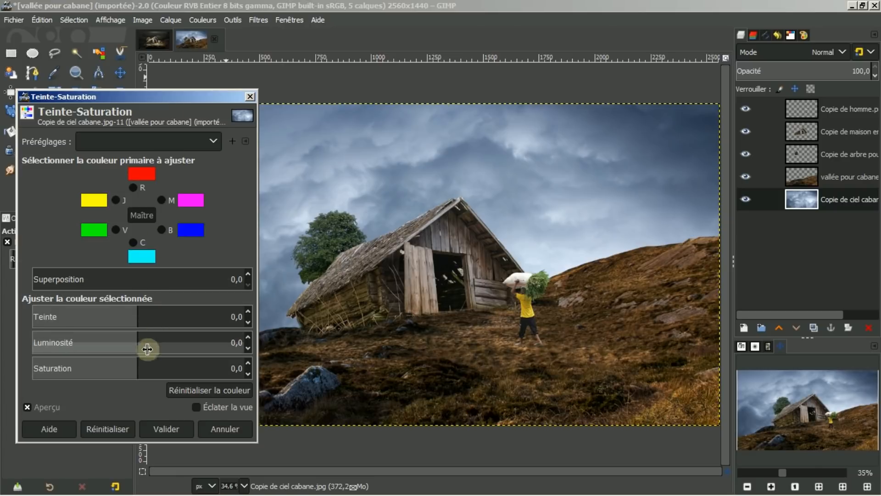
pyautogui.moveTo(137, 364); pyautogui.dragTo(20, 345)
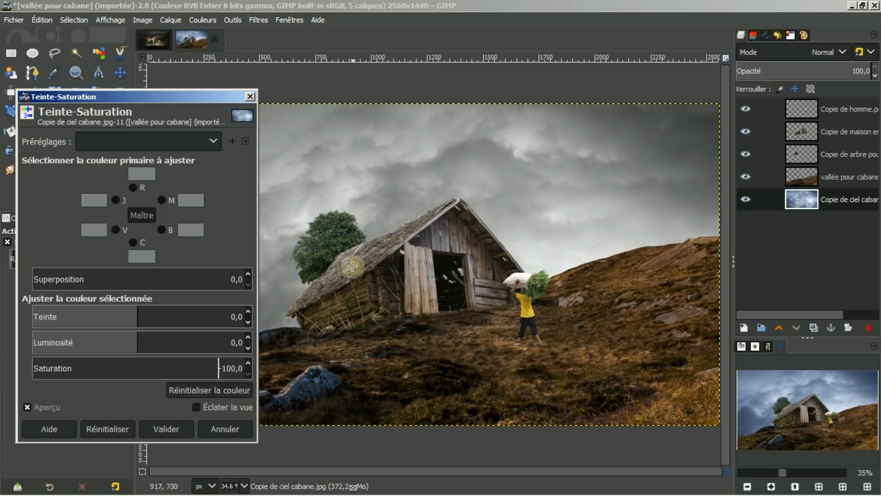
pyautogui.click(167, 428)
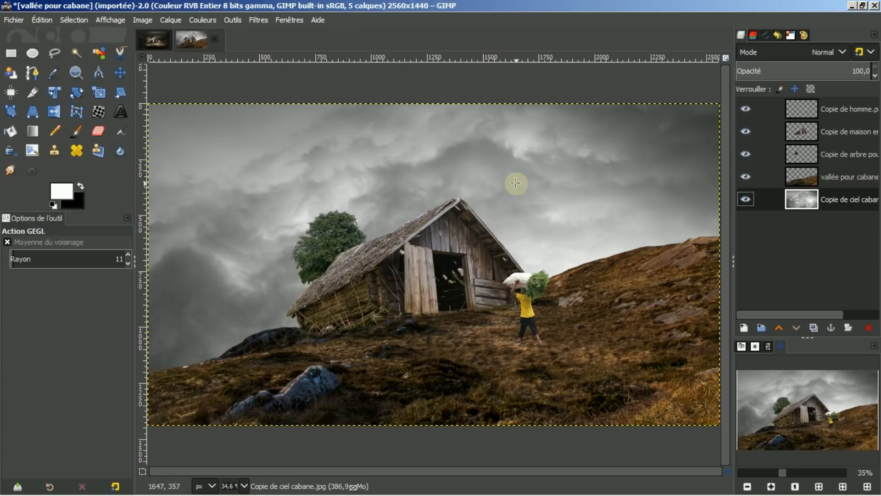
# - Darken the sky layer with Levels by lowering the maximum output level to 75
pyautogui.click(195, 20)
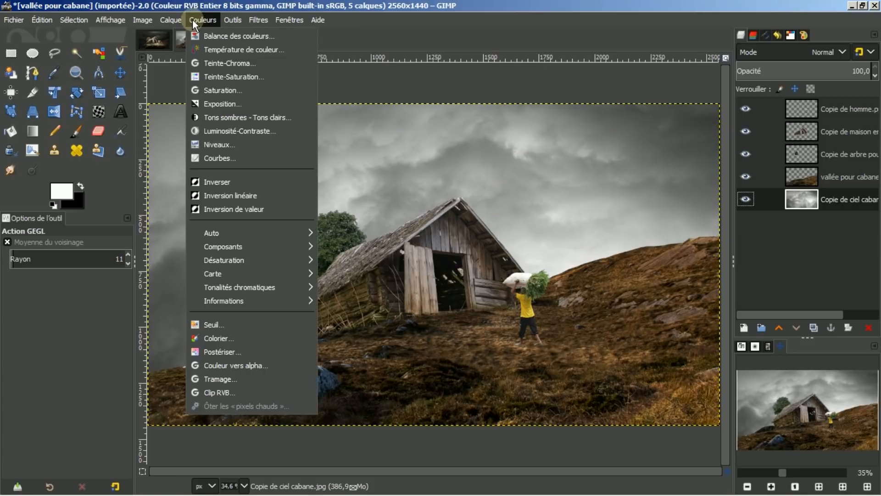
pyautogui.click(205, 145)
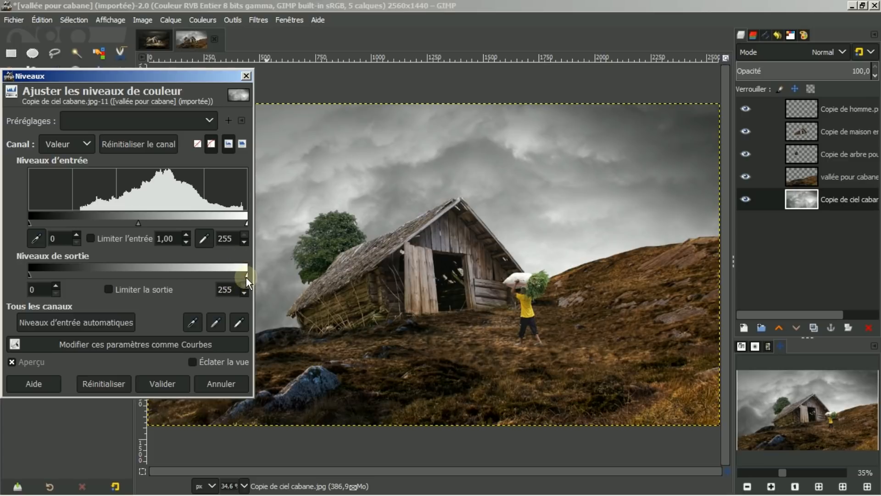
pyautogui.moveTo(247, 276); pyautogui.dragTo(102, 272)
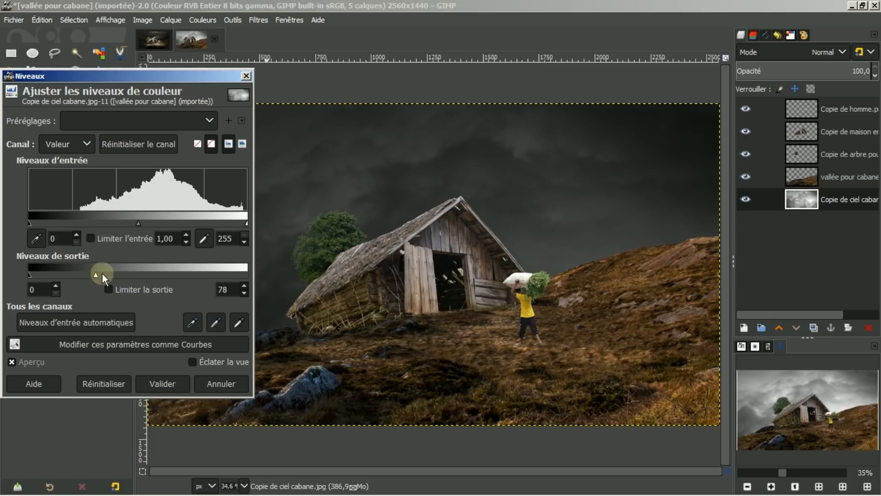
pyautogui.click(244, 294)
pyautogui.click(244, 294)
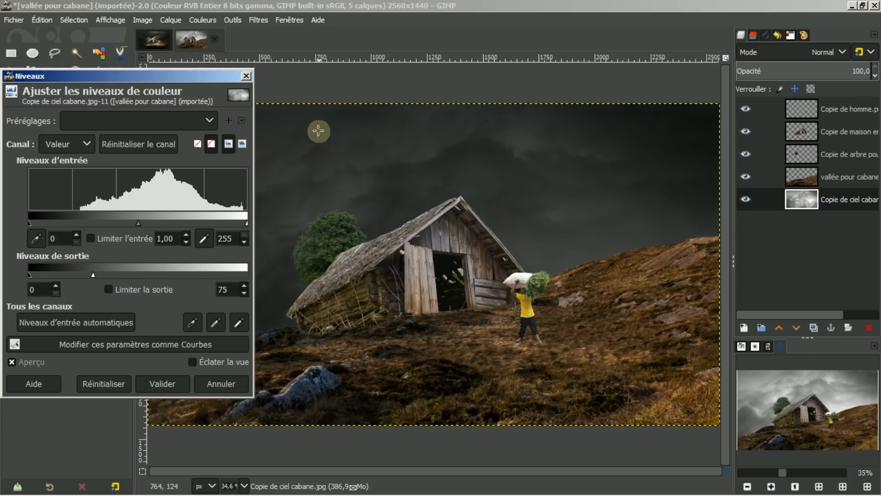
pyautogui.moveTo(188, 74); pyautogui.dragTo(222, 112)
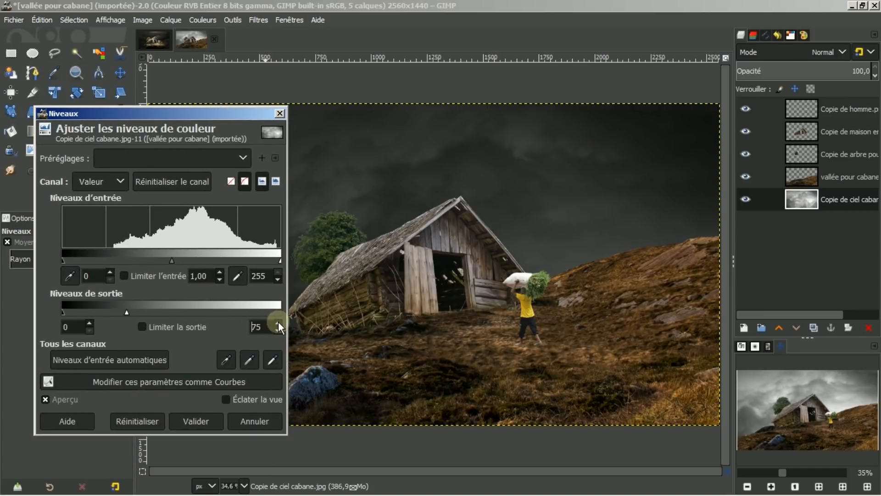
pyautogui.click(198, 422)
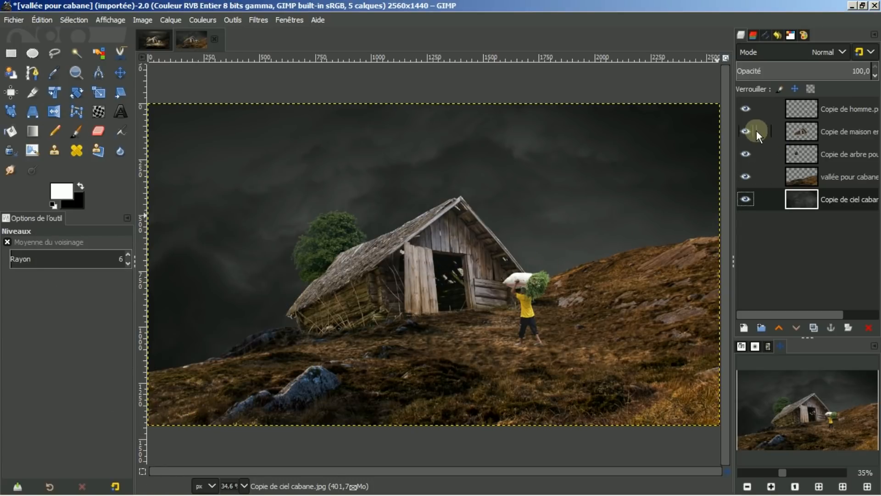
# - Hide the man, tree and house layers so that only the hillside and sky show
pyautogui.click(746, 109)
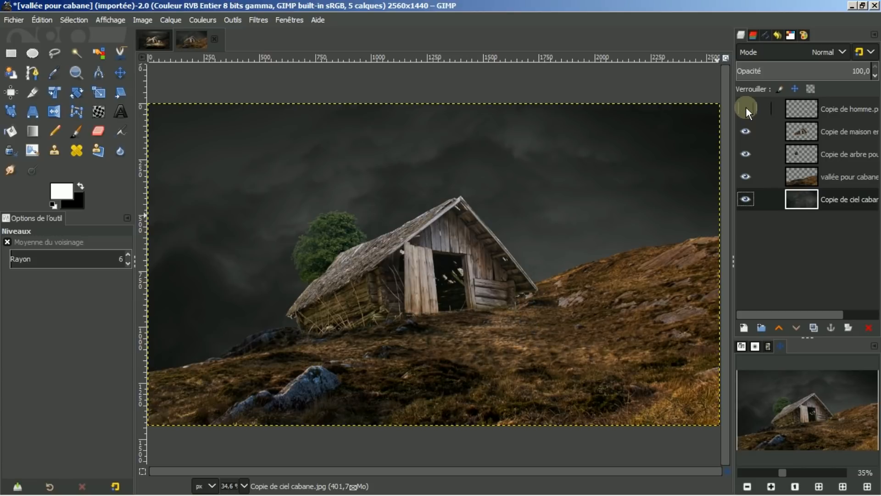
pyautogui.click(744, 153)
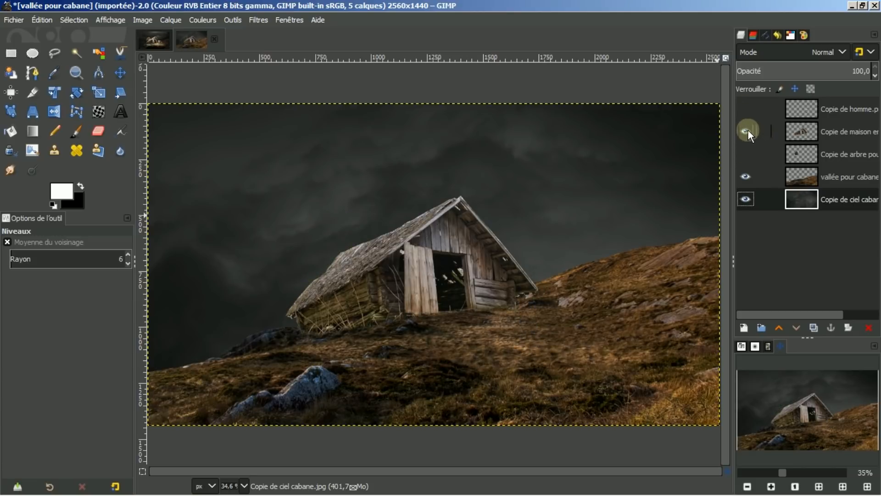
pyautogui.click(746, 131)
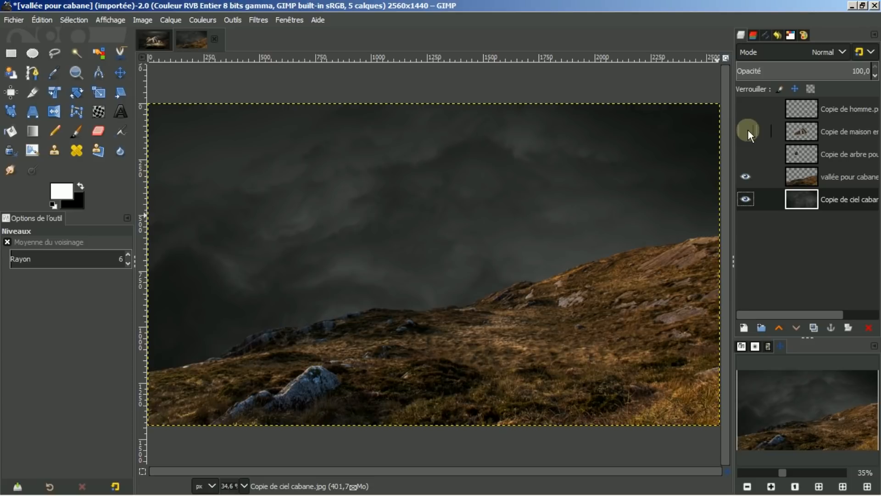
# - Duplicate the hillside layer and reduce the copy's saturation to -50.4 with Hue-Saturation
pyautogui.click(833, 177)
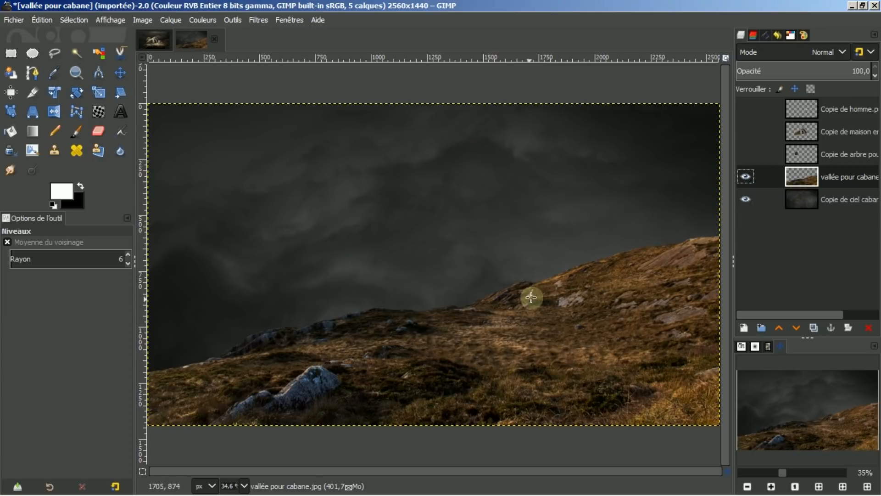
pyautogui.click(814, 328)
pyautogui.click(847, 178)
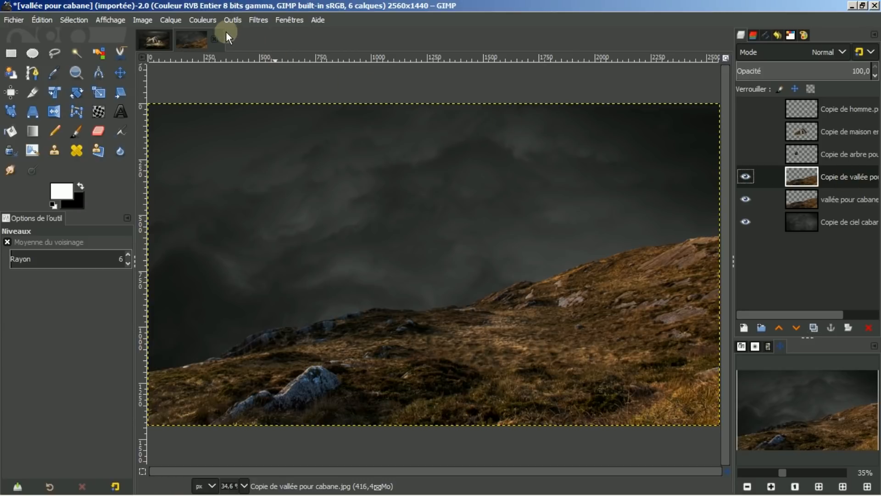
pyautogui.click(201, 20)
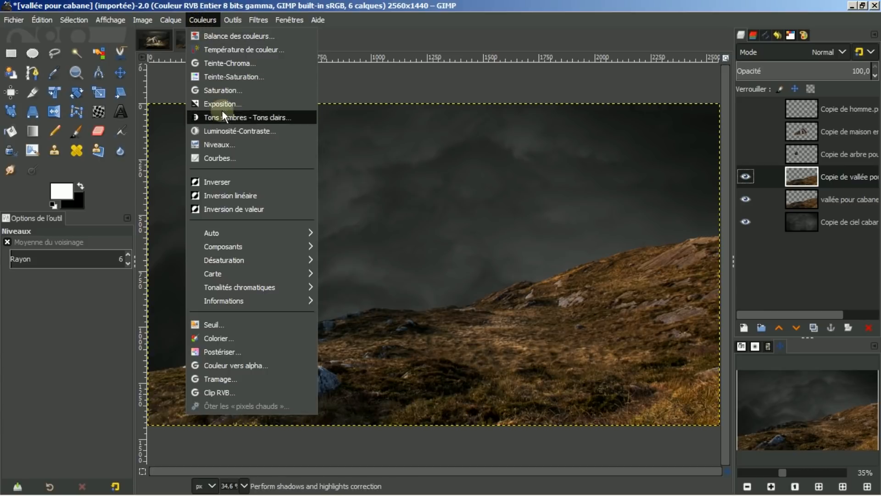
pyautogui.click(244, 77)
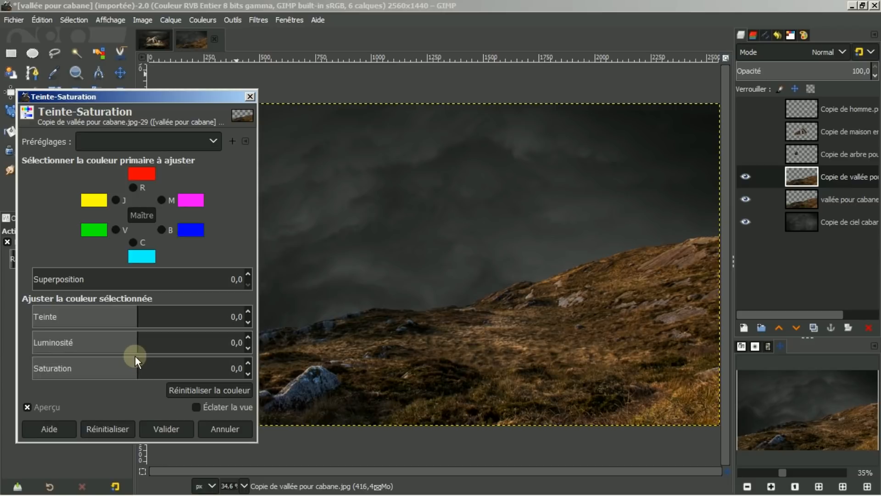
pyautogui.moveTo(136, 362); pyautogui.dragTo(85, 351)
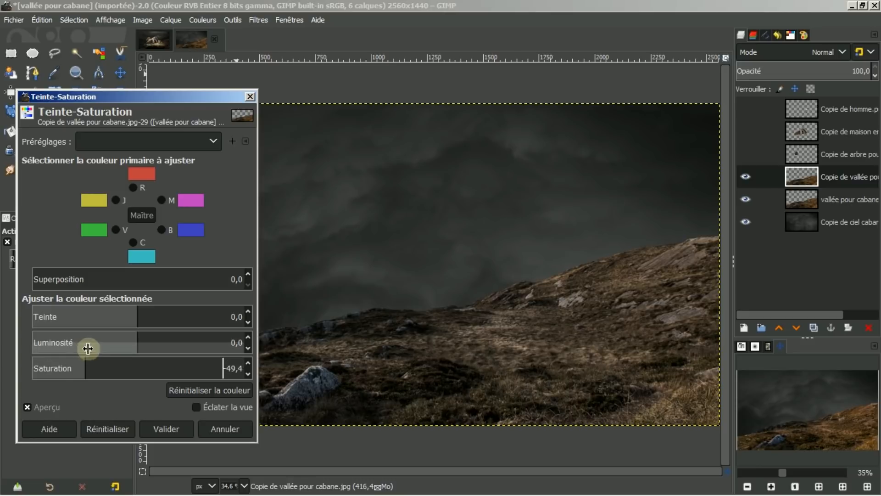
pyautogui.click(248, 373)
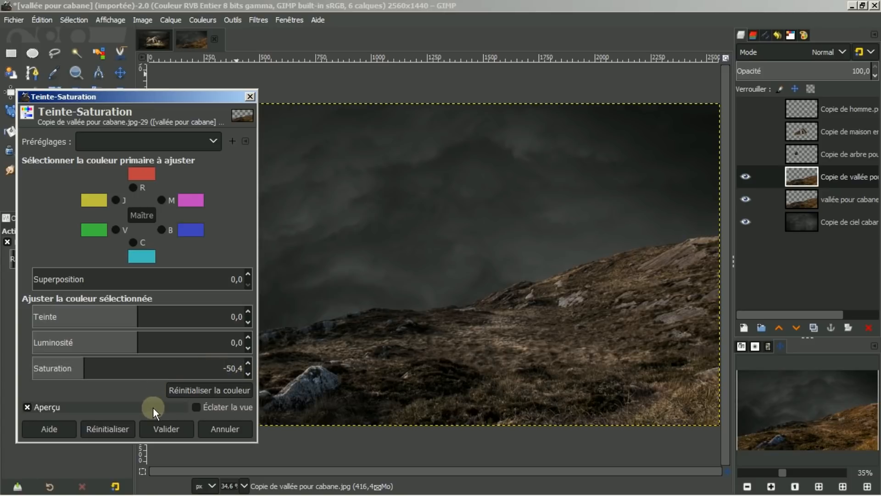
pyautogui.click(163, 427)
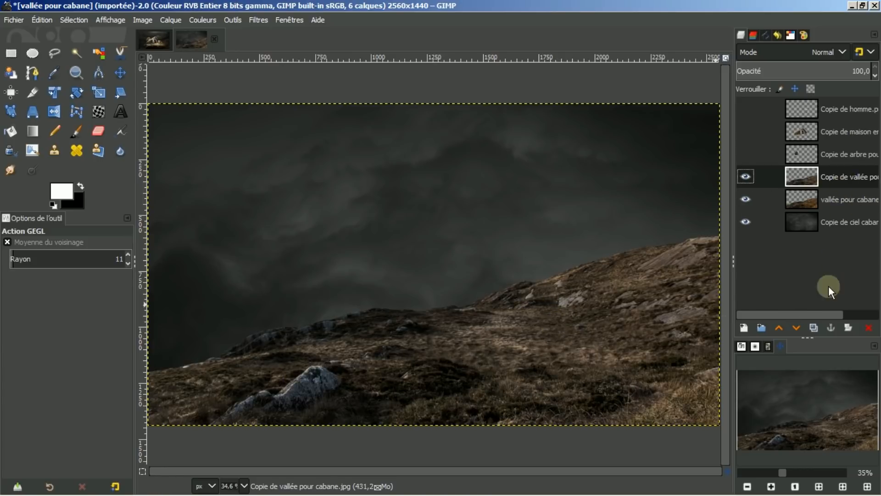
# - Duplicate the desaturated hillside layer and darken the new copy with Levels, setting the maximum output level to 130
pyautogui.click(814, 329)
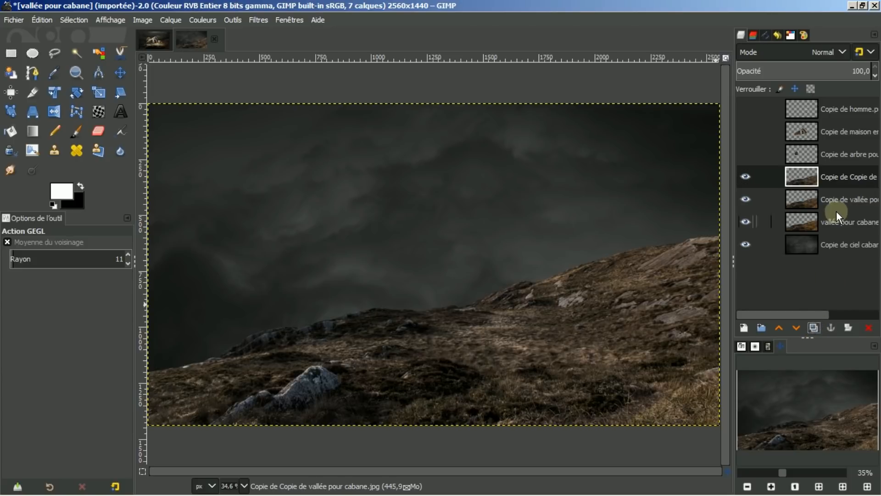
pyautogui.click(197, 19)
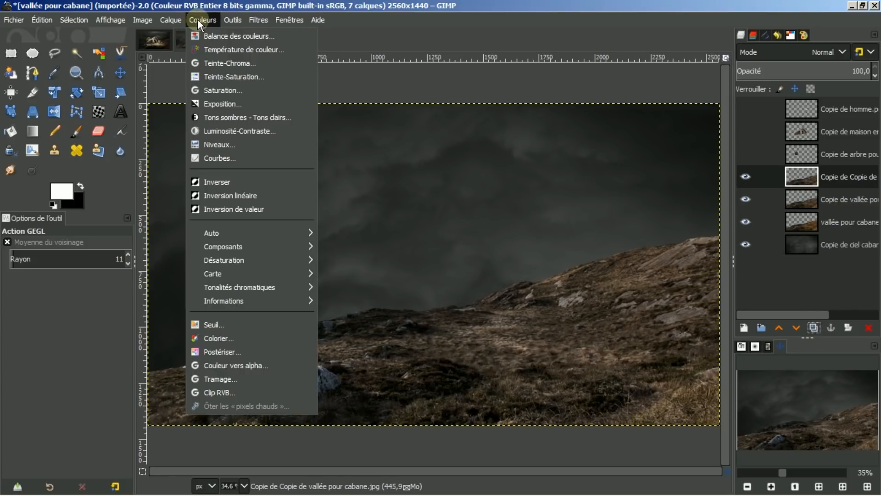
pyautogui.click(217, 144)
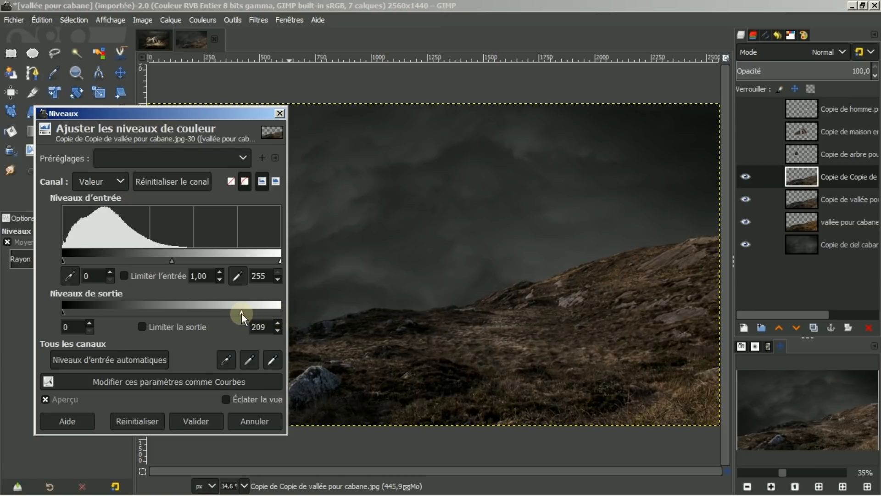
pyautogui.moveTo(235, 312); pyautogui.dragTo(174, 306)
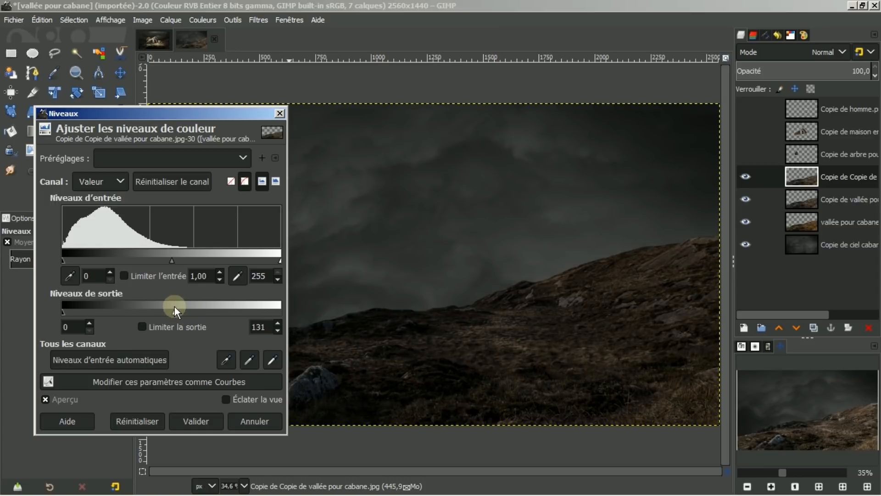
pyautogui.click(278, 323)
pyautogui.click(278, 331)
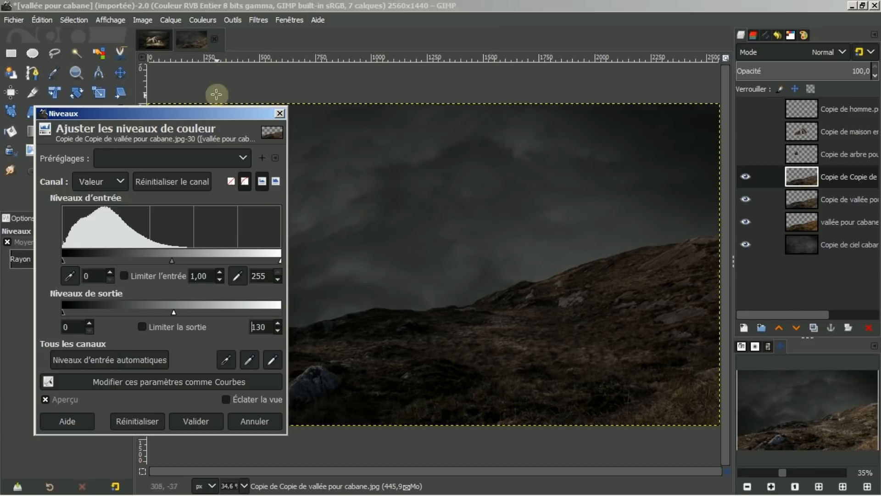
pyautogui.moveTo(222, 116)
pyautogui.mouseDown()
pyautogui.moveTo(180, 158)
pyautogui.moveTo(65, 316)
pyautogui.moveTo(225, 116)
pyautogui.mouseUp()
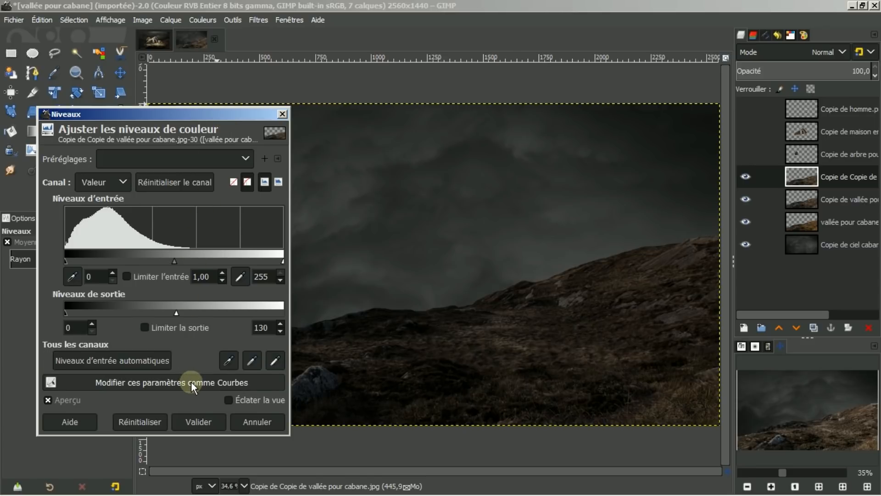
pyautogui.click(191, 418)
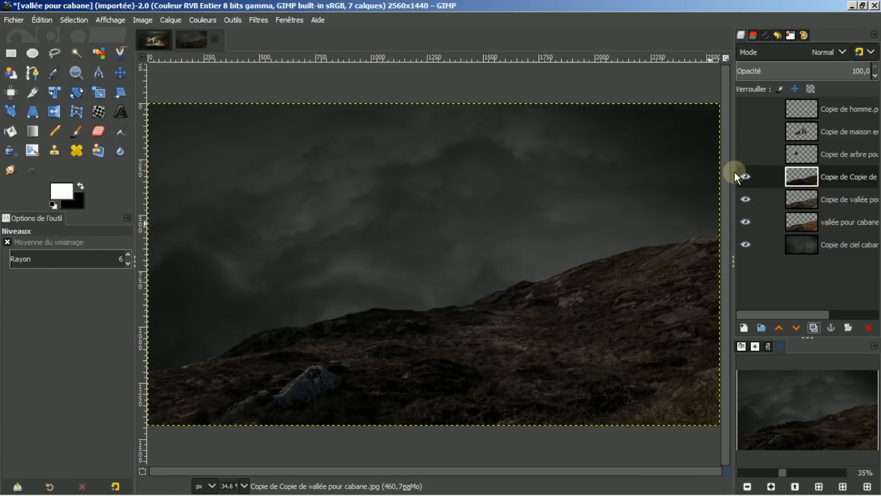
pyautogui.click(743, 176)
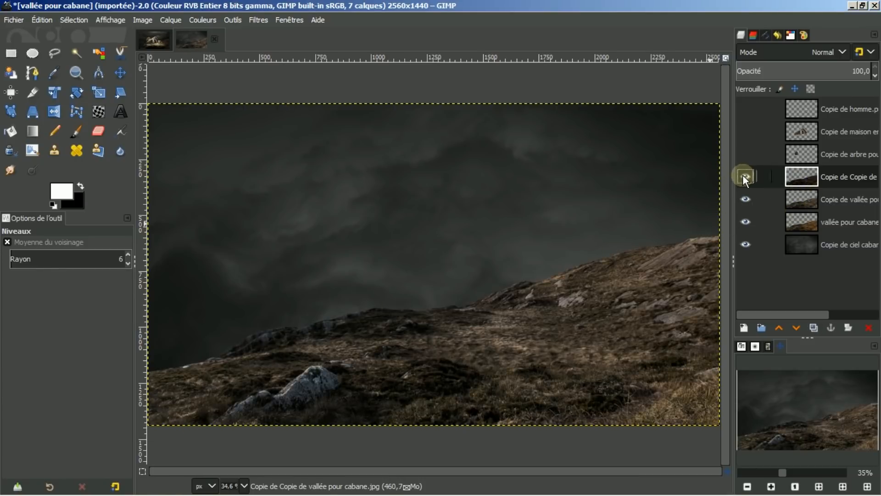
pyautogui.click(744, 175)
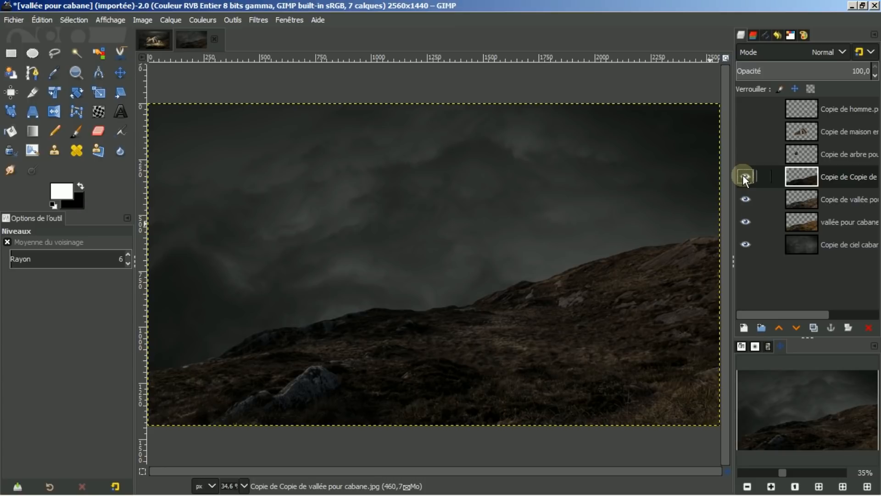
pyautogui.click(743, 176)
pyautogui.click(744, 176)
# - Show the wooden house layer again and duplicate it
pyautogui.click(795, 131)
pyautogui.click(746, 132)
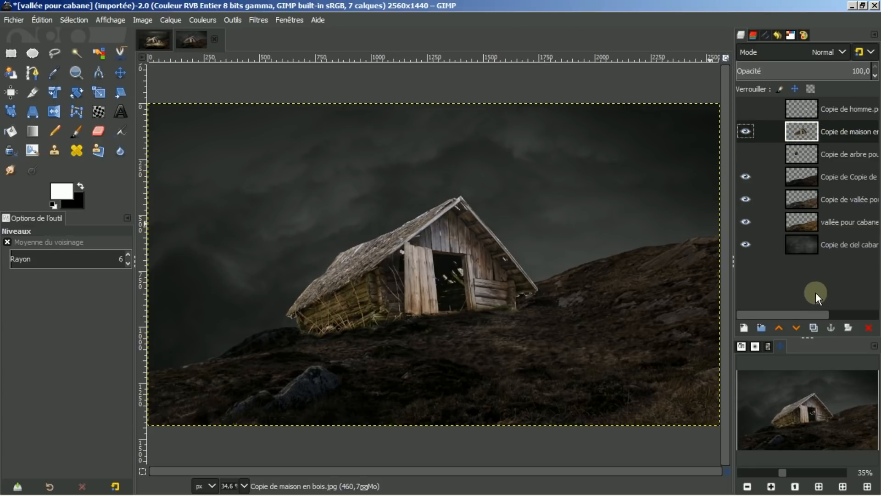
pyautogui.click(814, 327)
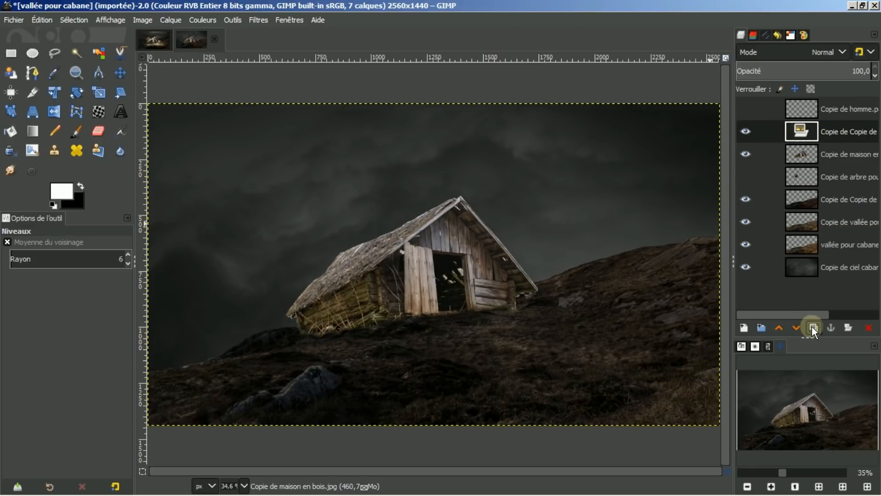
pyautogui.click(830, 132)
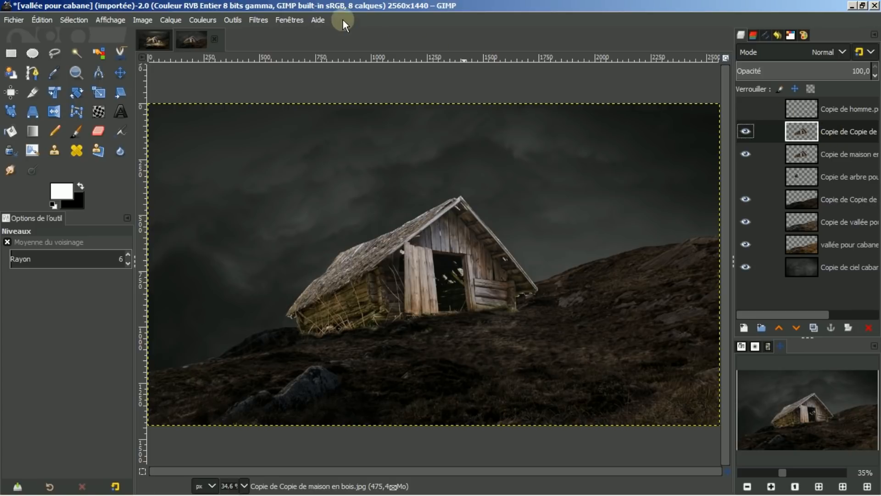
# - Reduce the duplicated house layer's saturation to -50.6 with Hue-Saturation, comparing before and after in split view before applying it
pyautogui.click(207, 20)
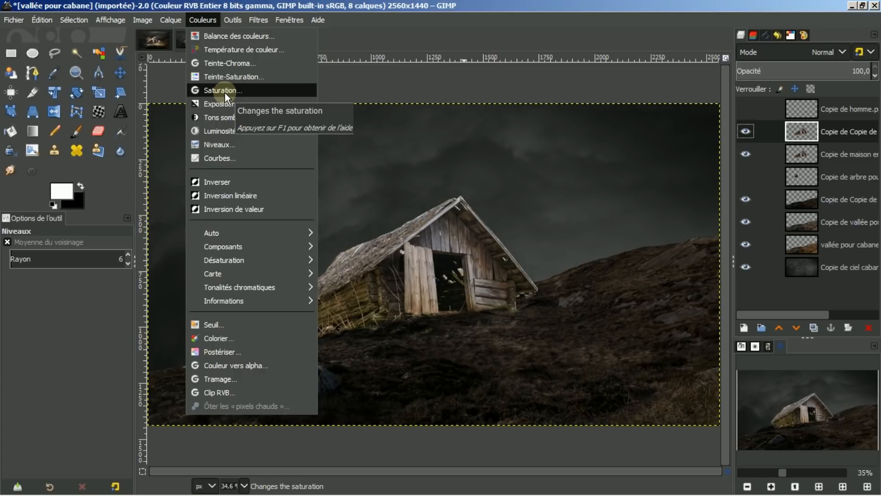
pyautogui.click(233, 78)
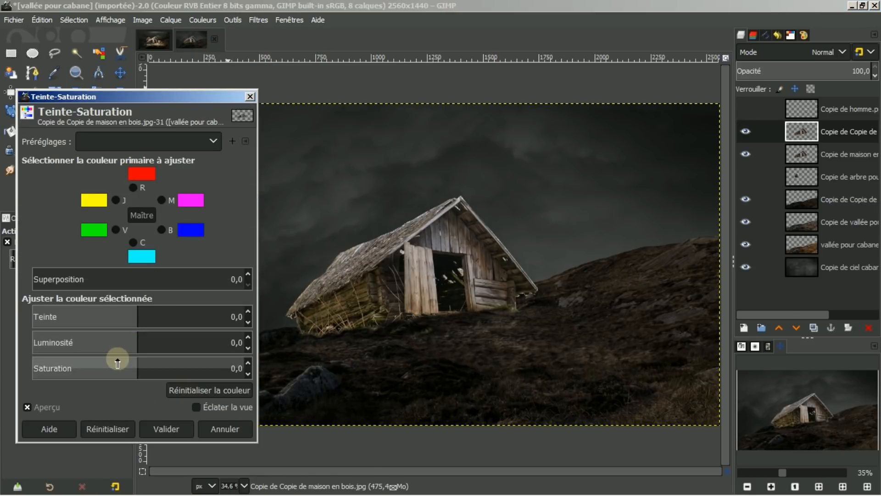
pyautogui.moveTo(135, 362); pyautogui.dragTo(85, 354)
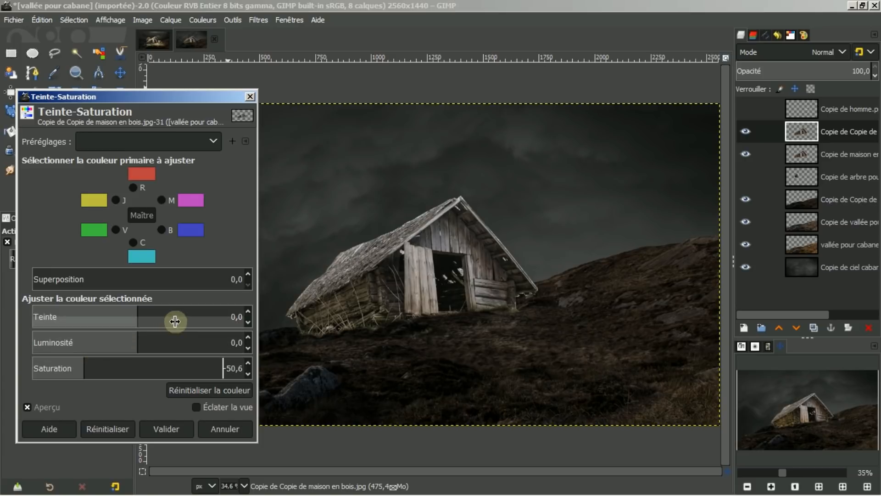
pyautogui.click(196, 407)
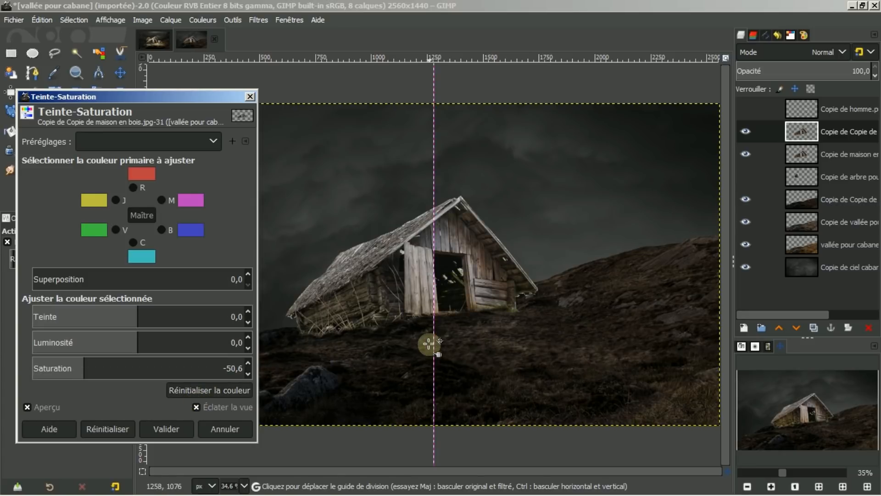
pyautogui.moveTo(430, 344); pyautogui.dragTo(356, 340)
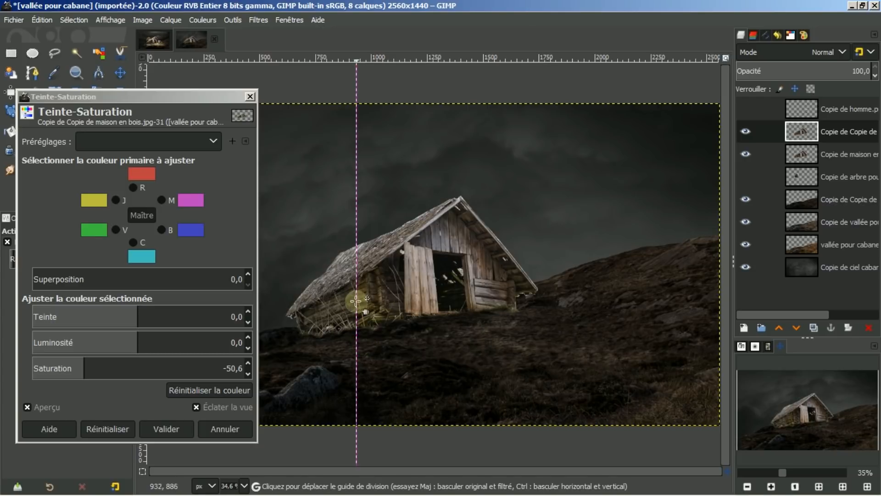
pyautogui.click(168, 429)
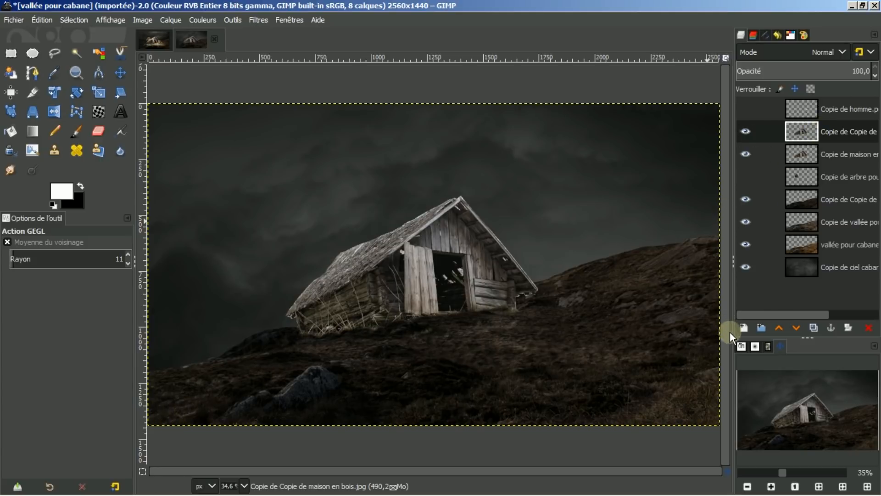
# - Duplicate the desaturated house layer and lower the new copy's brightness to -48 with Brightness-Contrast
pyautogui.click(813, 327)
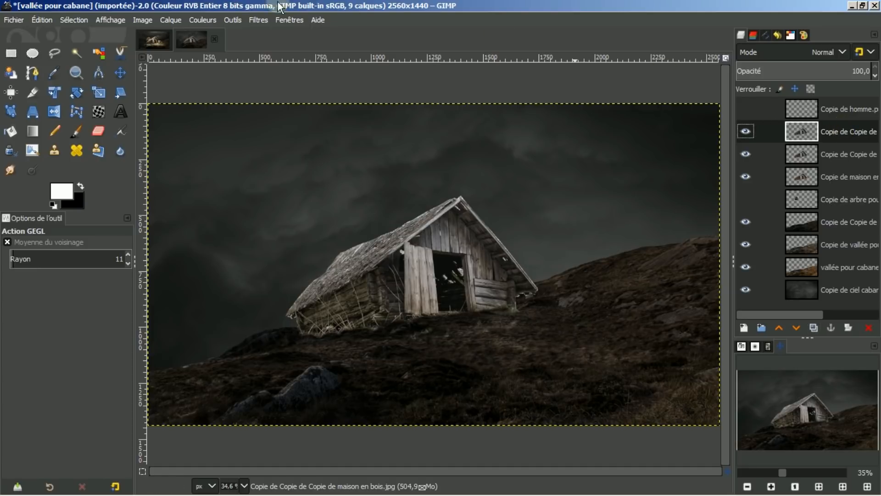
pyautogui.click(197, 19)
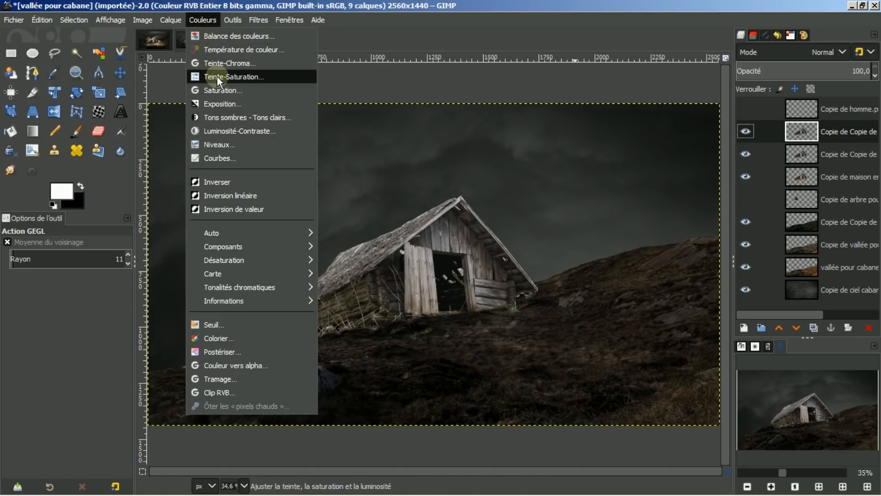
pyautogui.click(219, 130)
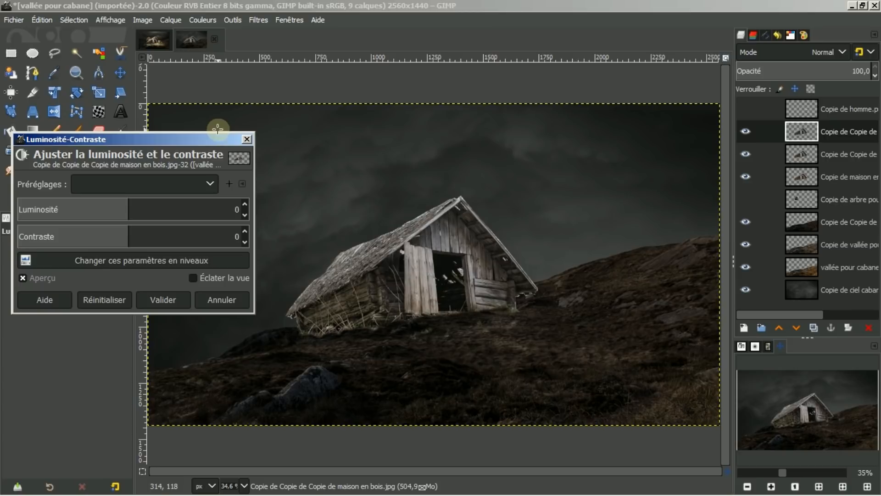
pyautogui.click(126, 205)
pyautogui.moveTo(126, 205); pyautogui.dragTo(87, 203)
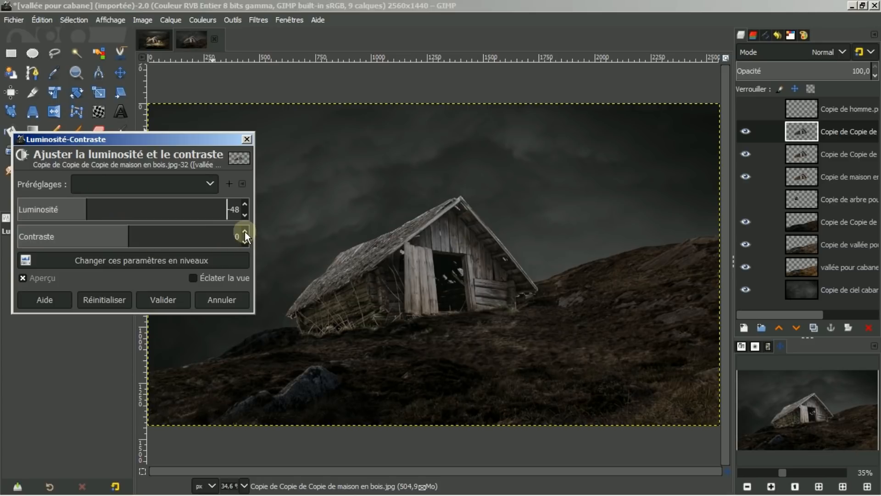
# - Raise the new house copy's contrast to 10 and apply the Brightness-Contrast adjustment
pyautogui.moveTo(244, 231); pyautogui.dragTo(243, 230)
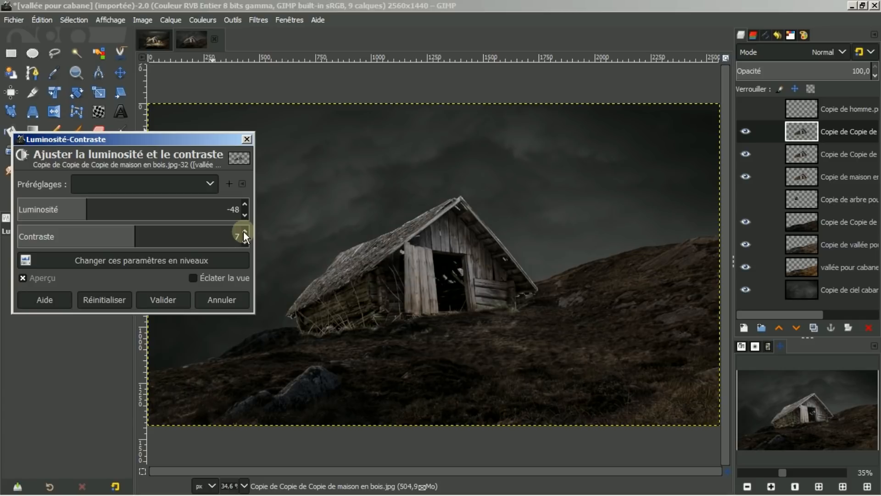
pyautogui.click(243, 231)
pyautogui.click(244, 230)
pyautogui.click(244, 233)
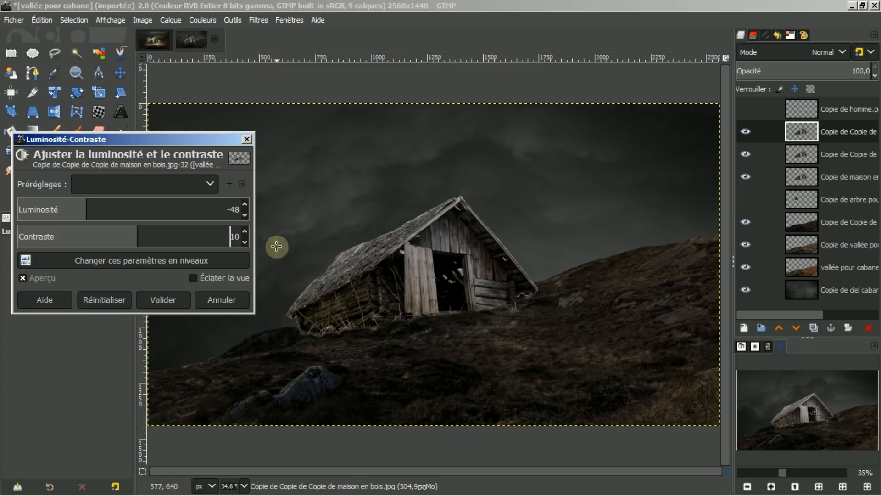
pyautogui.click(246, 229)
pyautogui.click(246, 230)
pyautogui.click(246, 229)
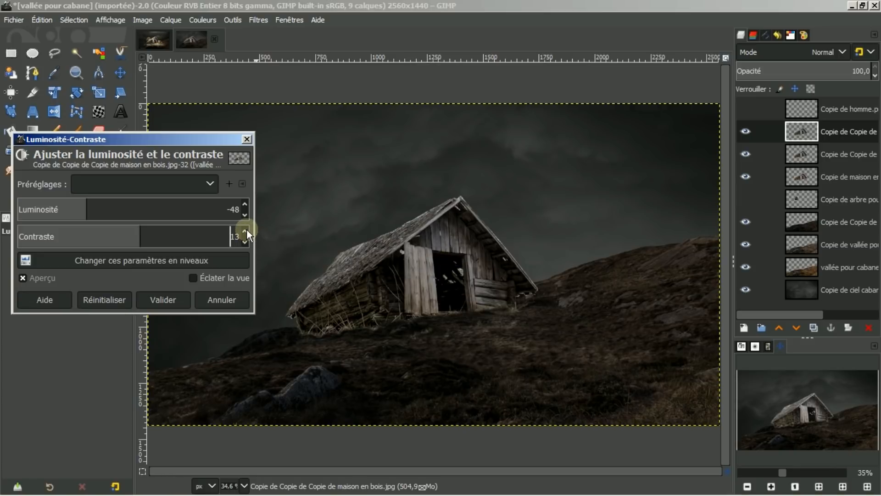
pyautogui.click(247, 228)
pyautogui.click(247, 228)
pyautogui.click(244, 239)
pyautogui.click(244, 240)
pyautogui.click(243, 239)
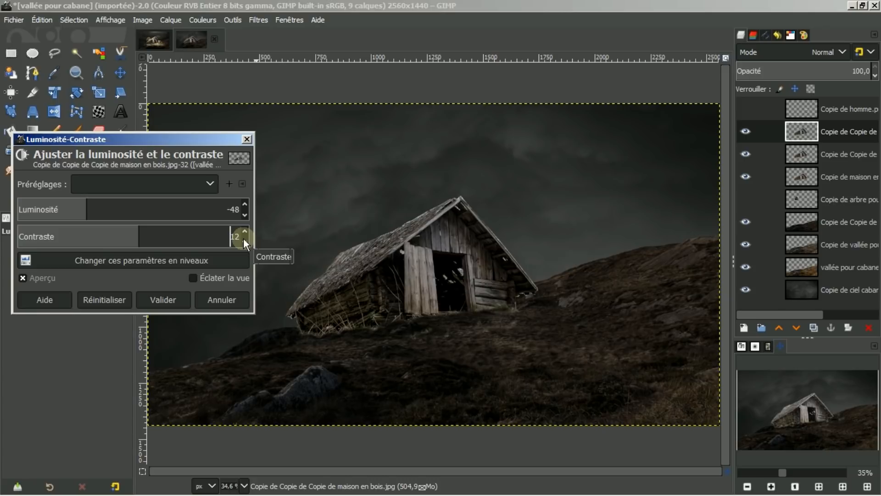
pyautogui.click(244, 239)
pyautogui.click(244, 240)
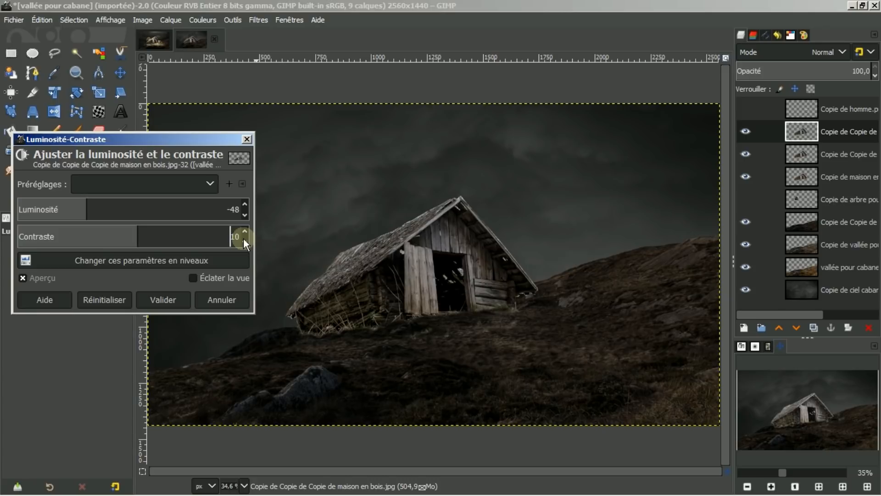
pyautogui.click(174, 299)
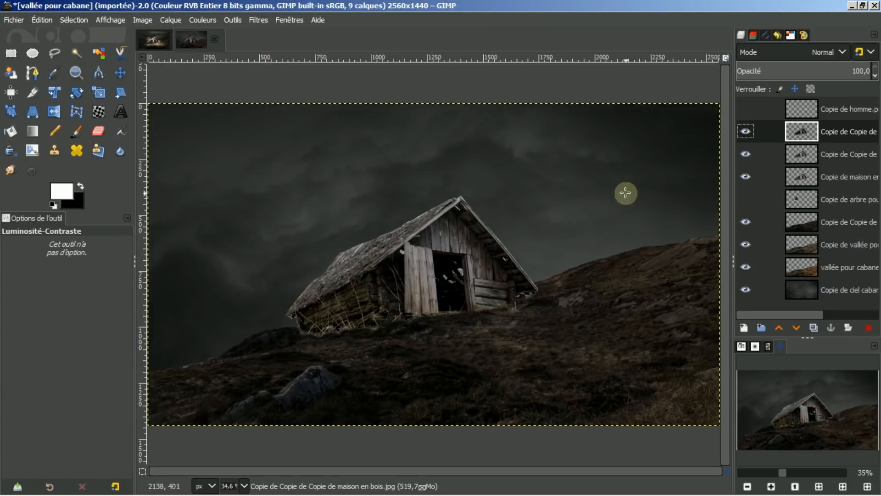
# - Compare the image with and without the darkened house copy and the darkened hillside copy by toggling their visibility
pyautogui.click(745, 132)
pyautogui.click(744, 131)
pyautogui.click(744, 131)
pyautogui.click(746, 132)
pyautogui.click(746, 222)
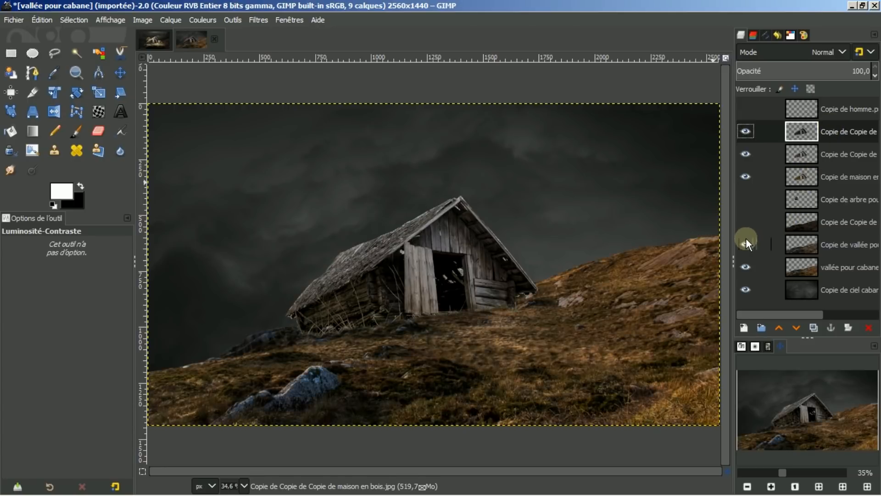
pyautogui.click(745, 223)
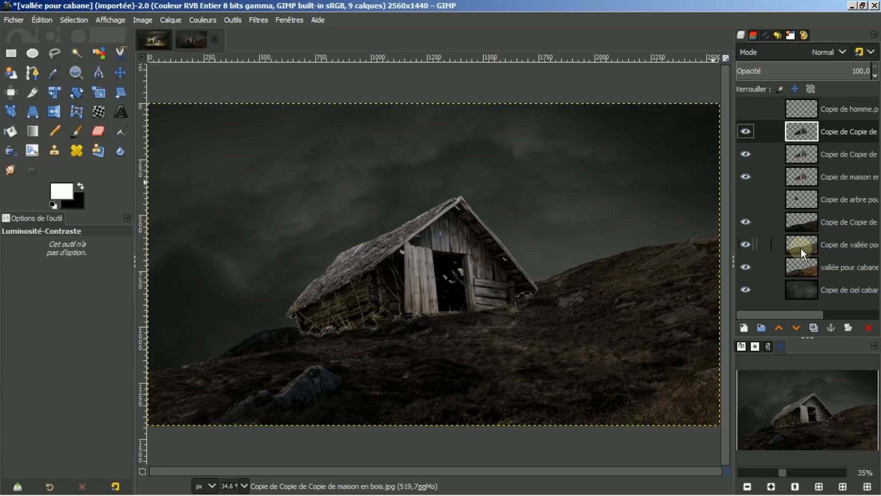